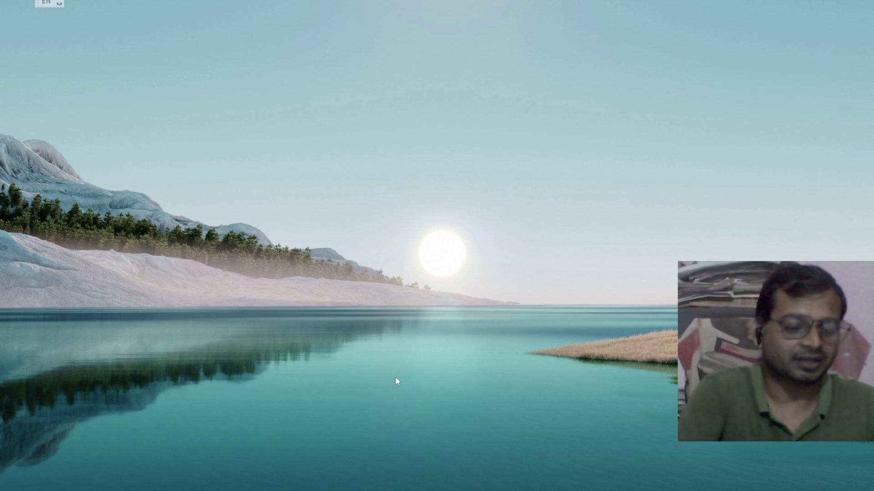
- Launch a blank Excel workbook from the Run box, then minimize it
{"action": "key", "text": "super+r"}
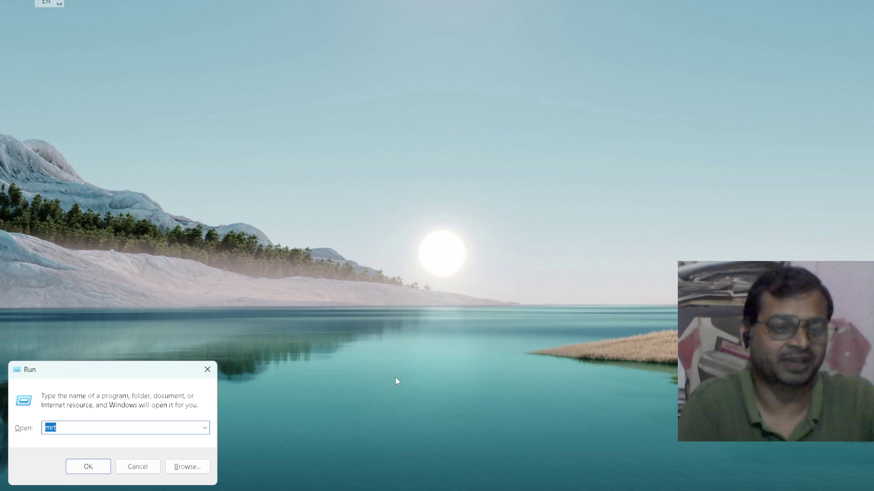
{"action": "type", "text": "e"}
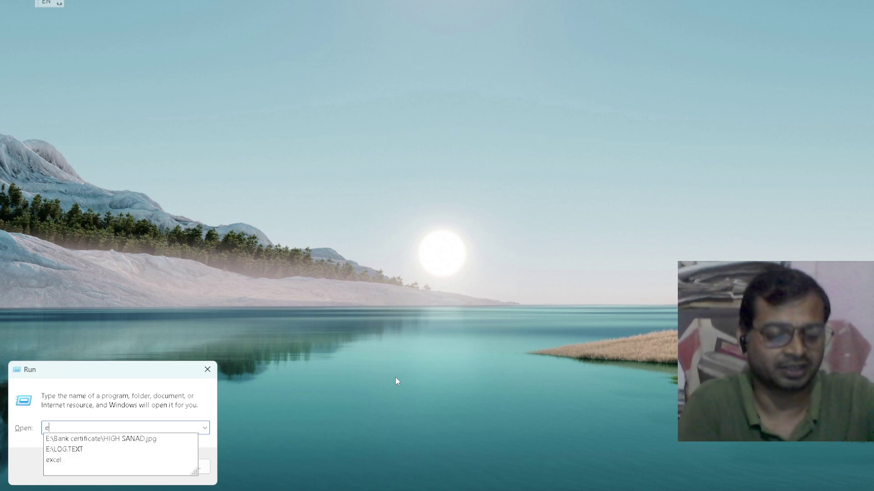
{"action": "type", "text": "xcel"}
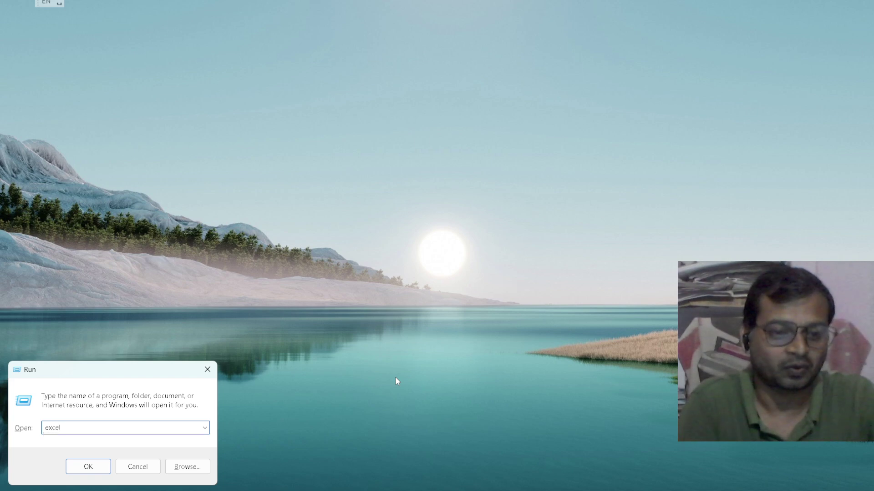
{"action": "key", "text": "Return"}
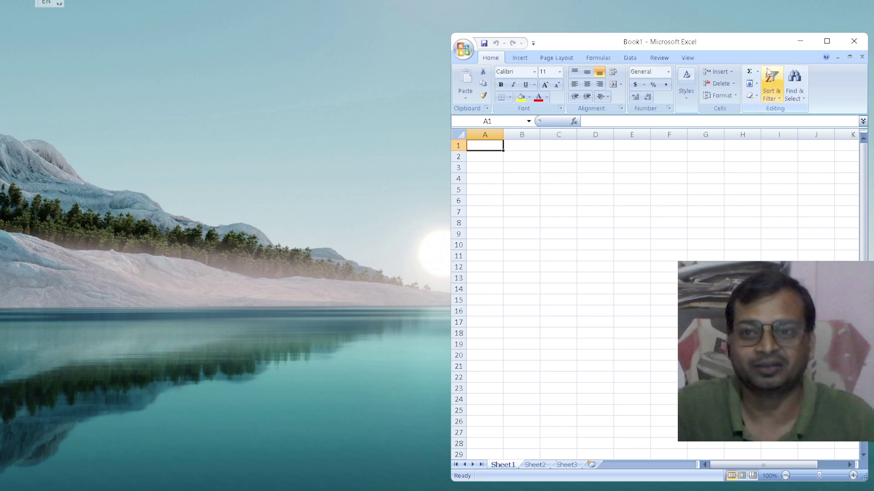
{"action": "left_click", "coordinate": [801, 44]}
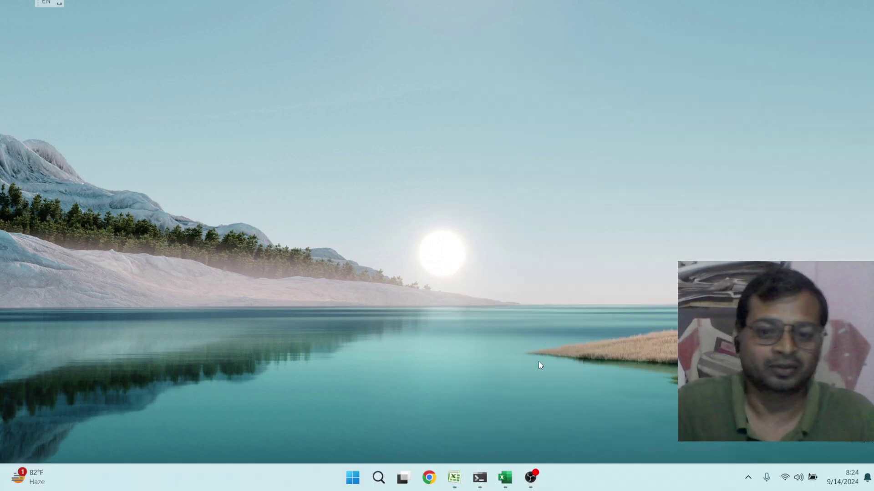
- Bring up the ASINH FUNCTION workbook and insert ASINH into B2 from Math & Trig
{"action": "left_click", "coordinate": [505, 477]}
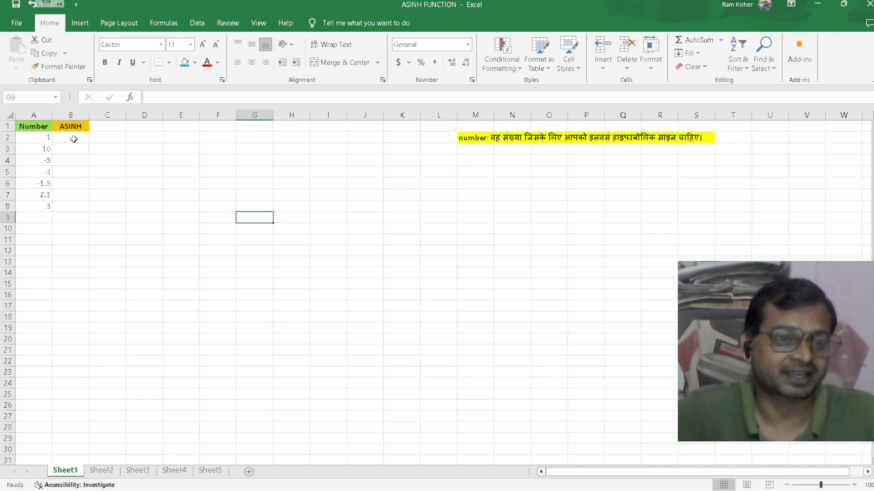
{"action": "left_click", "coordinate": [74, 139]}
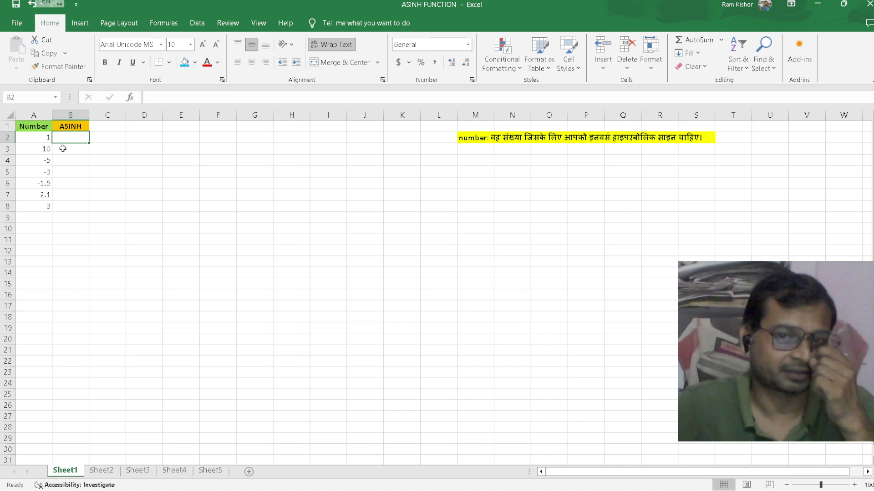
{"action": "left_click", "coordinate": [164, 24]}
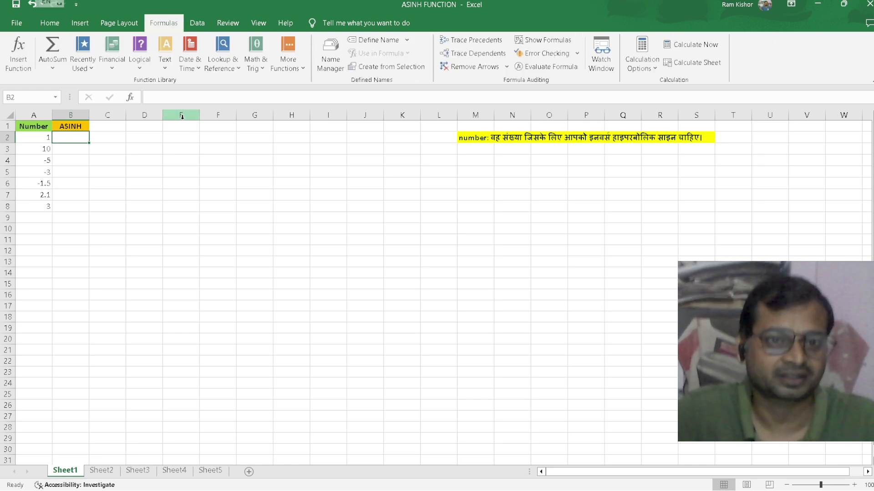
{"action": "left_click", "coordinate": [262, 69]}
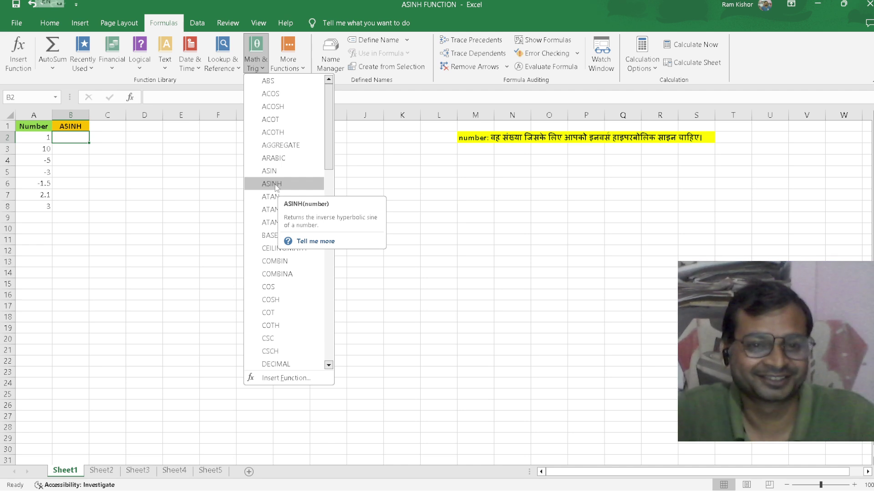
{"action": "left_click", "coordinate": [272, 184]}
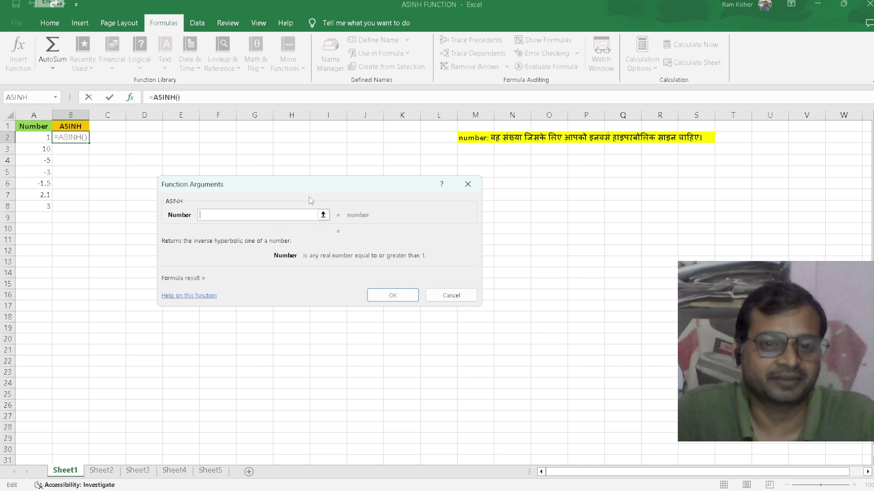
- Give ASINH the number 1 so B2 holds =ASINH(1), showing 0.88137359
{"action": "left_click_drag", "start_coordinate": [317, 180], "coordinate": [280, 167]}
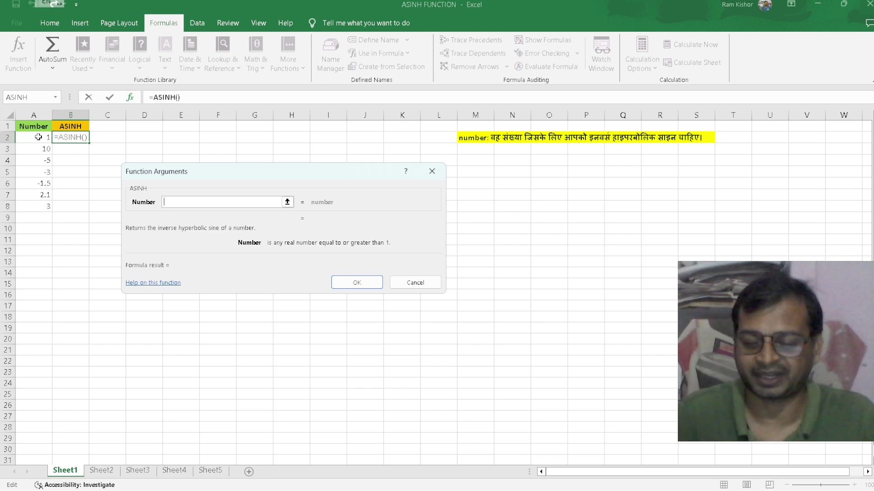
{"action": "type", "text": "1"}
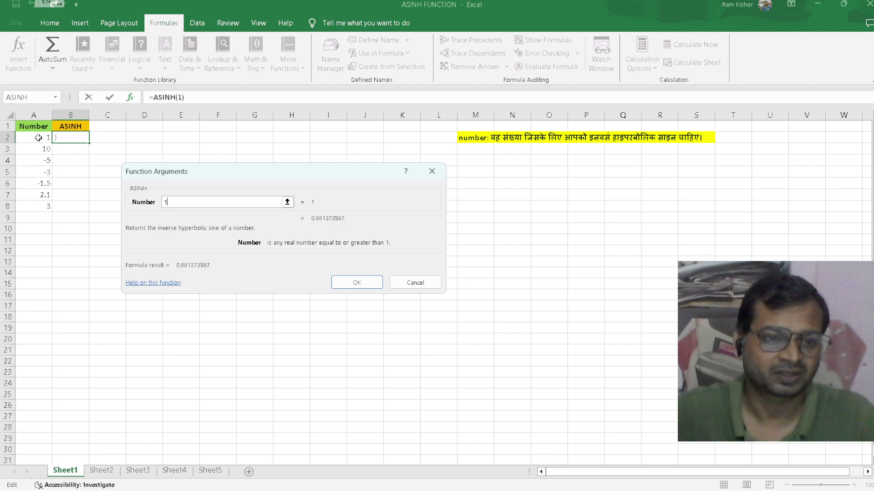
{"action": "left_click", "coordinate": [357, 283]}
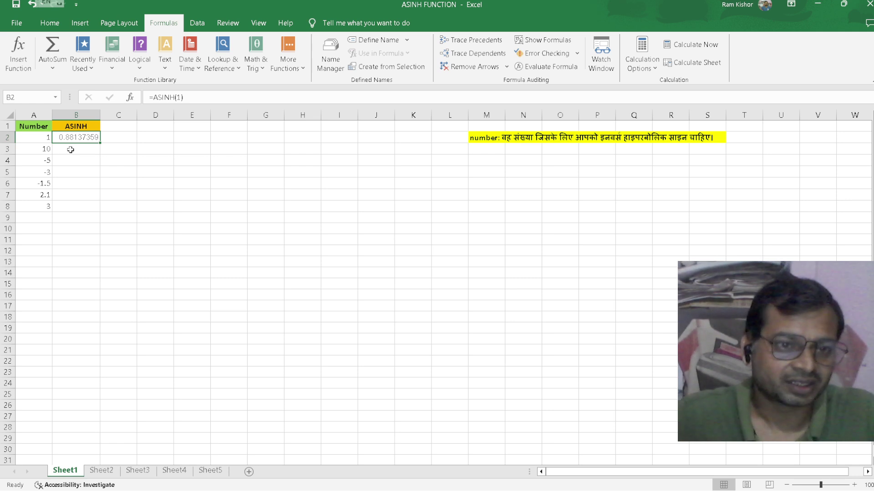
{"action": "left_click", "coordinate": [71, 150]}
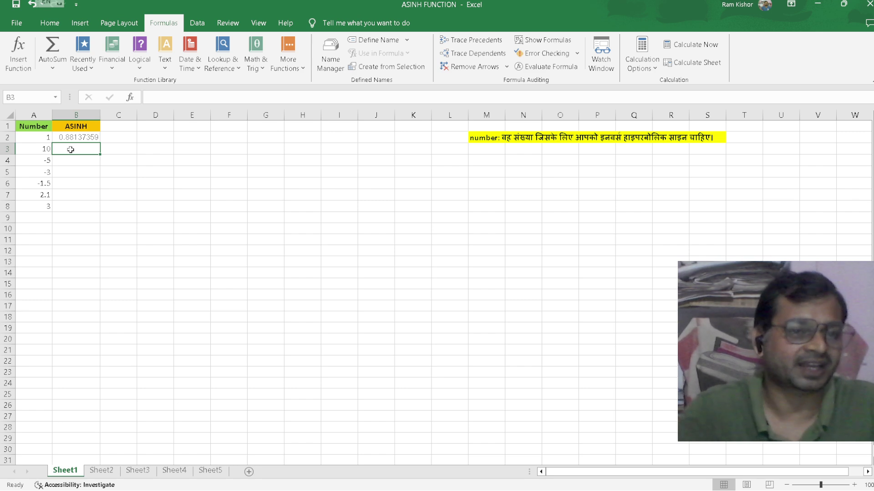
- Enter =ASINH(A3) in B3, returning 2.99822295 for the value 10
{"action": "type", "text": "="}
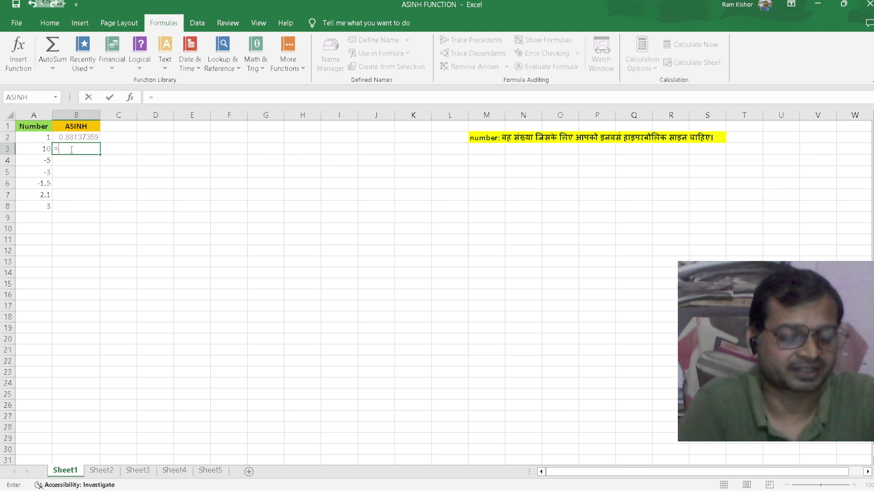
{"action": "type", "text": "asi"}
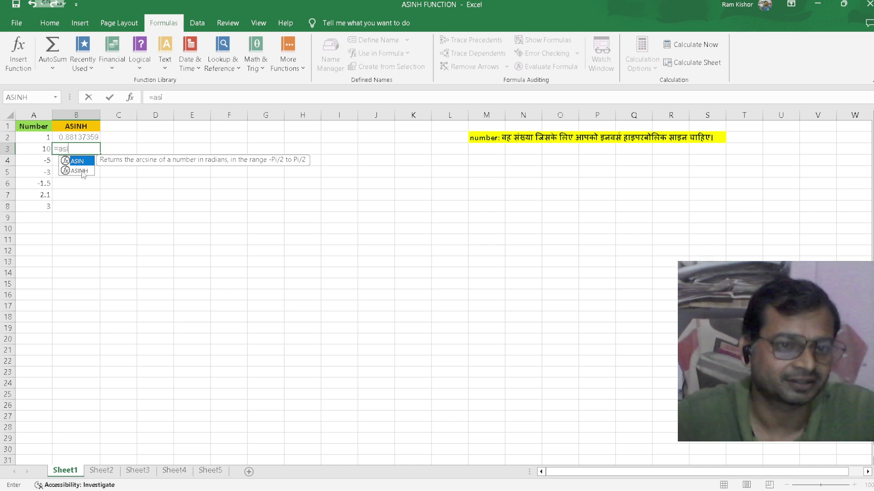
{"action": "double_click", "coordinate": [78, 171]}
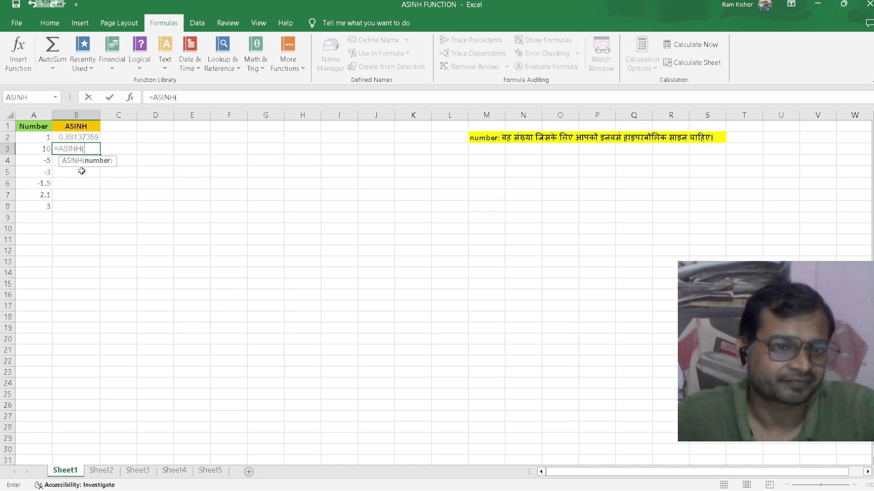
{"action": "left_click", "coordinate": [42, 149]}
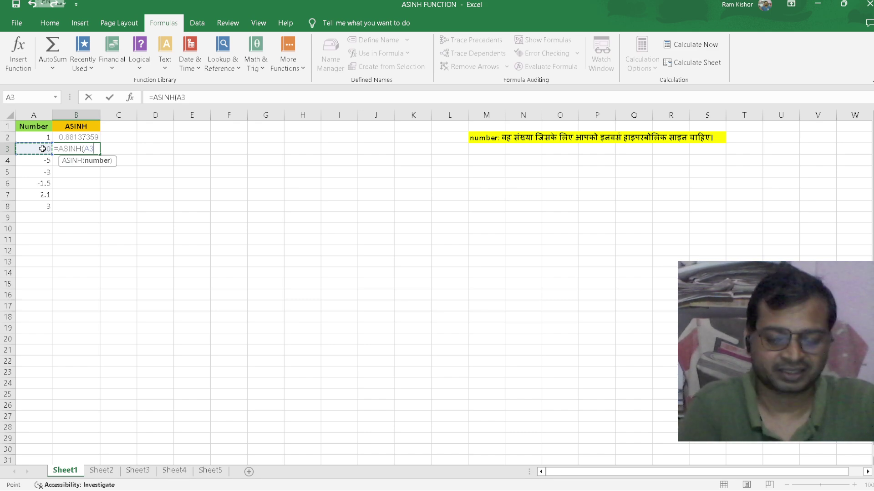
{"action": "type", "text": ")"}
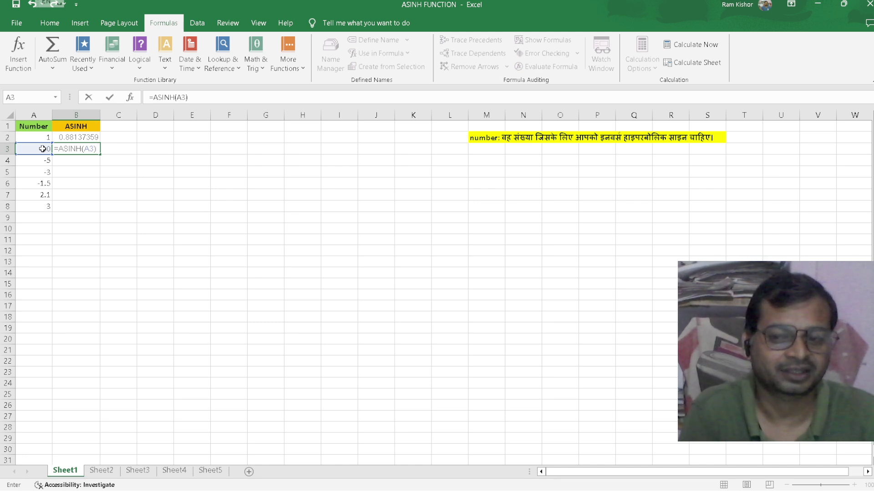
{"action": "key", "text": "Return"}
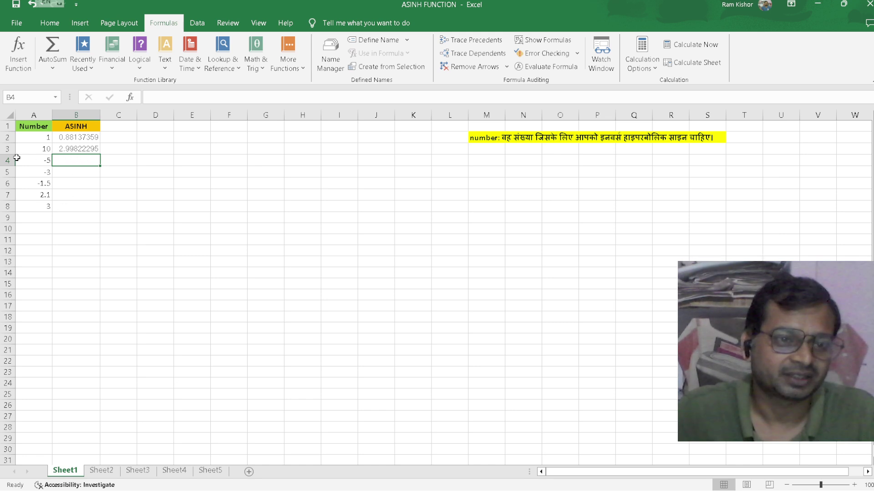
- Enter =ASINH(A2) in C2 and fill it down through C8
{"action": "left_click", "coordinate": [121, 137]}
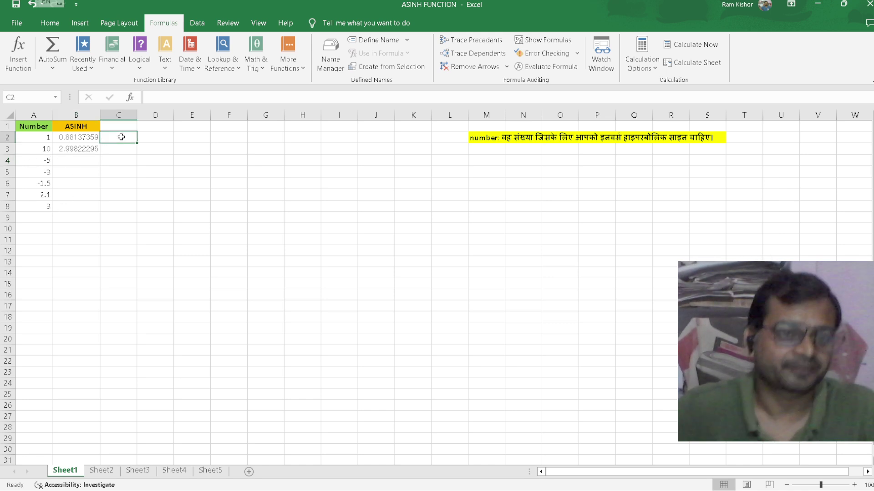
{"action": "type", "text": "="}
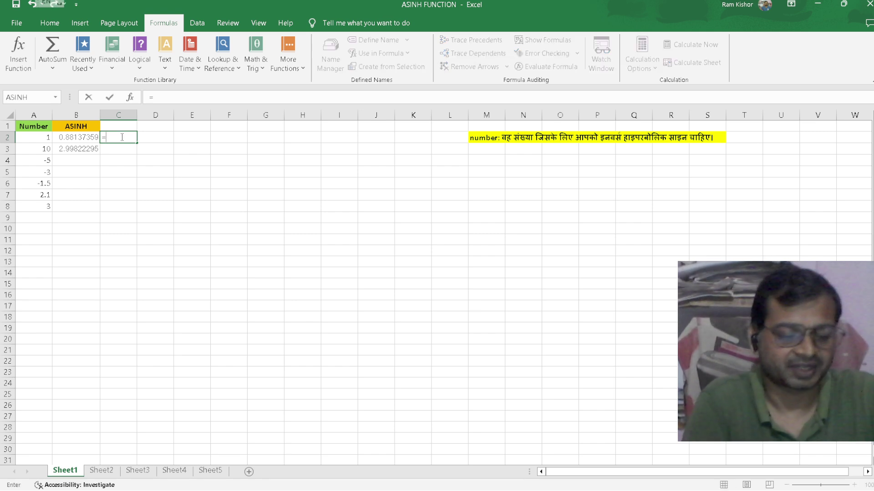
{"action": "type", "text": "as"}
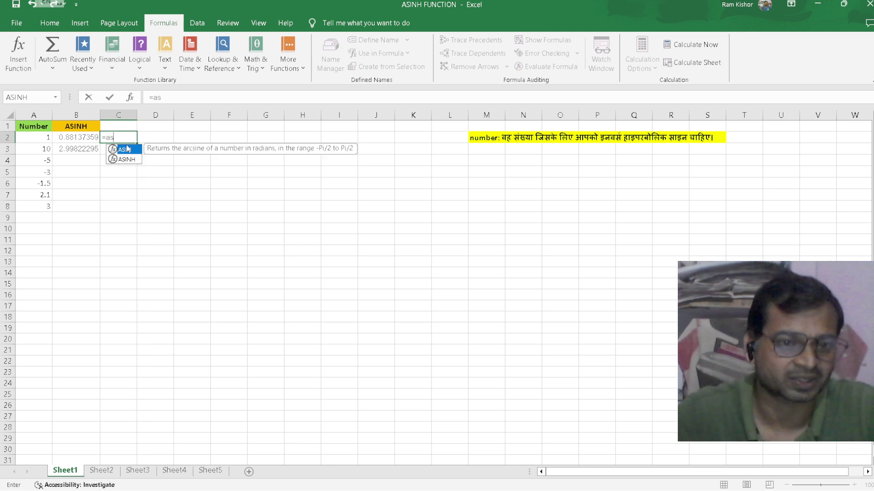
{"action": "double_click", "coordinate": [130, 160]}
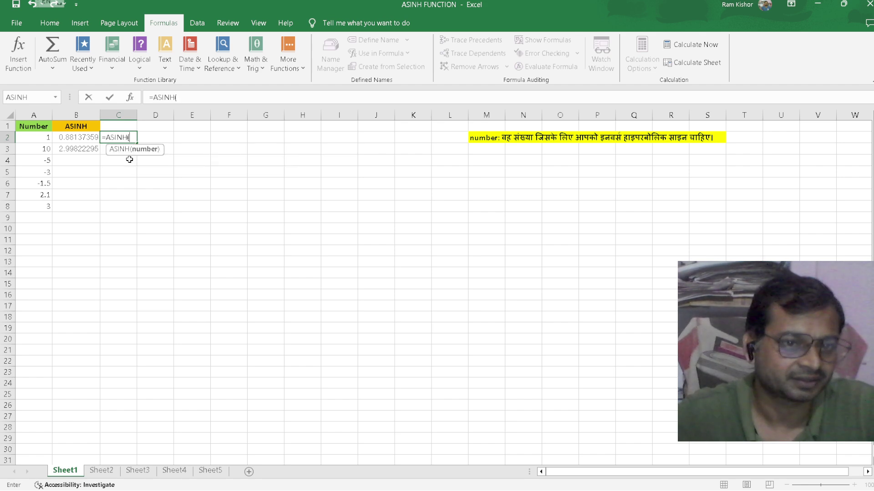
{"action": "left_click", "coordinate": [40, 139]}
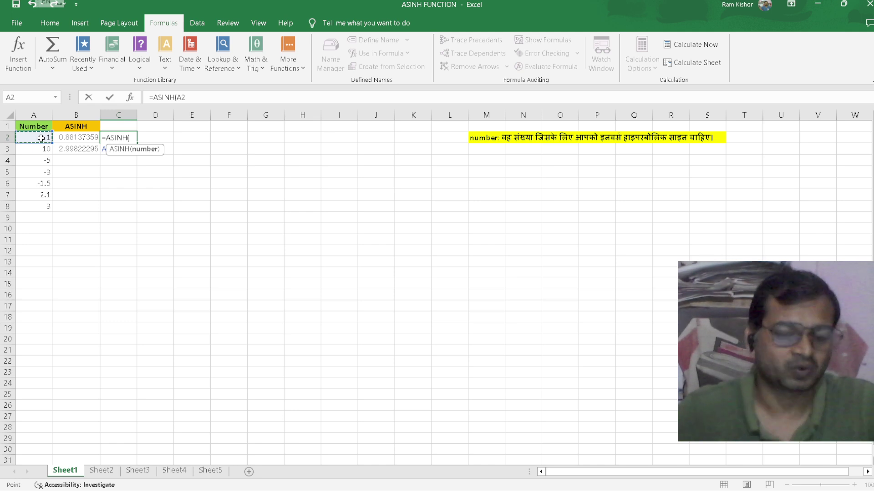
{"action": "type", "text": ")"}
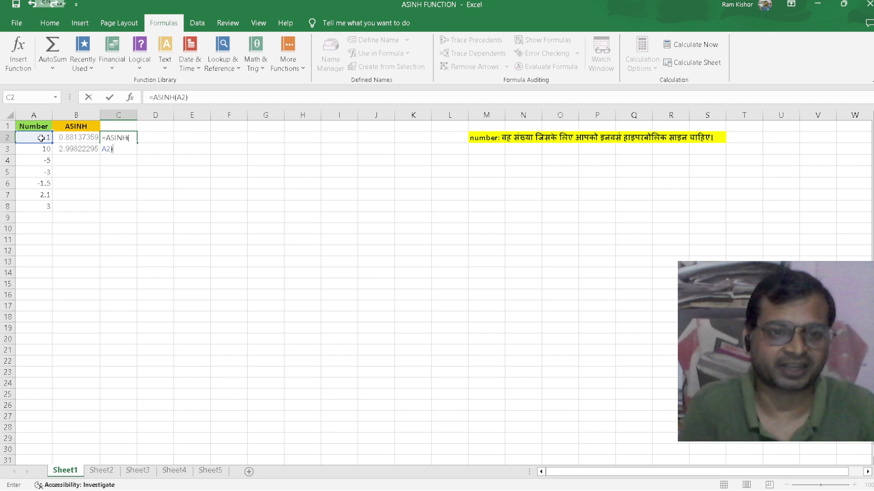
{"action": "key", "text": "Return"}
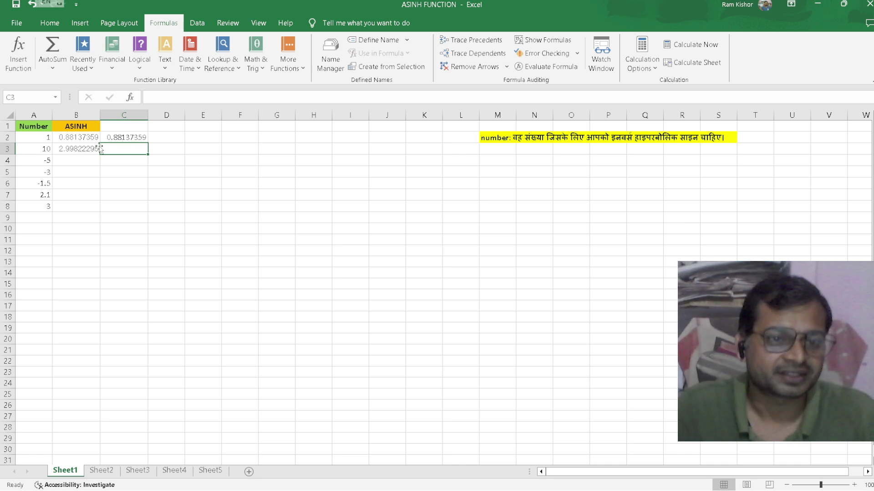
{"action": "left_click", "coordinate": [142, 138]}
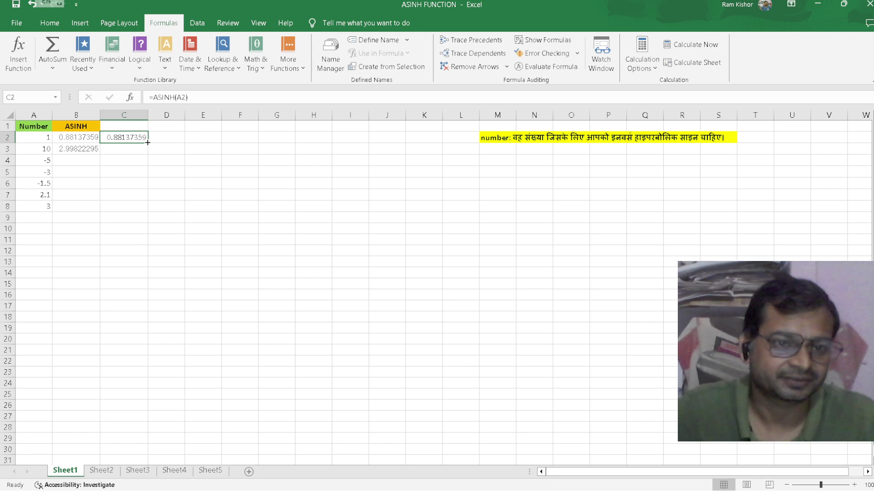
{"action": "left_click_drag", "start_coordinate": [148, 143], "coordinate": [150, 213]}
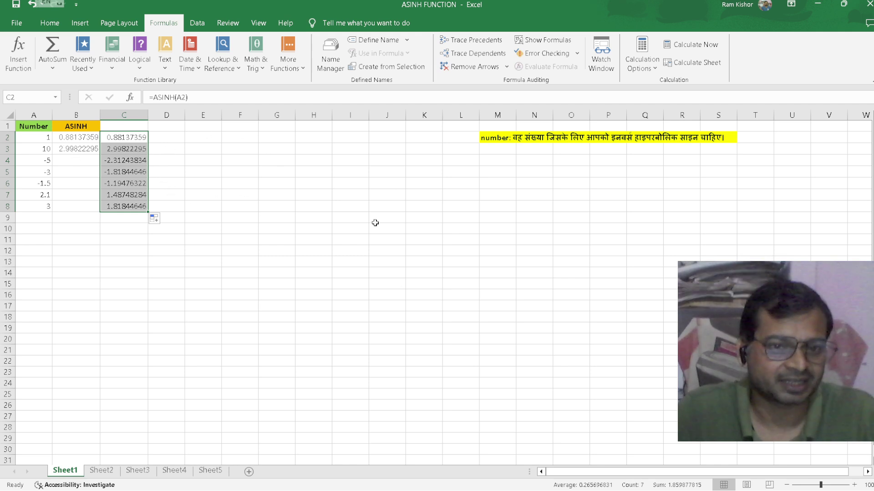
- Enter =DEGREES(ASINH(A2)) in D2, giving 50.49899
{"action": "left_click", "coordinate": [165, 137]}
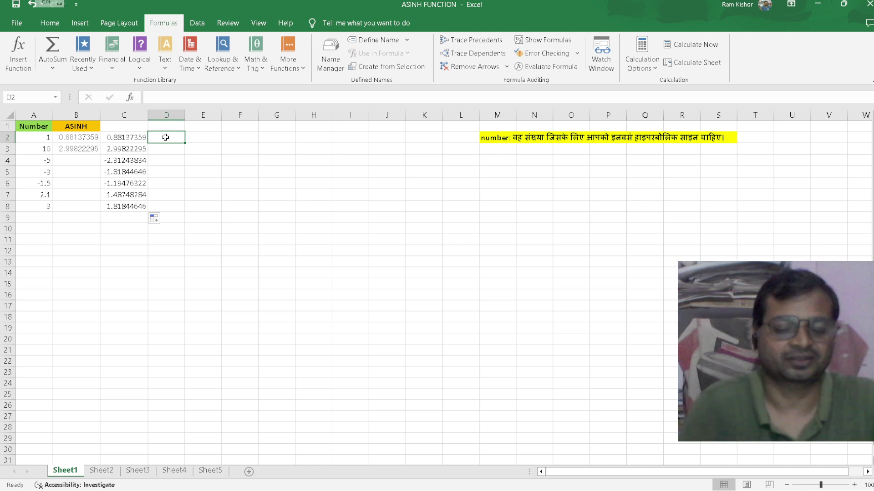
{"action": "type", "text": "="}
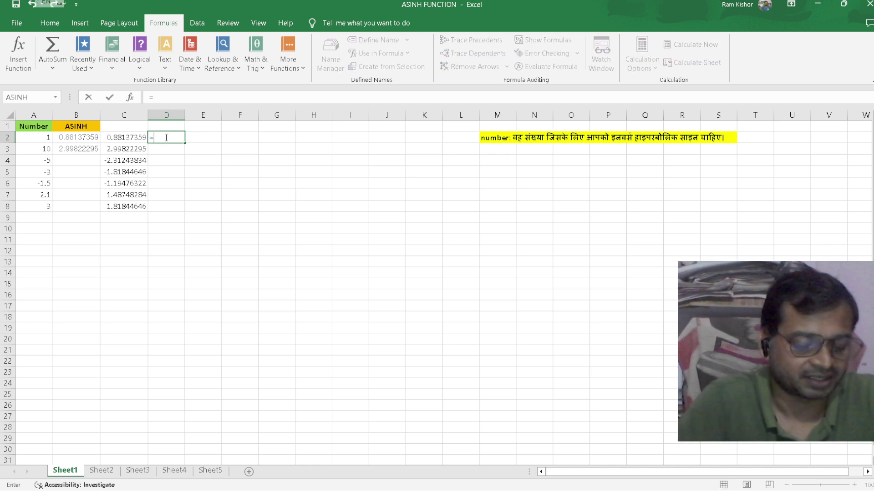
{"action": "type", "text": "d"}
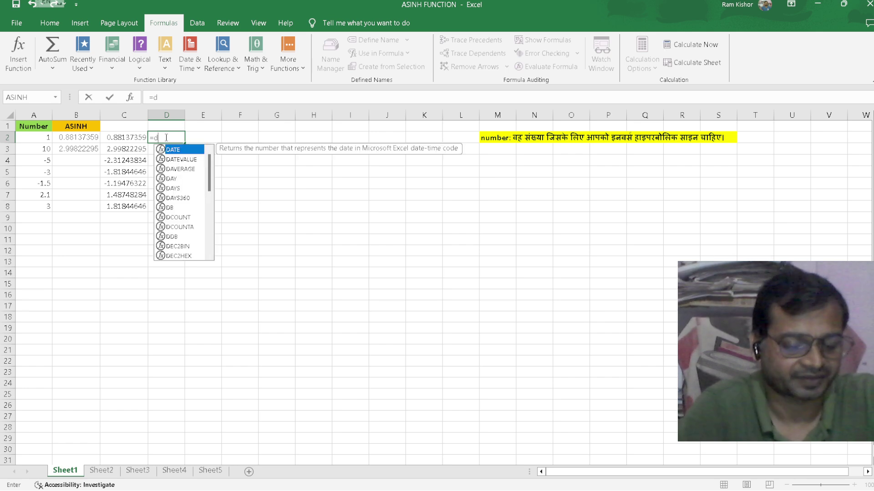
{"action": "type", "text": "eg"}
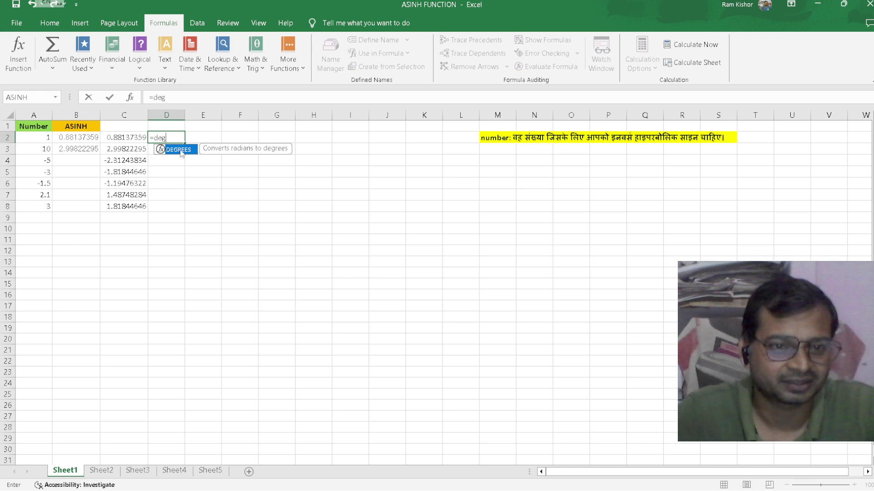
{"action": "double_click", "coordinate": [181, 154]}
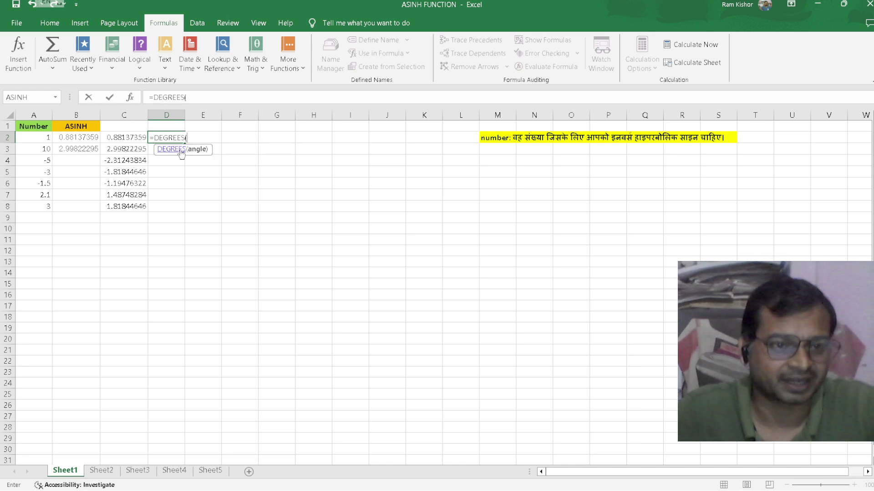
{"action": "type", "text": "as"}
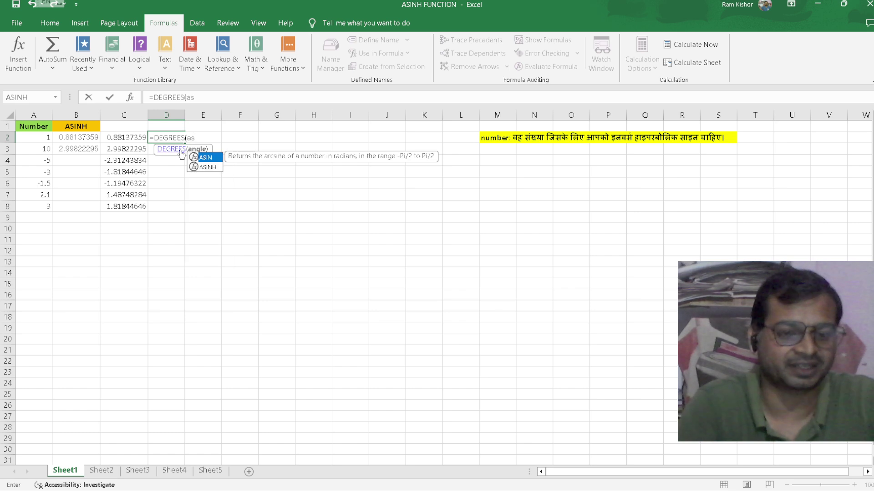
{"action": "left_click", "coordinate": [209, 168]}
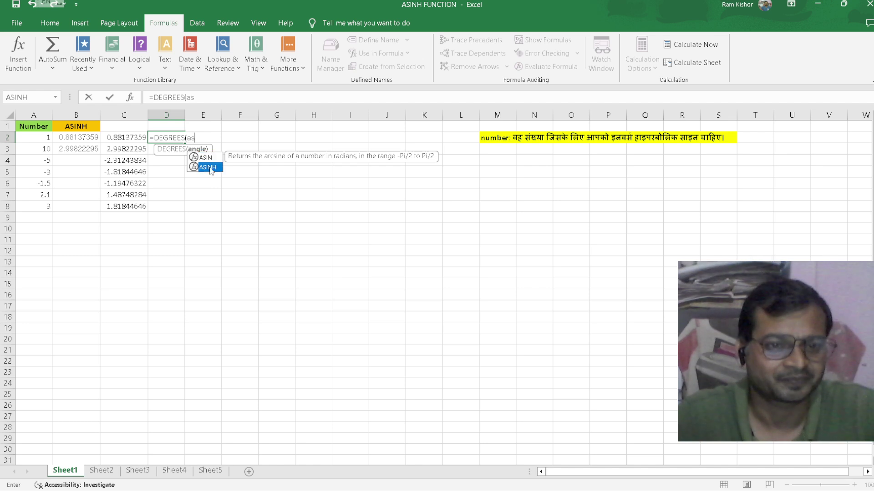
{"action": "double_click", "coordinate": [209, 167]}
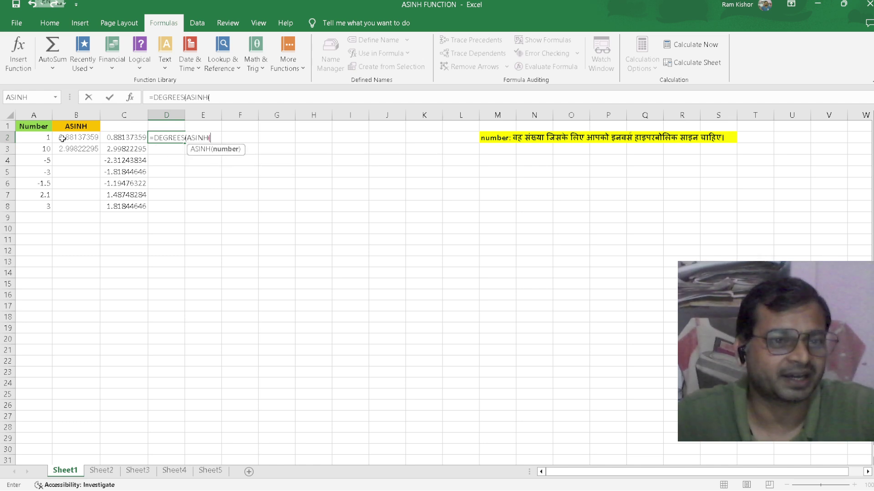
{"action": "left_click", "coordinate": [47, 138]}
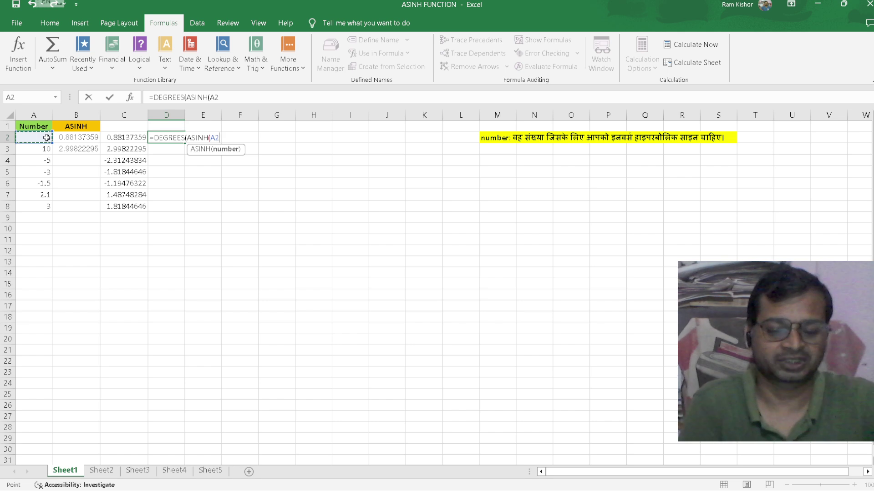
{"action": "type", "text": ")"}
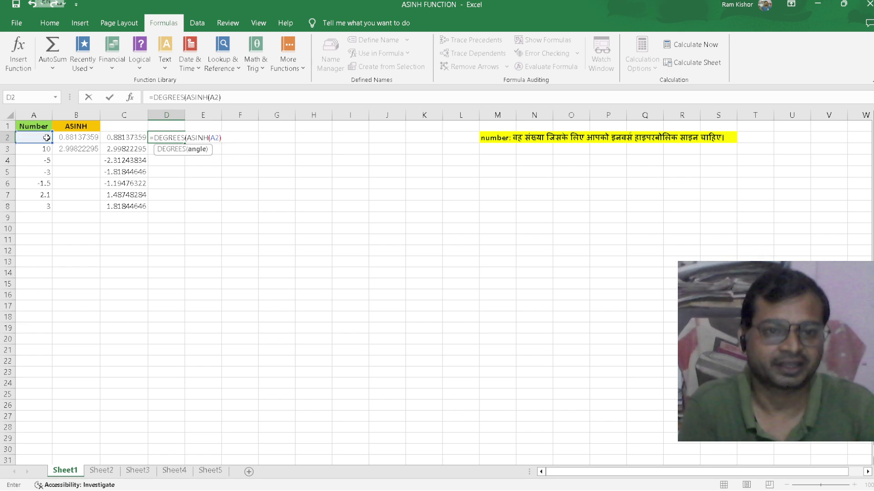
{"action": "type", "text": ")"}
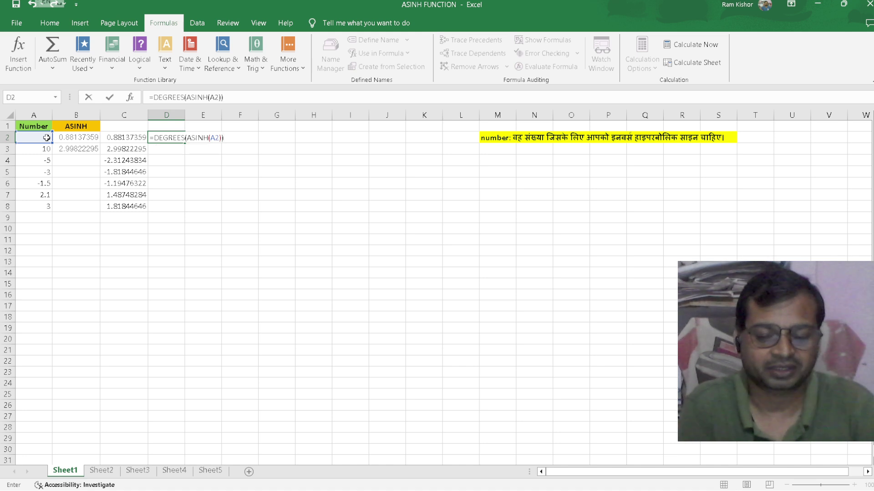
{"action": "key", "text": "Return"}
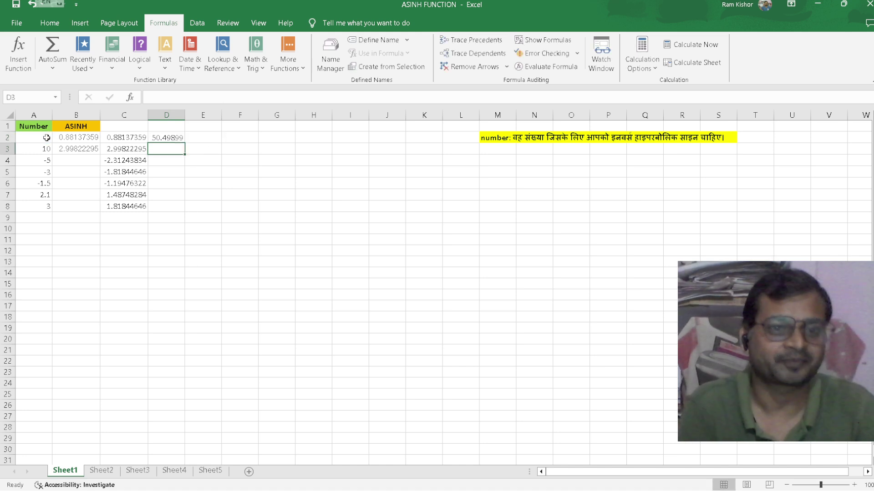
{"action": "left_click", "coordinate": [170, 139]}
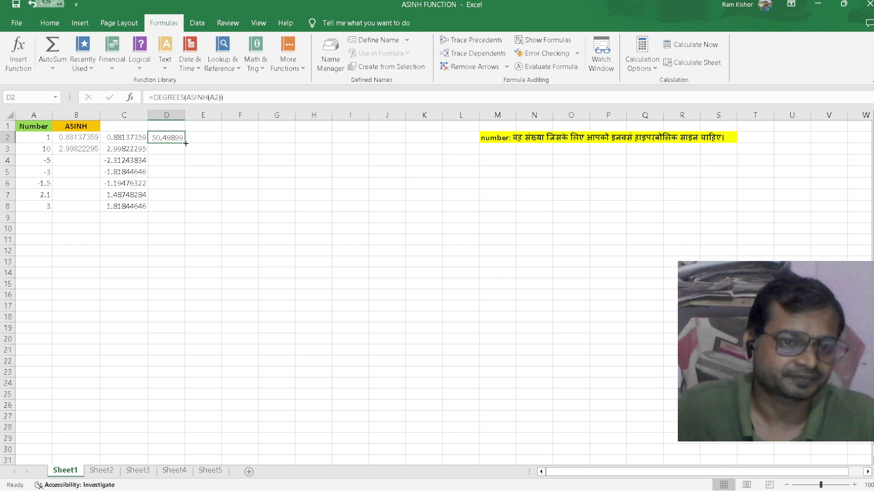
- Fill the degrees formula down to D8 and show it as Number with no decimals
{"action": "double_click", "coordinate": [184, 143]}
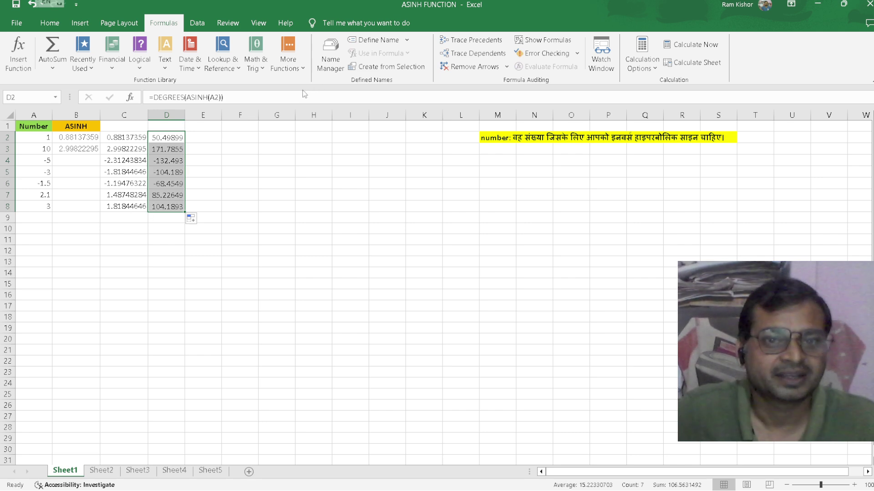
{"action": "left_click", "coordinate": [49, 23]}
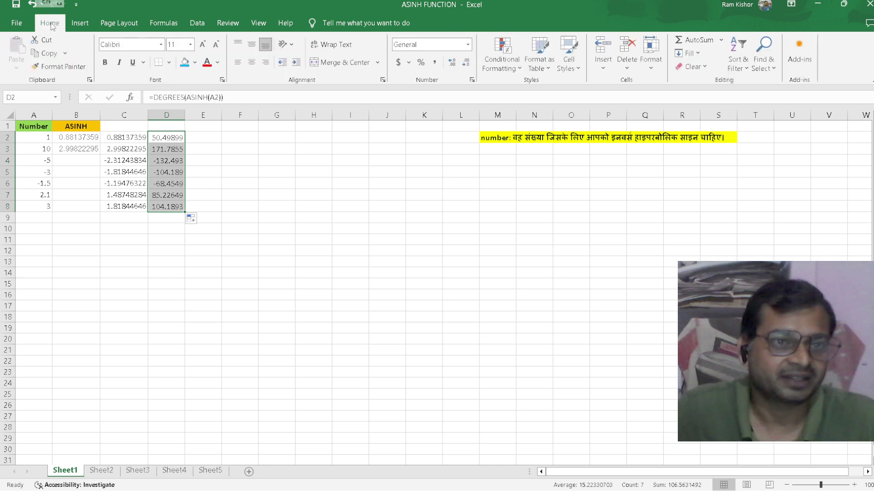
{"action": "left_click", "coordinate": [466, 62]}
{"action": "left_click", "coordinate": [466, 64]}
{"action": "left_click", "coordinate": [466, 64]}
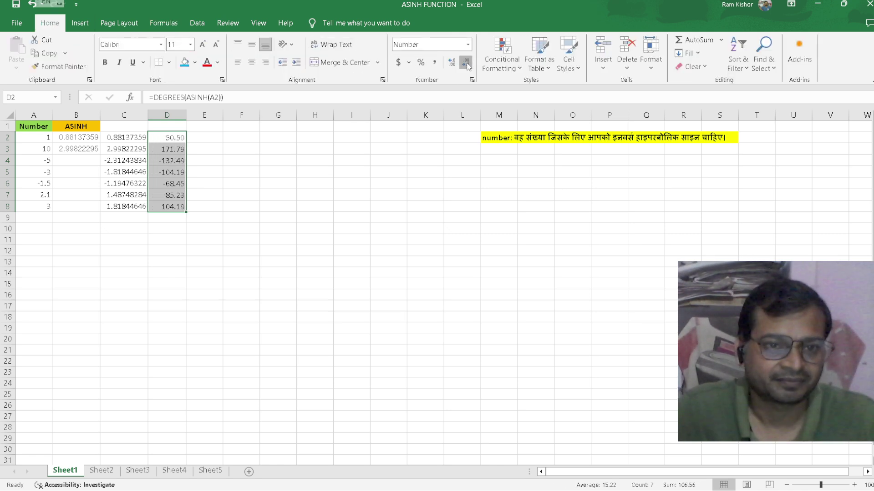
{"action": "left_click", "coordinate": [466, 64]}
{"action": "left_click", "coordinate": [466, 64]}
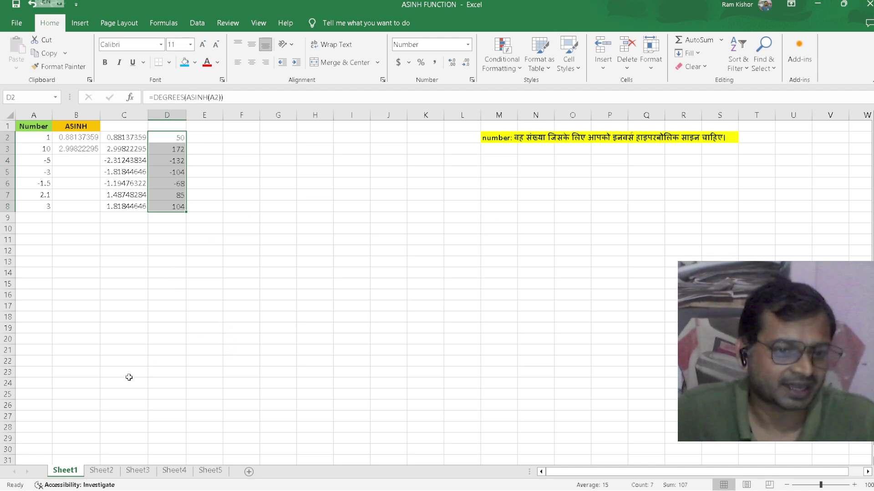
- On Sheet2, enter =ASINH(A2) in B2 and fill it down through B9
{"action": "left_click", "coordinate": [102, 471]}
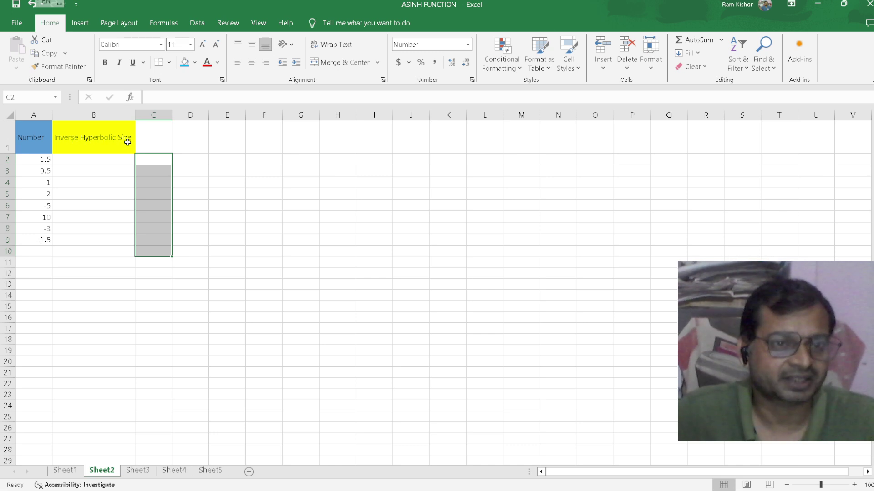
{"action": "left_click", "coordinate": [89, 161]}
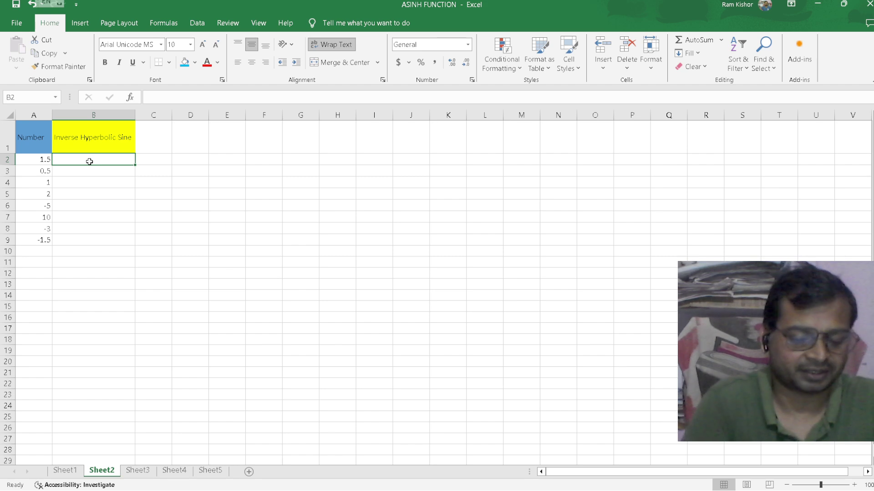
{"action": "type", "text": "="}
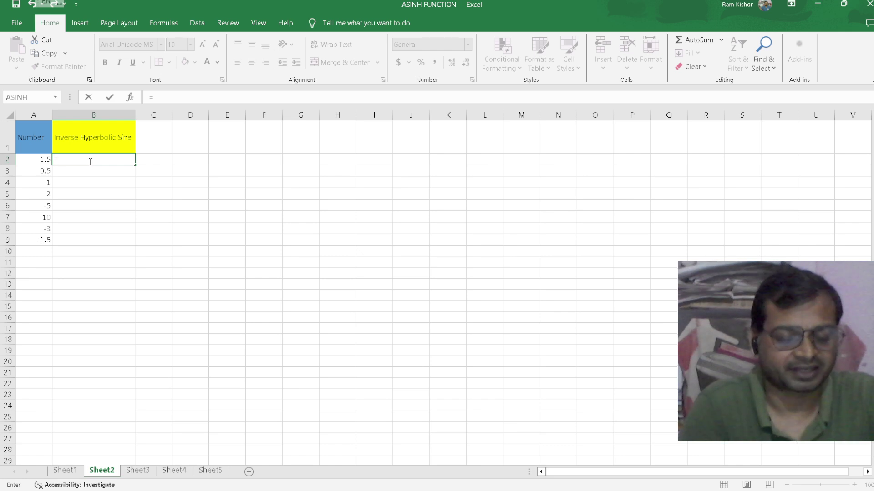
{"action": "type", "text": "as"}
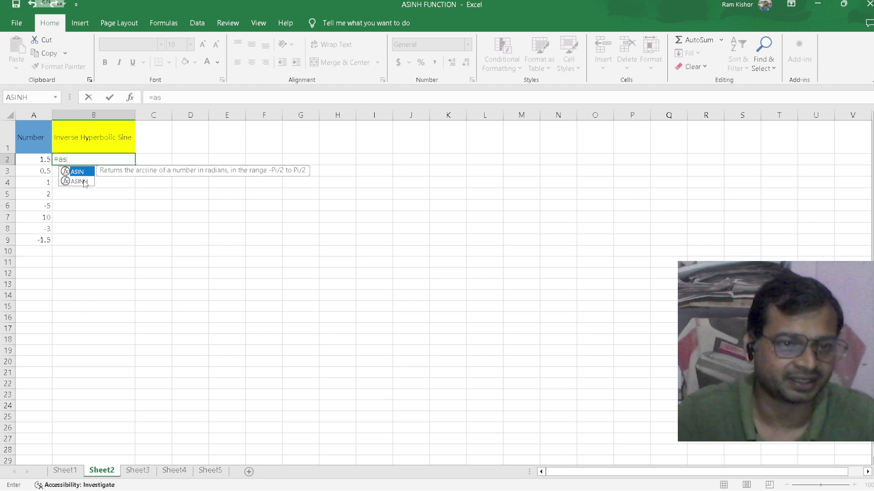
{"action": "double_click", "coordinate": [84, 182]}
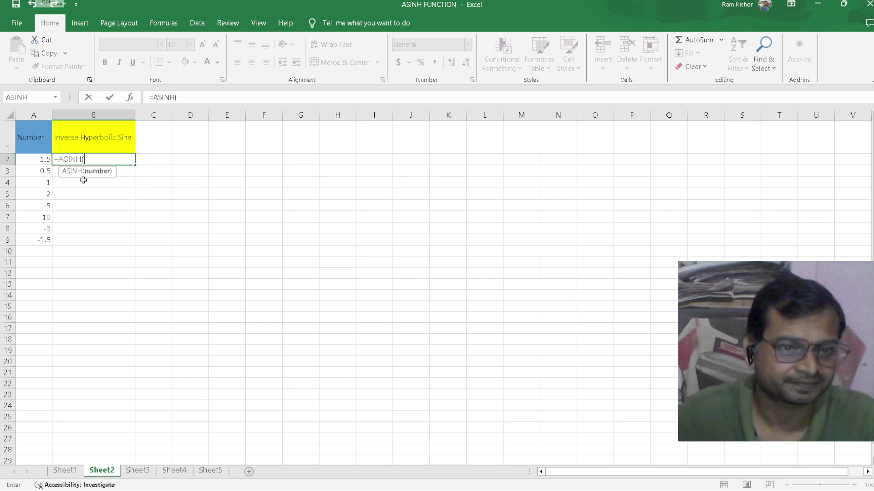
{"action": "left_click", "coordinate": [40, 160]}
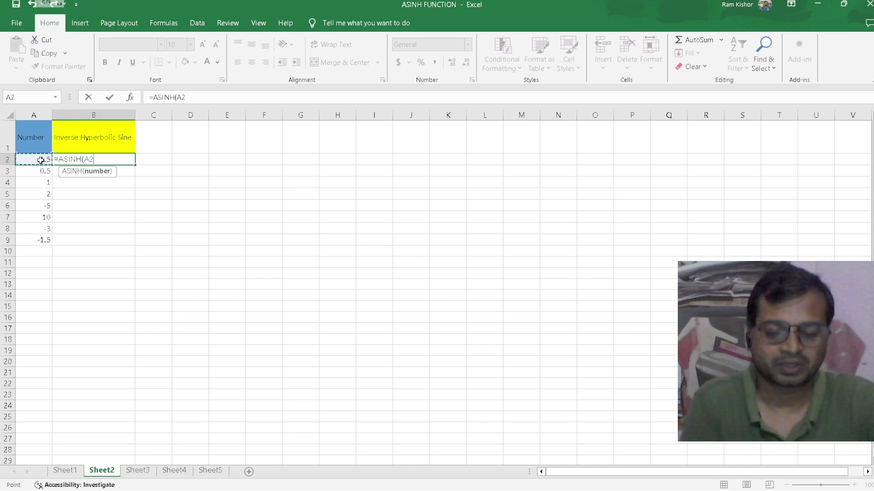
{"action": "type", "text": ")"}
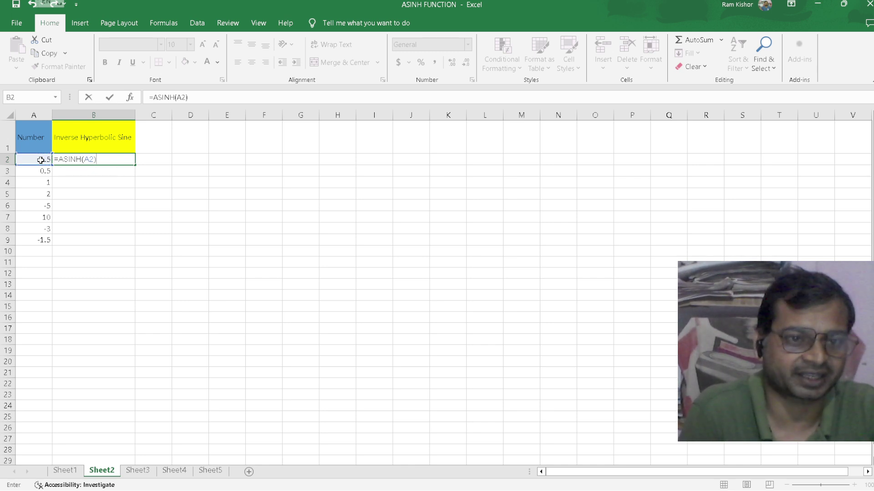
{"action": "key", "text": "Return"}
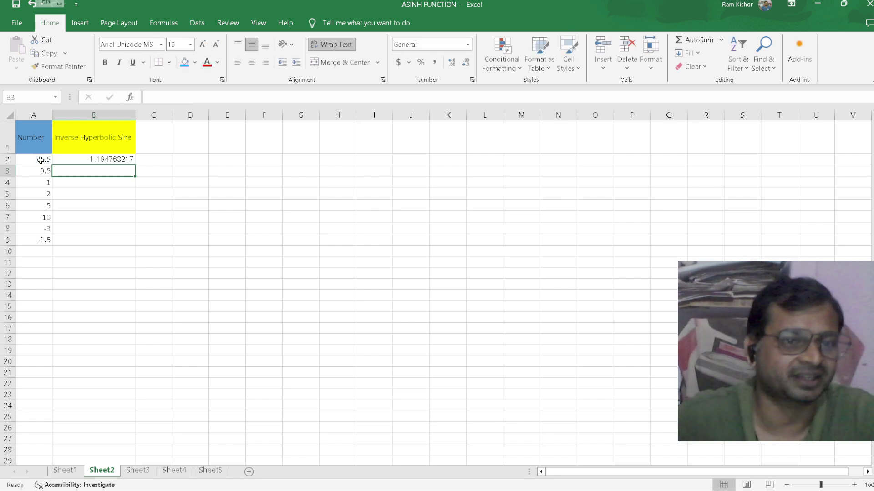
{"action": "left_click", "coordinate": [111, 160]}
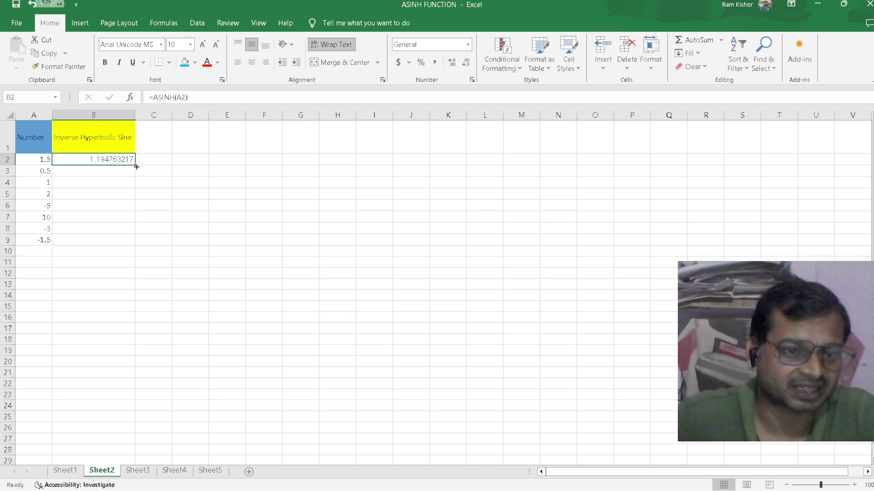
{"action": "double_click", "coordinate": [136, 167]}
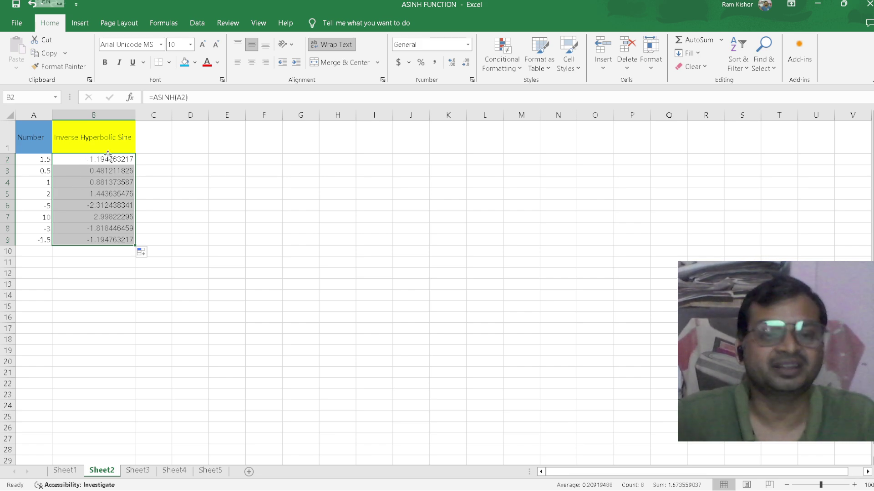
{"action": "left_click", "coordinate": [155, 160]}
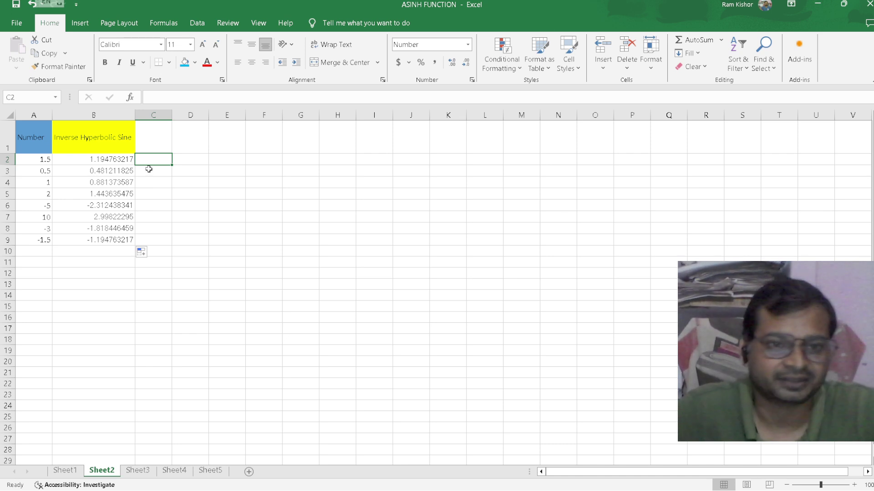
- Enter =ASINH(ABS(A2)) in C2 and copy it down through C9
{"action": "type", "text": "="}
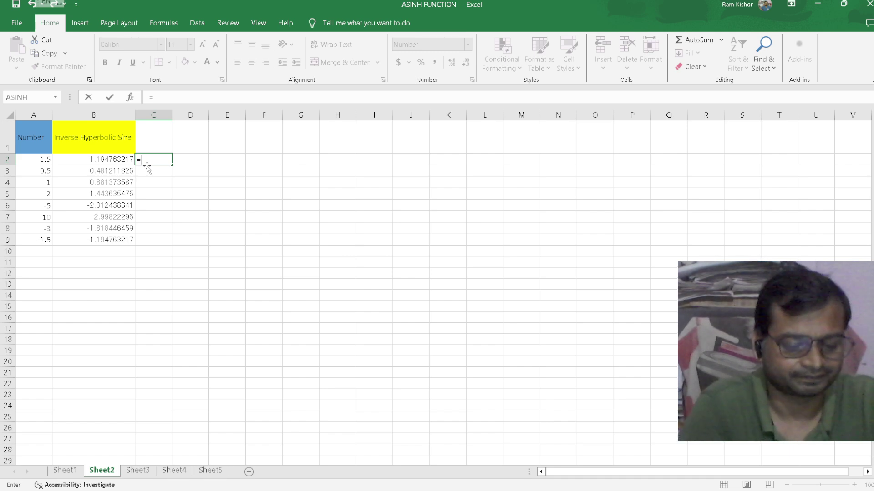
{"action": "type", "text": "as"}
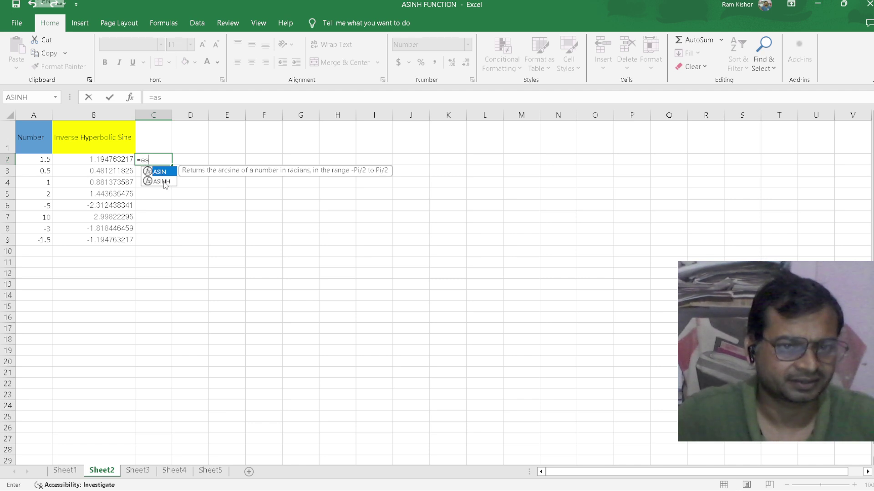
{"action": "double_click", "coordinate": [162, 181]}
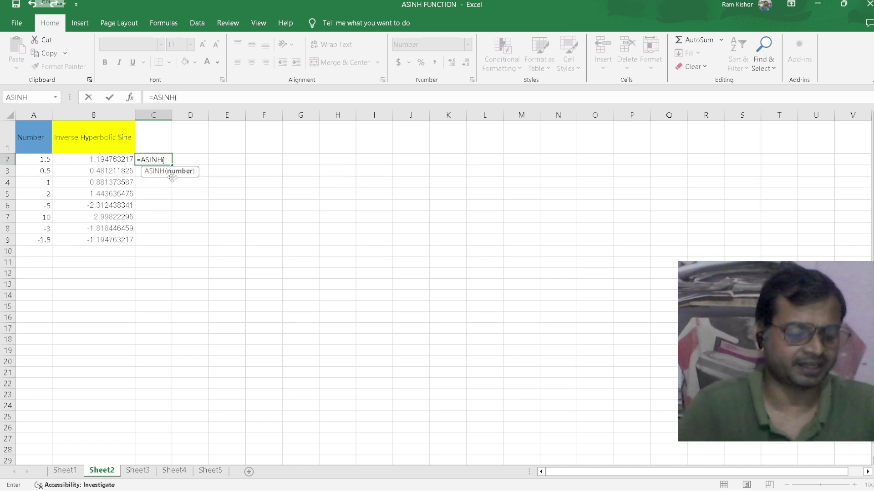
{"action": "type", "text": "ab"}
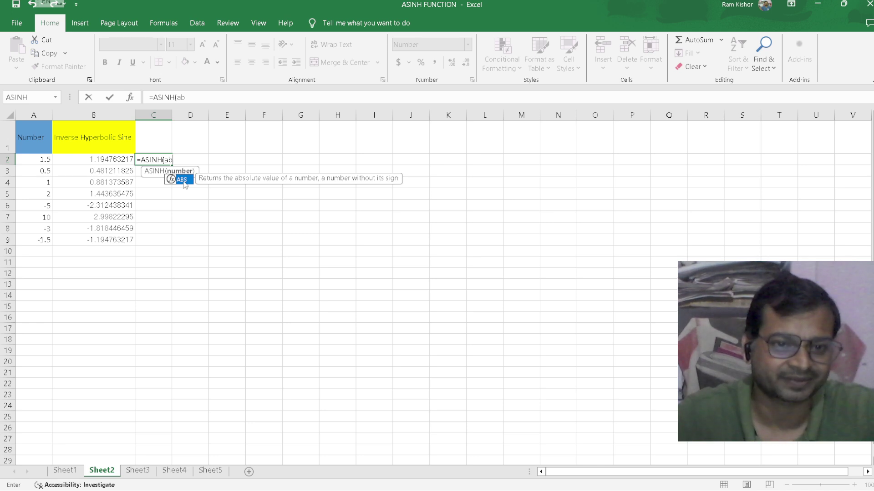
{"action": "double_click", "coordinate": [183, 181]}
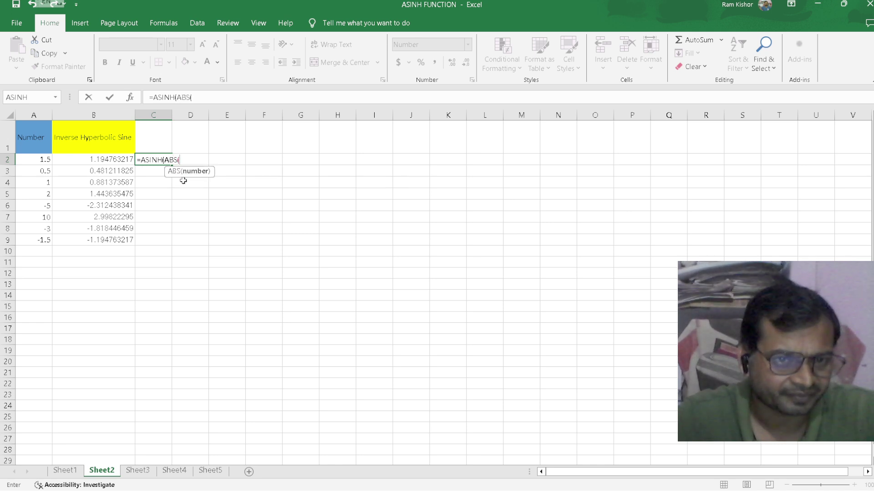
{"action": "left_click", "coordinate": [44, 160]}
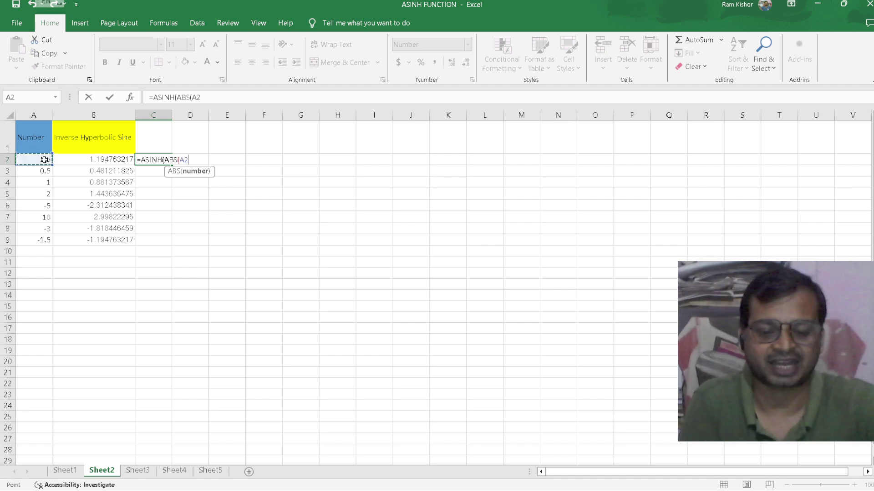
{"action": "type", "text": ")"}
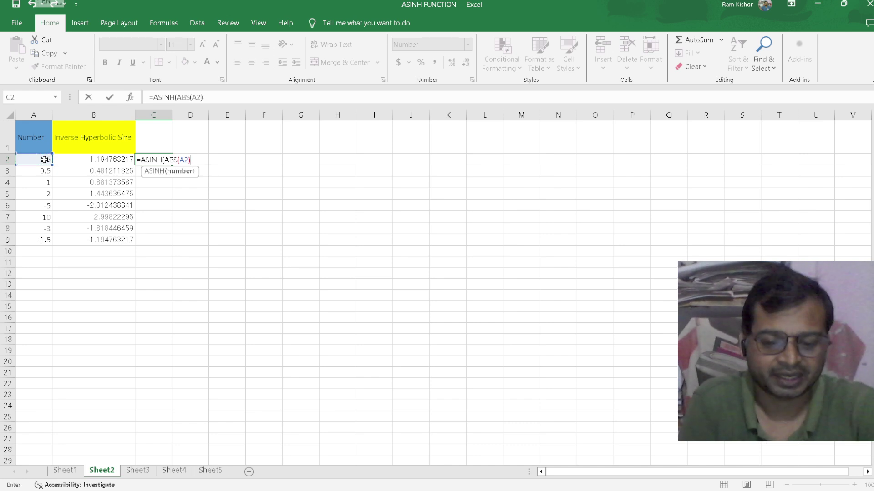
{"action": "type", "text": ")"}
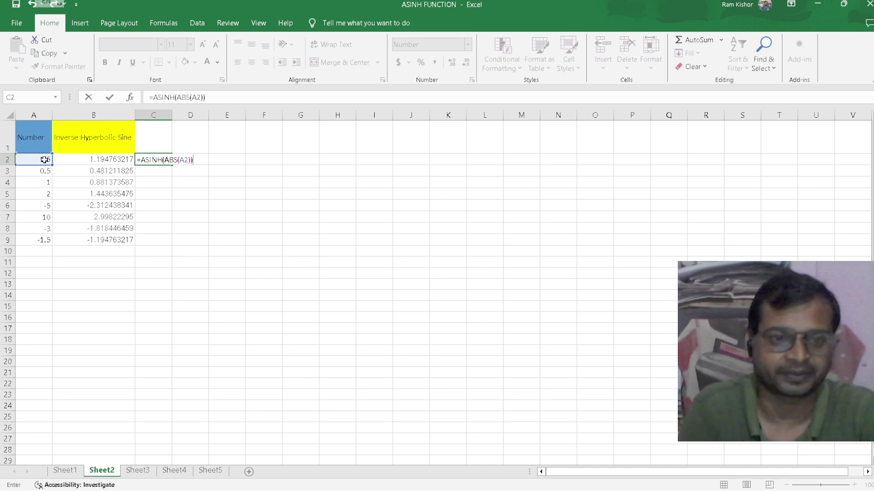
{"action": "key", "text": "Return"}
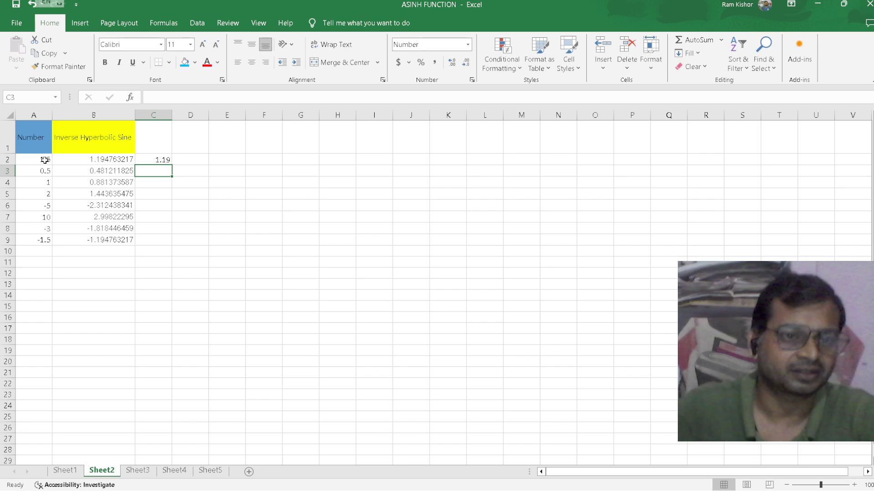
{"action": "left_click", "coordinate": [161, 160]}
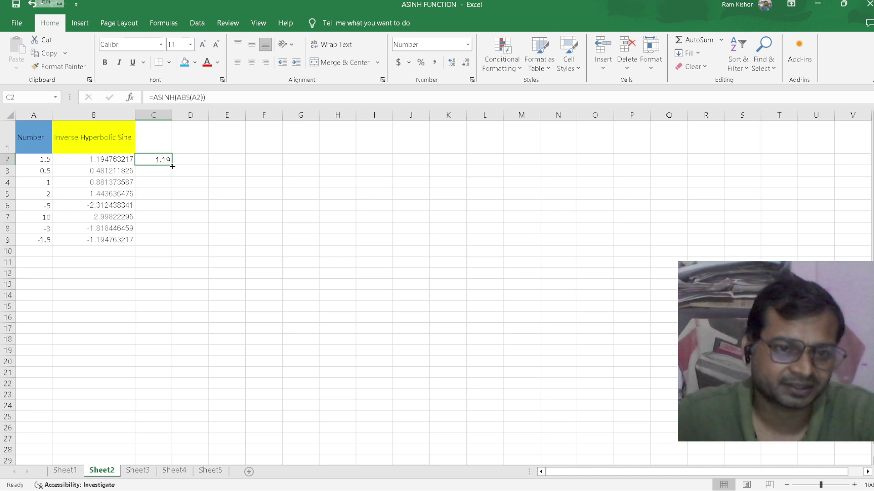
{"action": "left_click_drag", "start_coordinate": [173, 166], "coordinate": [174, 246]}
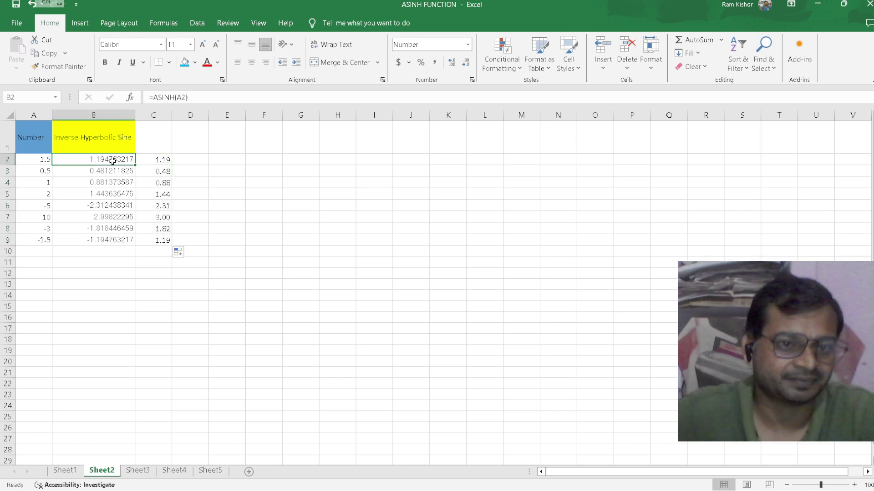
- Reduce B2:B9 to two displayed decimals, showing -2.31 to 3.00
{"action": "left_click_drag", "start_coordinate": [112, 159], "coordinate": [114, 238]}
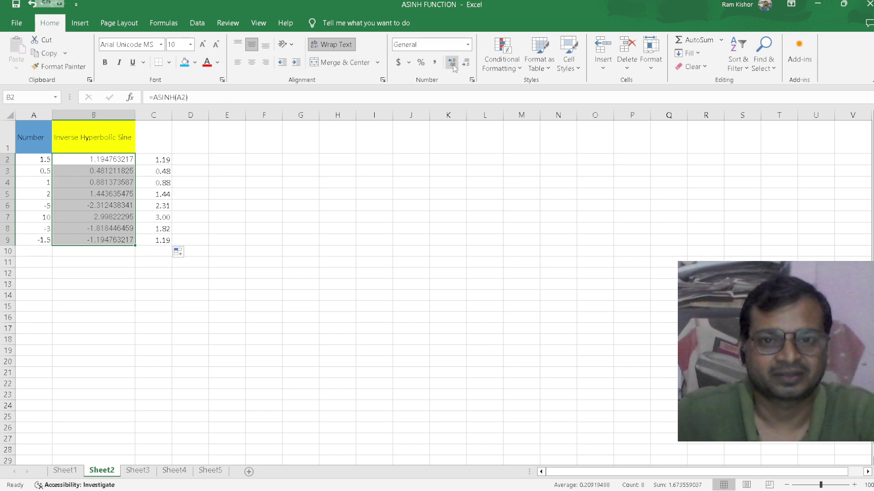
{"action": "left_click", "coordinate": [467, 64]}
{"action": "left_click", "coordinate": [466, 64]}
{"action": "left_click", "coordinate": [467, 64]}
{"action": "left_click", "coordinate": [466, 64]}
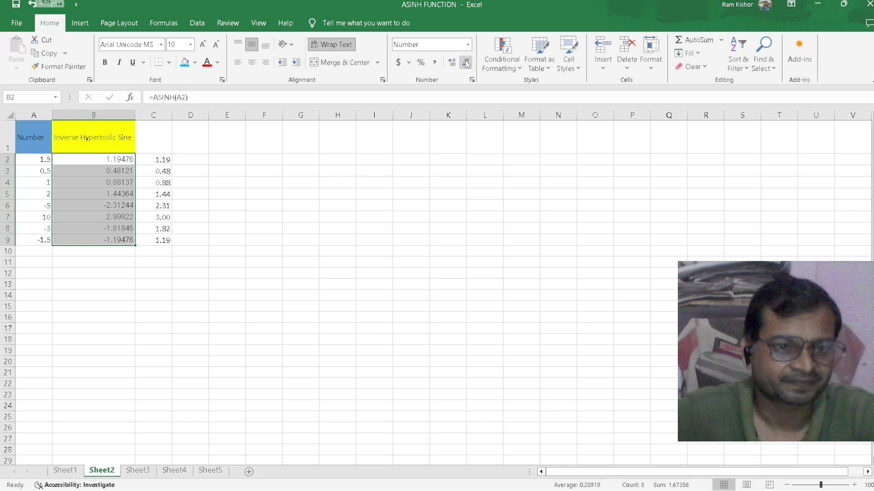
{"action": "left_click", "coordinate": [467, 64]}
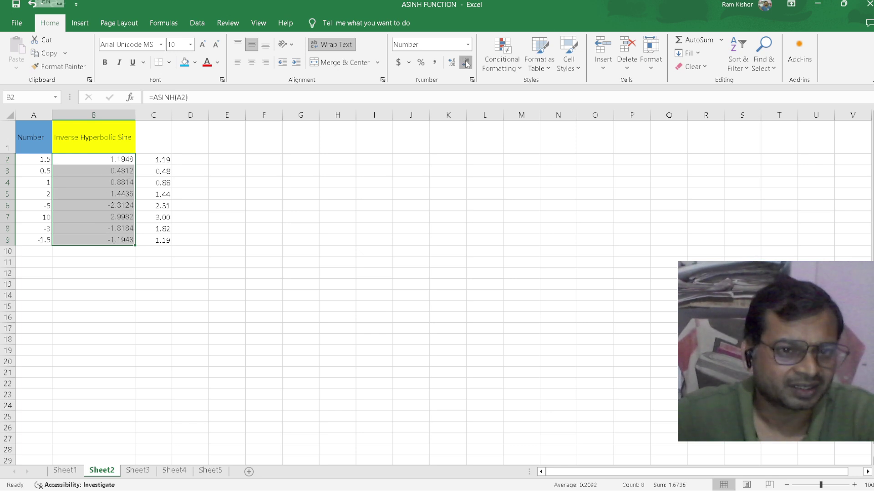
{"action": "left_click", "coordinate": [466, 64]}
{"action": "left_click", "coordinate": [467, 63]}
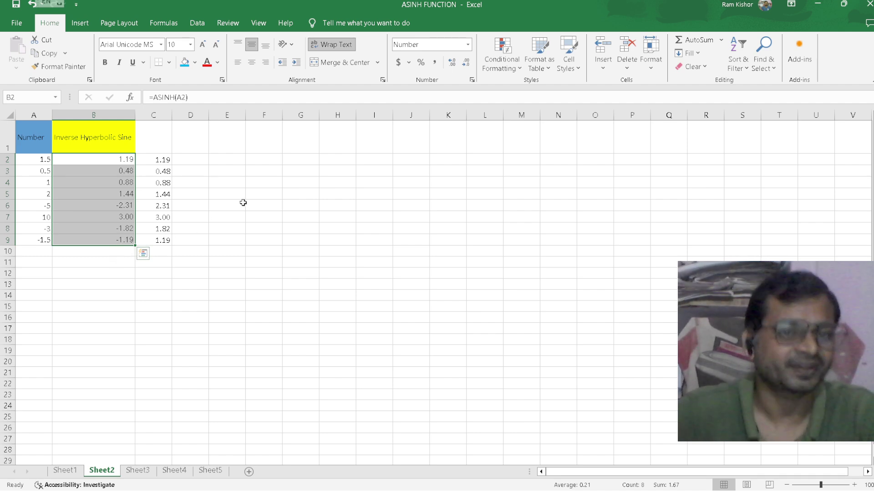
{"action": "left_click", "coordinate": [300, 182]}
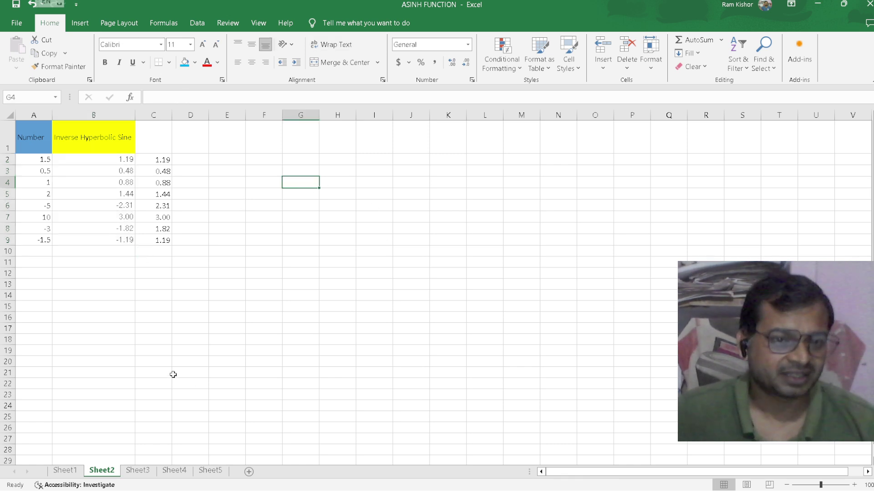
- On Sheet3, enter =SUMPRODUCT(ASINH(A1)) in B1, returning 0.88137359
{"action": "left_click", "coordinate": [145, 471]}
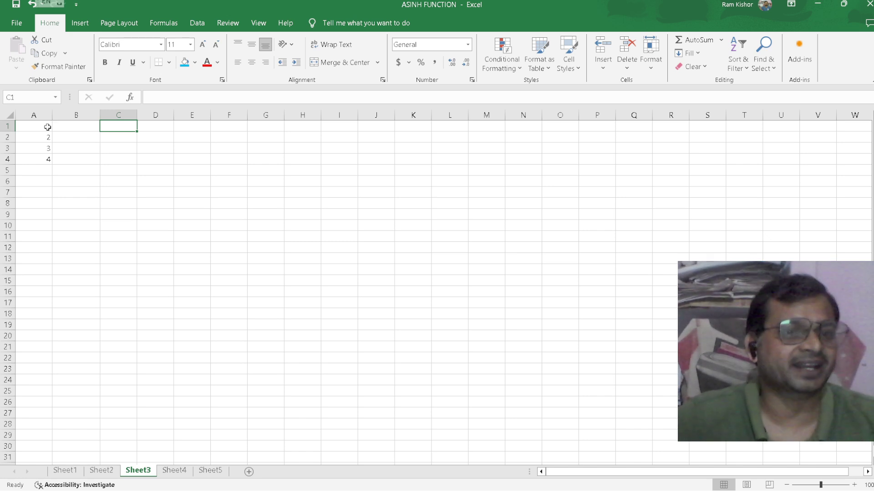
{"action": "left_click", "coordinate": [79, 126]}
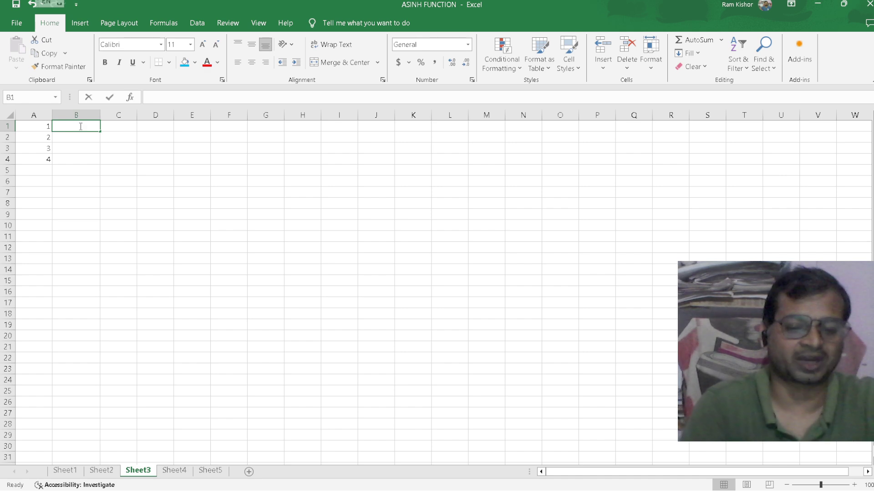
{"action": "type", "text": "="}
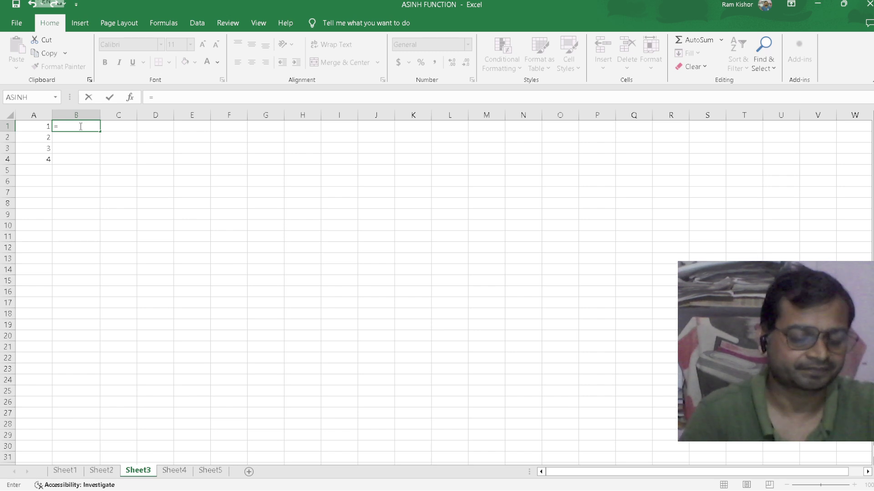
{"action": "type", "text": "s"}
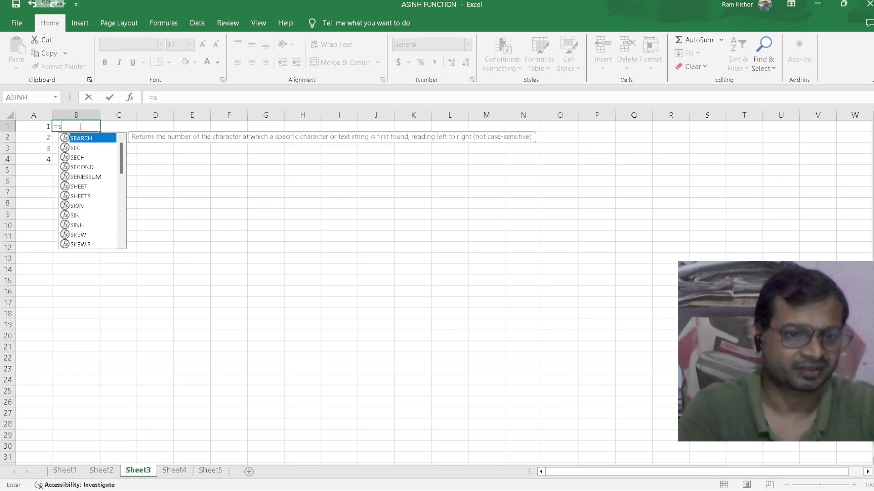
{"action": "type", "text": "un"}
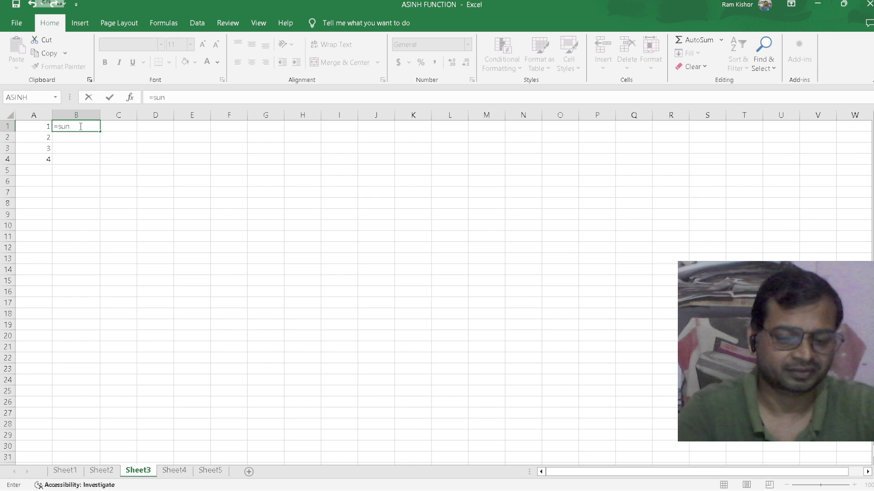
{"action": "key", "text": "BackSpace"}
{"action": "type", "text": "m"}
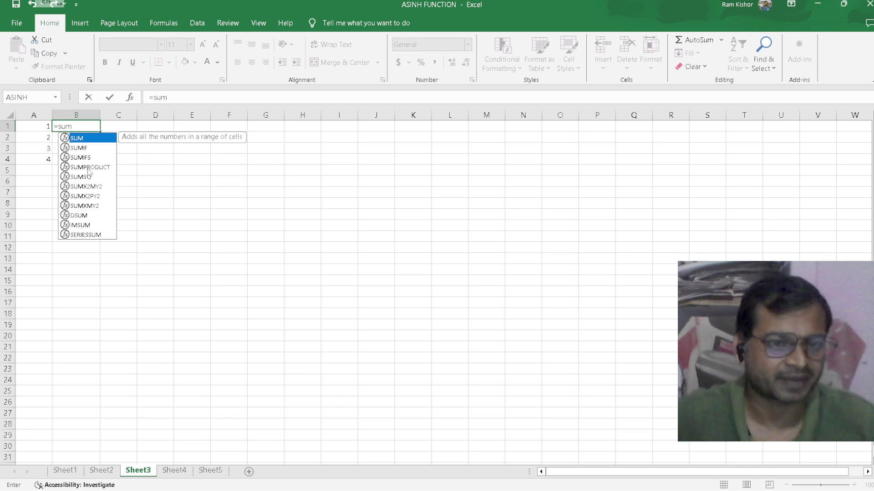
{"action": "double_click", "coordinate": [88, 167]}
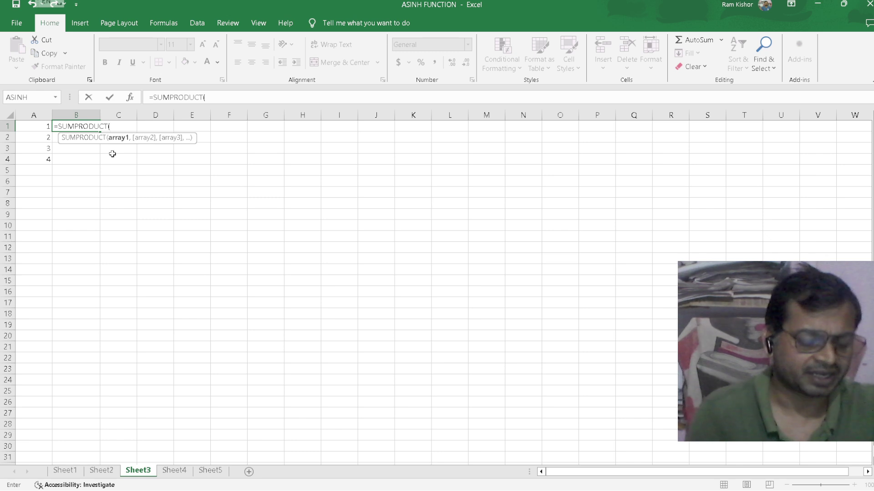
{"action": "type", "text": "asi"}
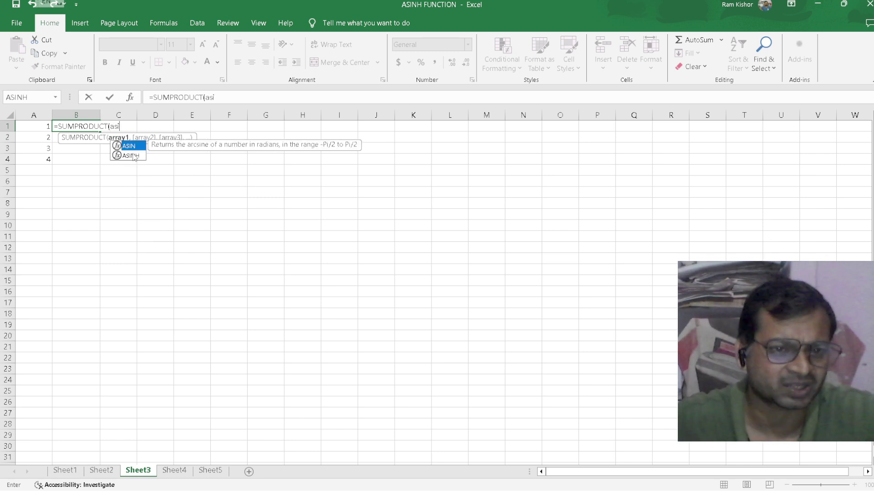
{"action": "double_click", "coordinate": [132, 155]}
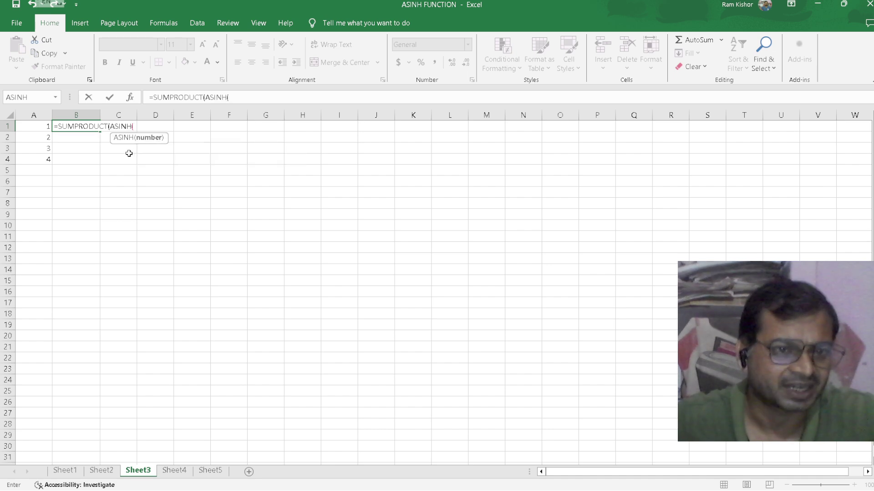
{"action": "left_click", "coordinate": [39, 127]}
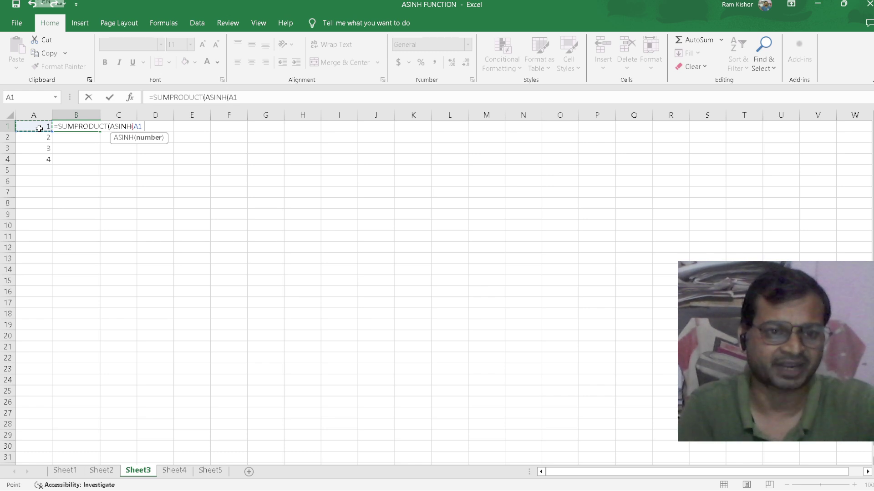
{"action": "type", "text": ")"}
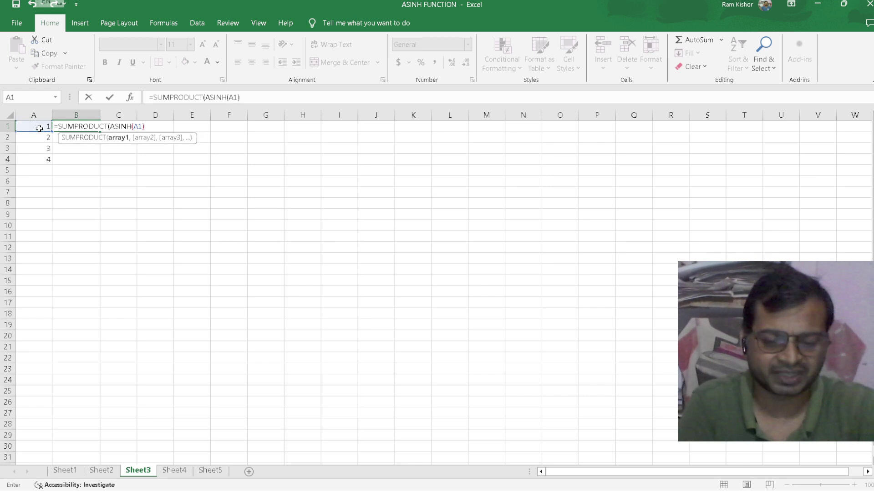
{"action": "type", "text": ")"}
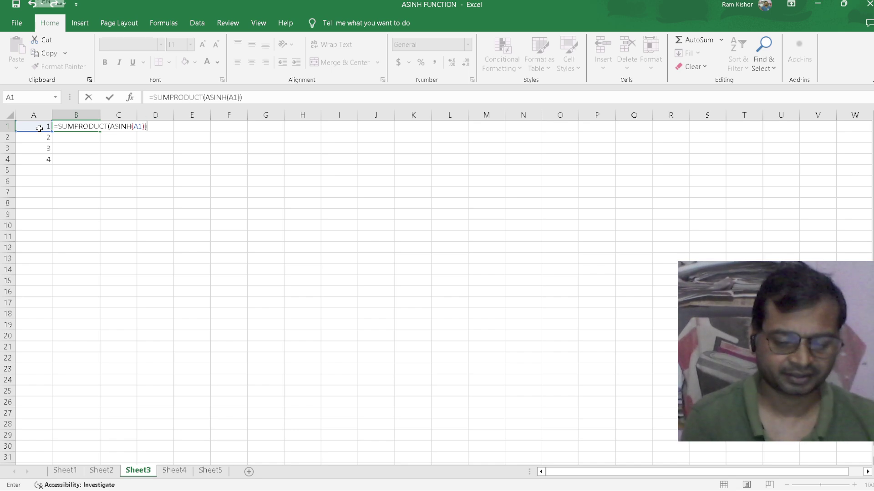
{"action": "key", "text": "Return"}
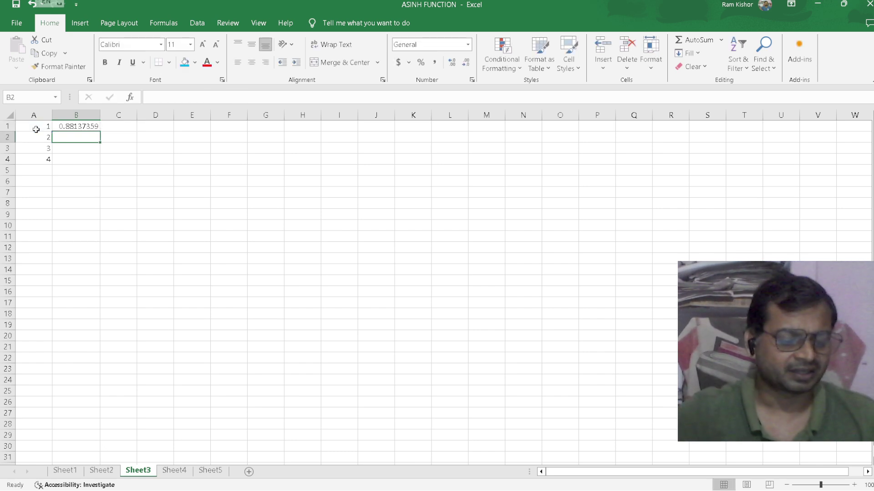
{"action": "left_click", "coordinate": [77, 127]}
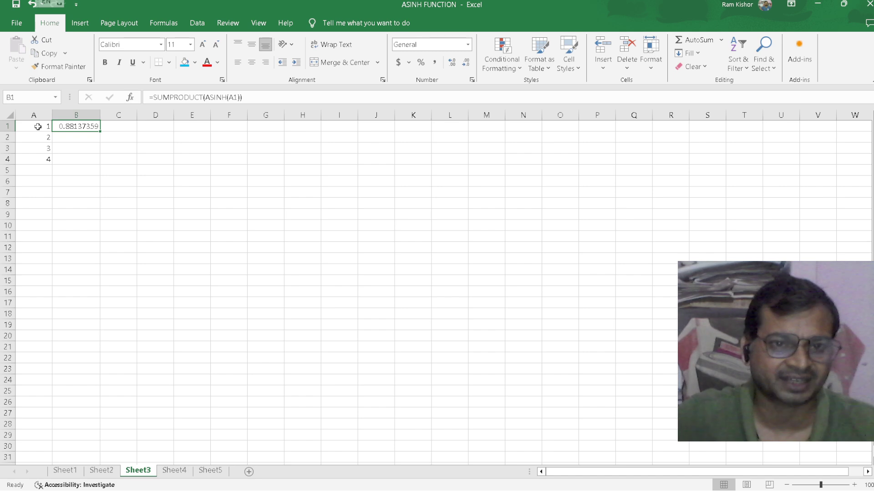
- Extend B1's range to A1:A4 so =SUMPRODUCT(ASINH(A1:A4)) returns 6.23816807
{"action": "left_click", "coordinate": [239, 98]}
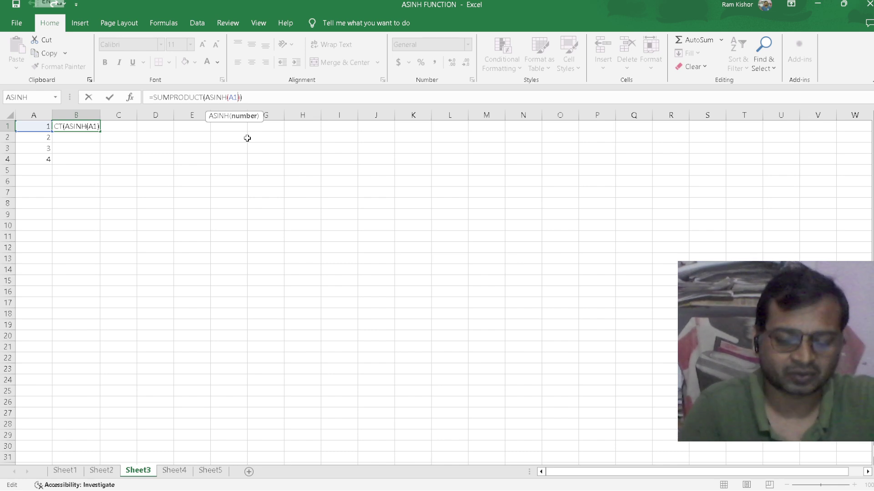
{"action": "type", "text": ":"}
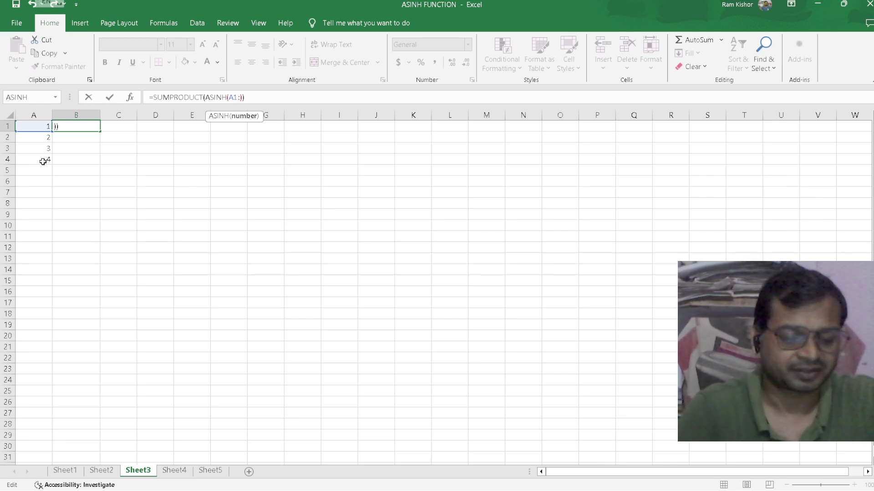
{"action": "type", "text": "A4"}
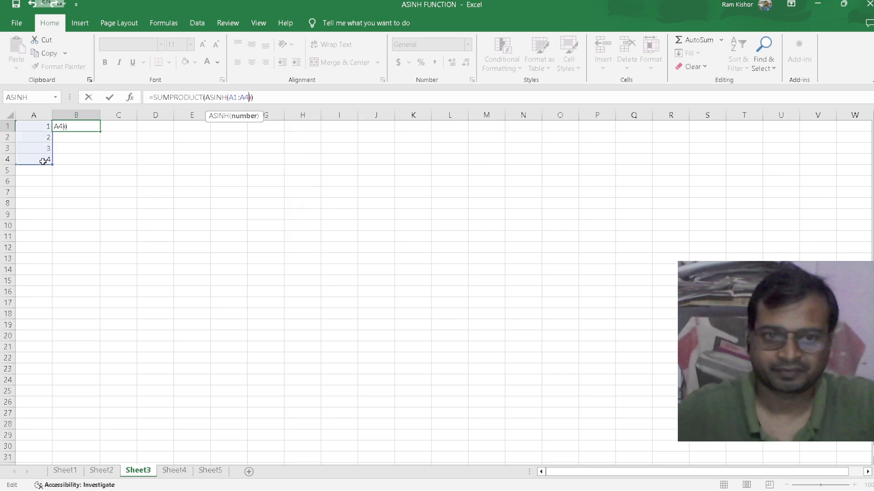
{"action": "left_click", "coordinate": [272, 98]}
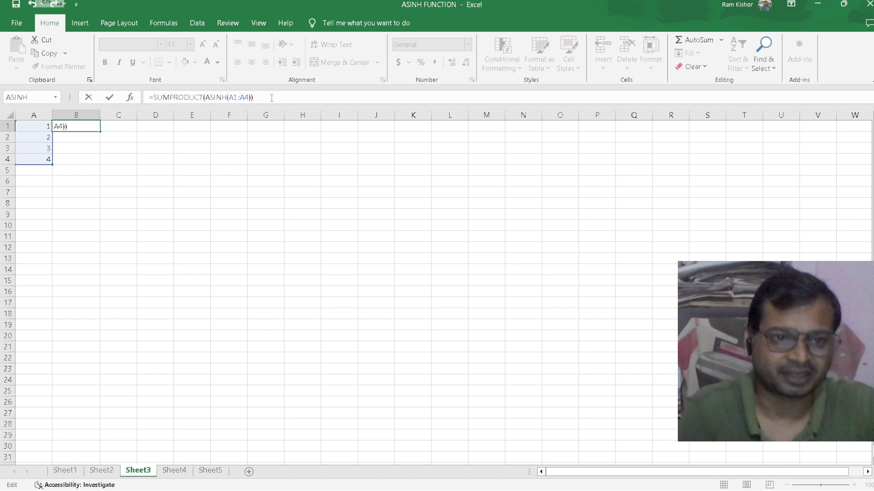
{"action": "key", "text": "Return"}
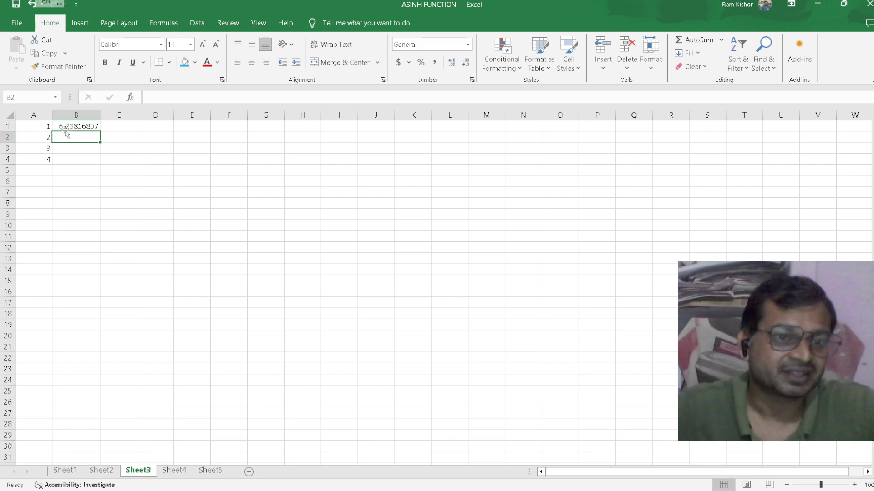
- Reduce B1's displayed decimals so the total shows as 6.24
{"action": "left_click", "coordinate": [81, 127]}
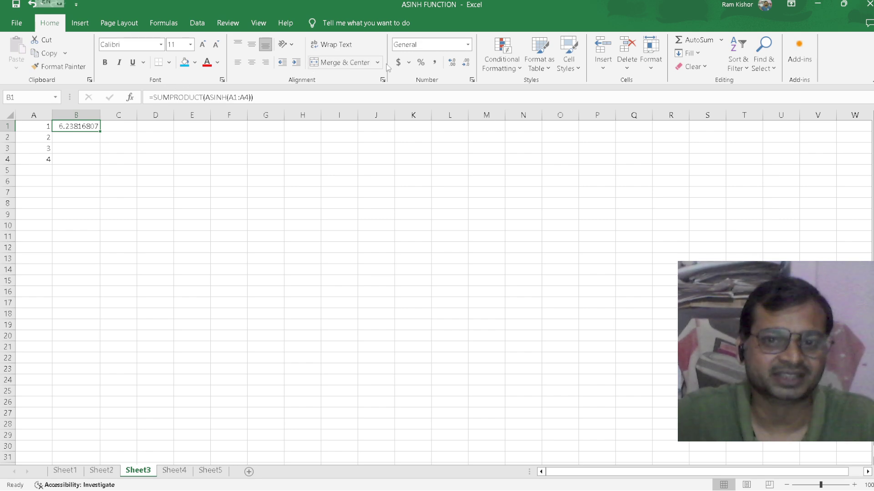
{"action": "left_click", "coordinate": [467, 65]}
{"action": "left_click", "coordinate": [467, 65]}
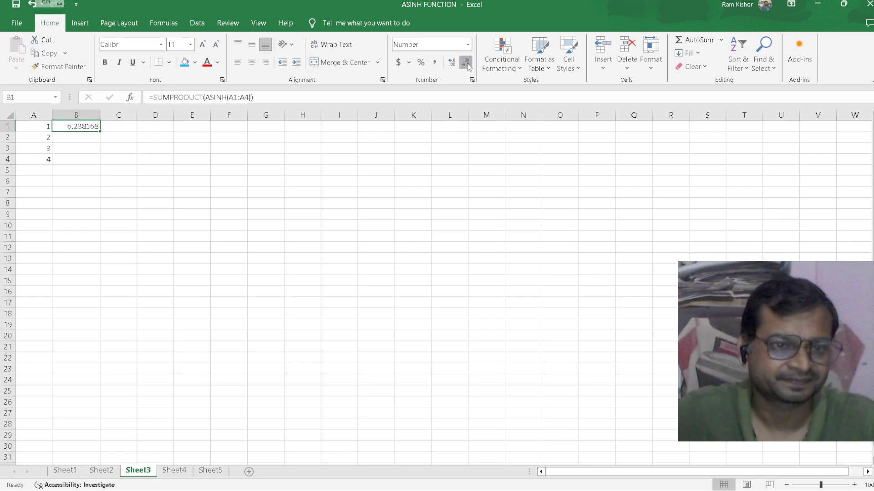
{"action": "left_click", "coordinate": [467, 65]}
{"action": "left_click", "coordinate": [467, 65]}
{"action": "left_click", "coordinate": [467, 64]}
{"action": "left_click", "coordinate": [467, 64]}
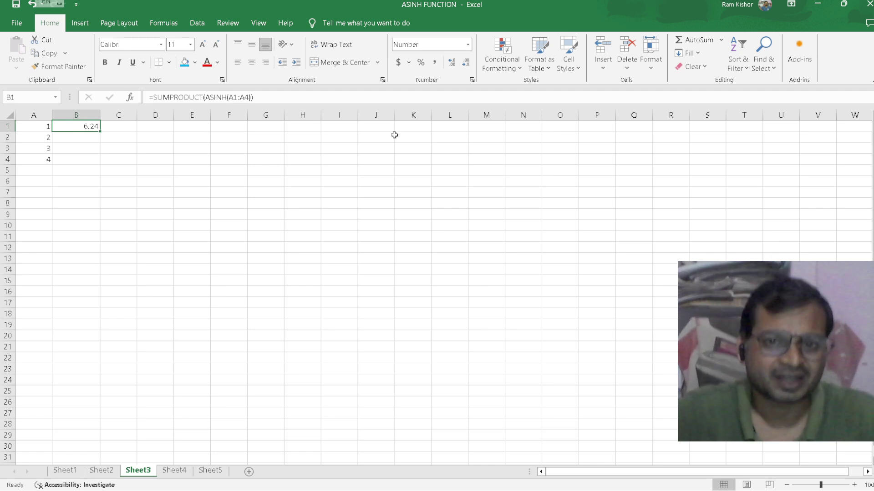
{"action": "left_click", "coordinate": [121, 128]}
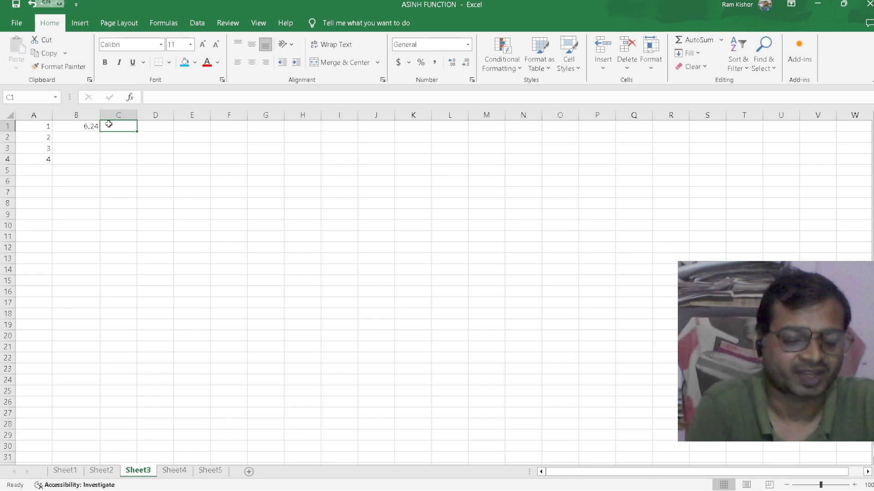
- Enter =AVERAGE(ASINH(A1)) in C1, returning 0.881374
{"action": "type", "text": "="}
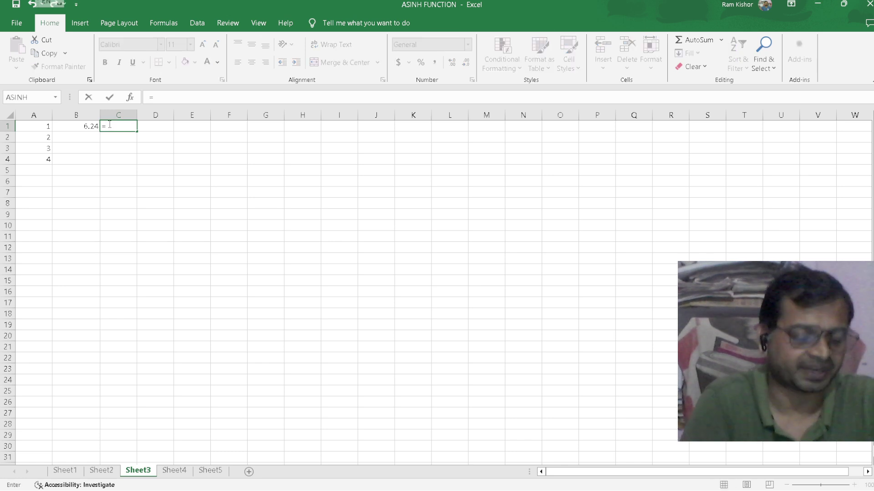
{"action": "type", "text": "av"}
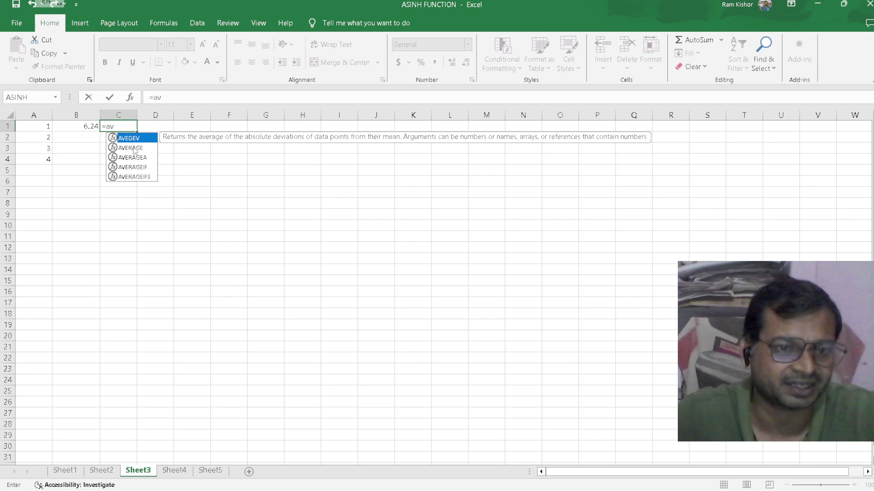
{"action": "double_click", "coordinate": [132, 148]}
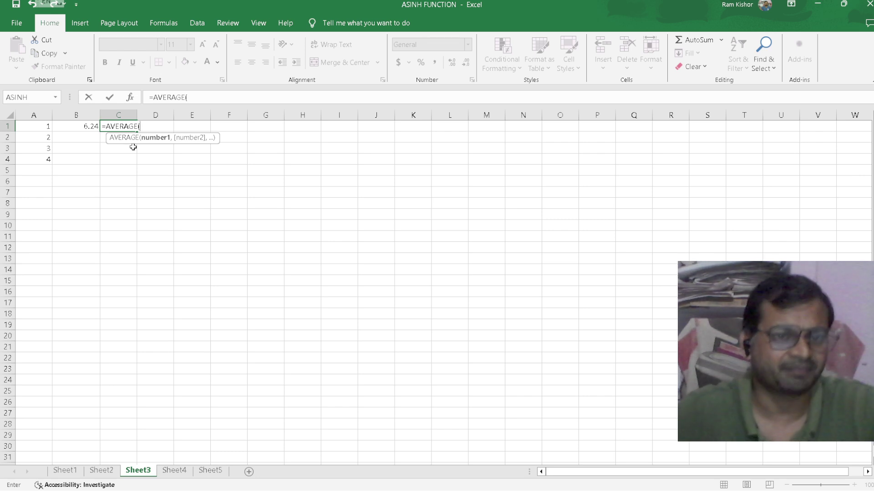
{"action": "type", "text": "asi"}
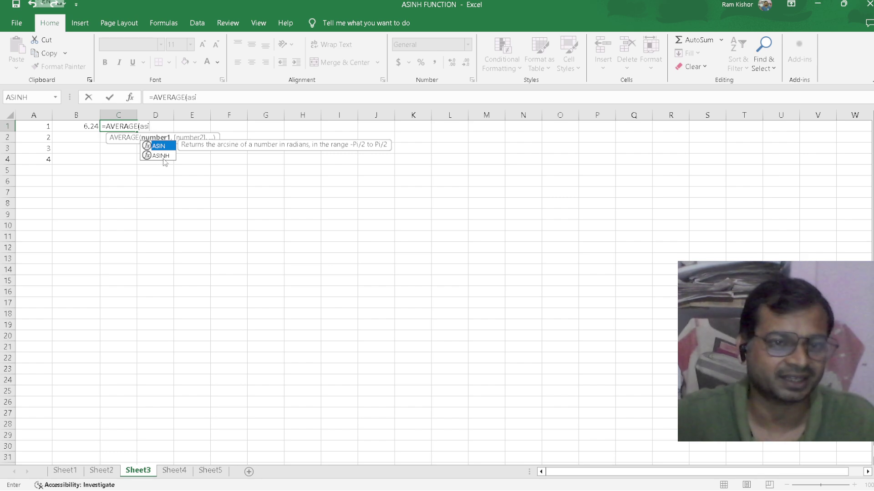
{"action": "double_click", "coordinate": [163, 157]}
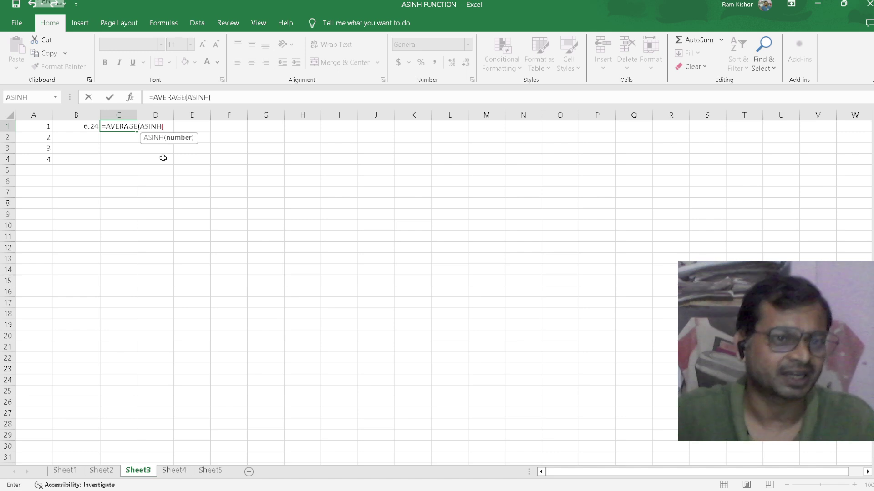
{"action": "left_click", "coordinate": [43, 128]}
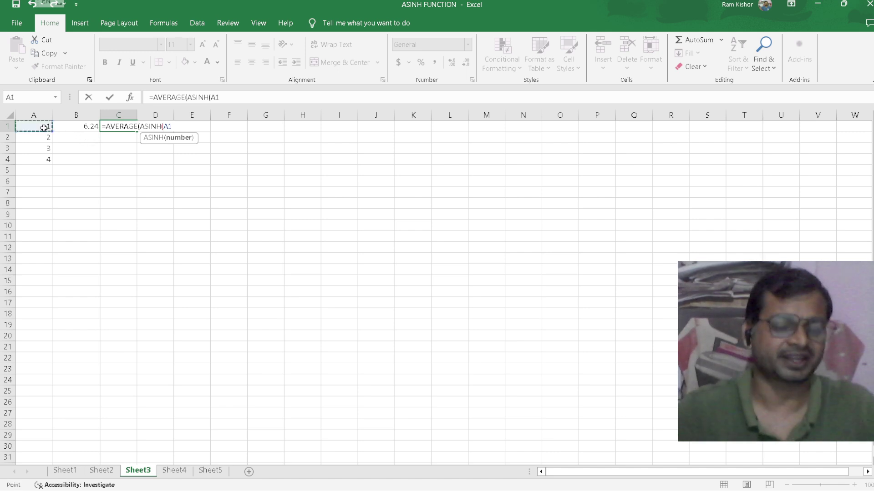
{"action": "type", "text": ")"}
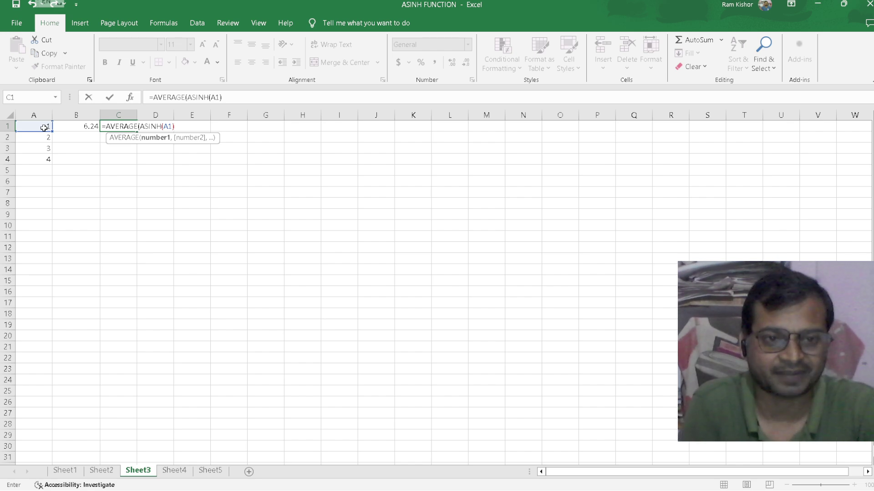
{"action": "type", "text": ")"}
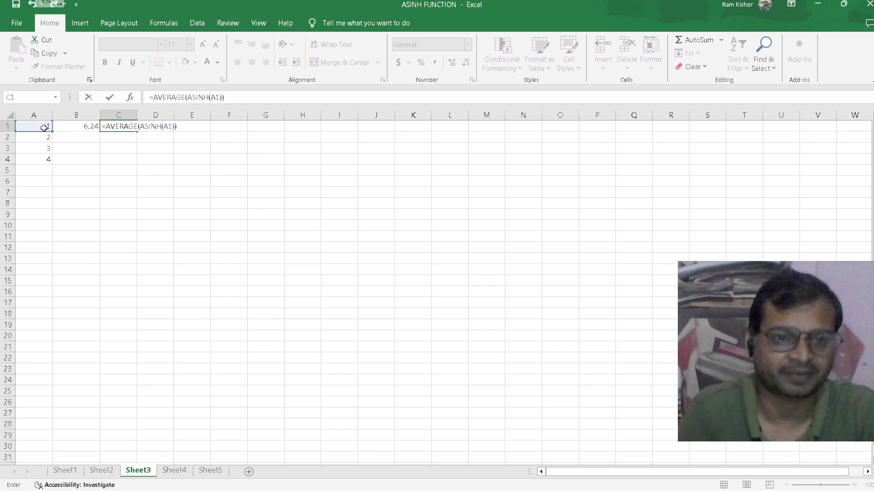
{"action": "key", "text": "Return"}
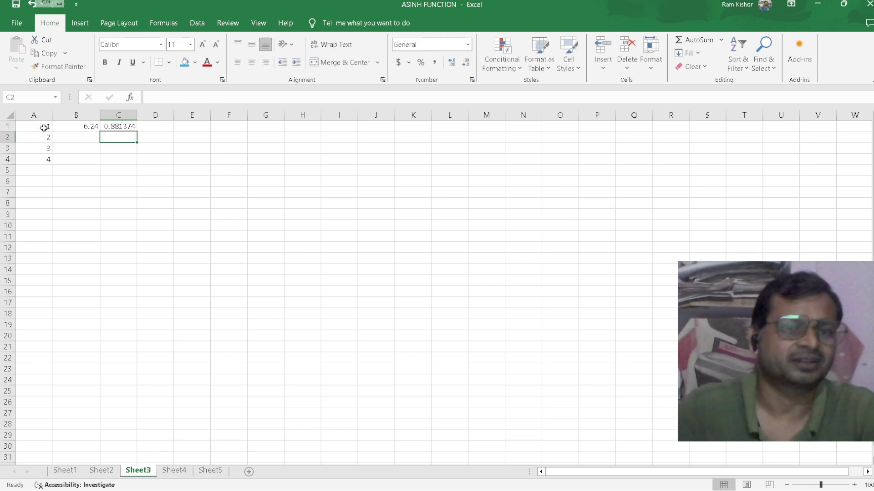
- Change C1's formula to =AVERAGE(ASINH(A1:A4))
{"action": "left_click", "coordinate": [130, 125]}
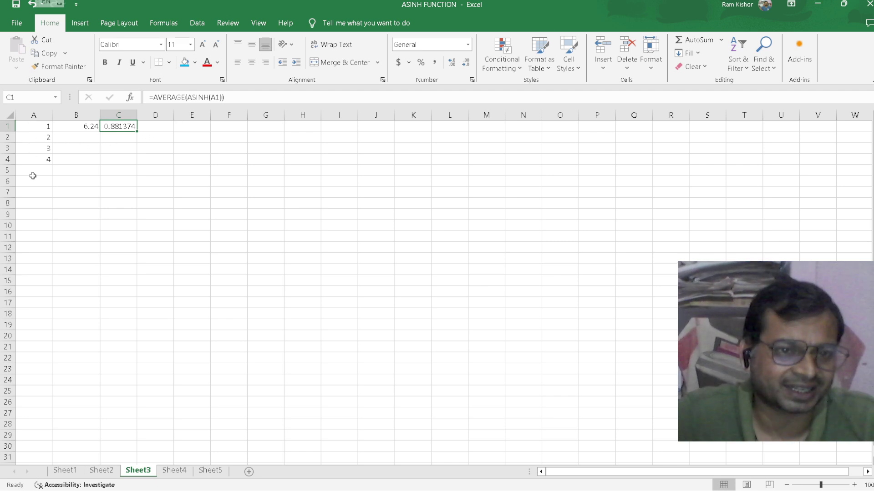
{"action": "left_click", "coordinate": [220, 97]}
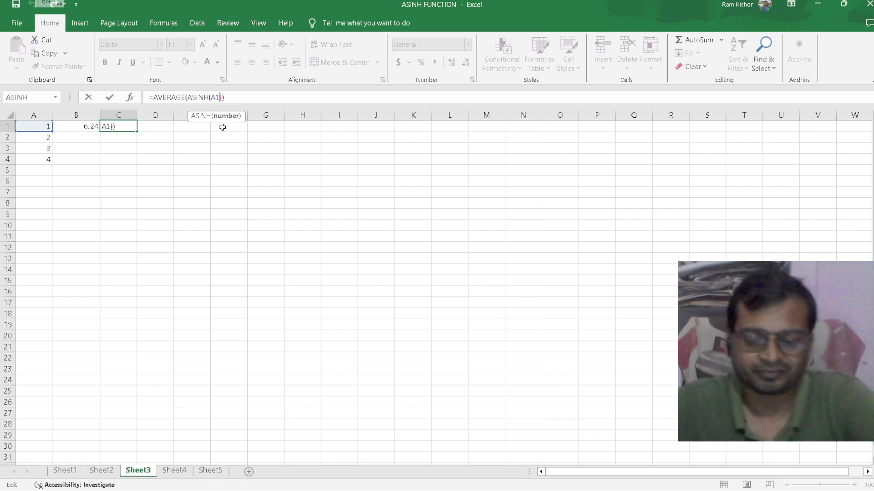
{"action": "key", "text": "BackSpace"}
{"action": "key", "text": "BackSpace"}
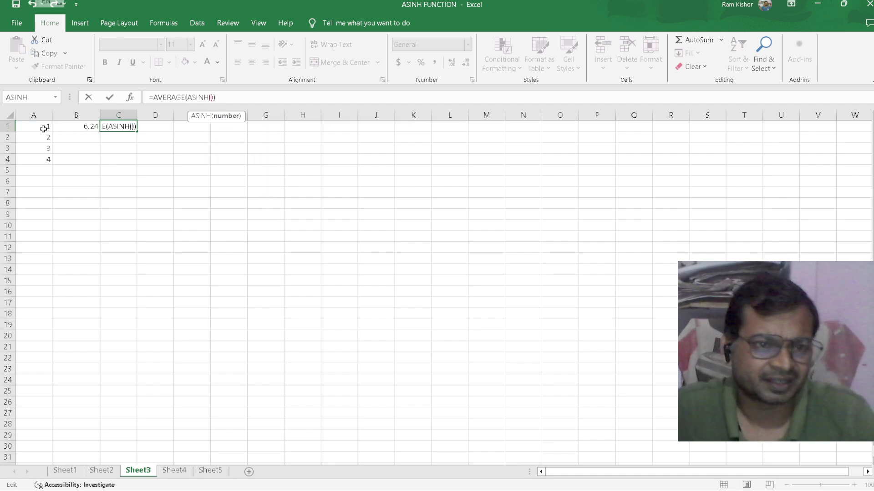
{"action": "left_click_drag", "start_coordinate": [41, 127], "coordinate": [40, 158]}
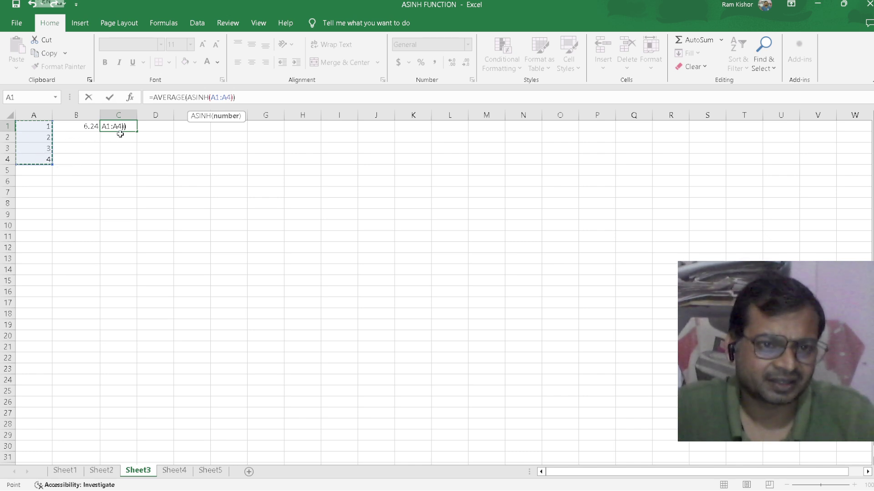
{"action": "left_click", "coordinate": [253, 99]}
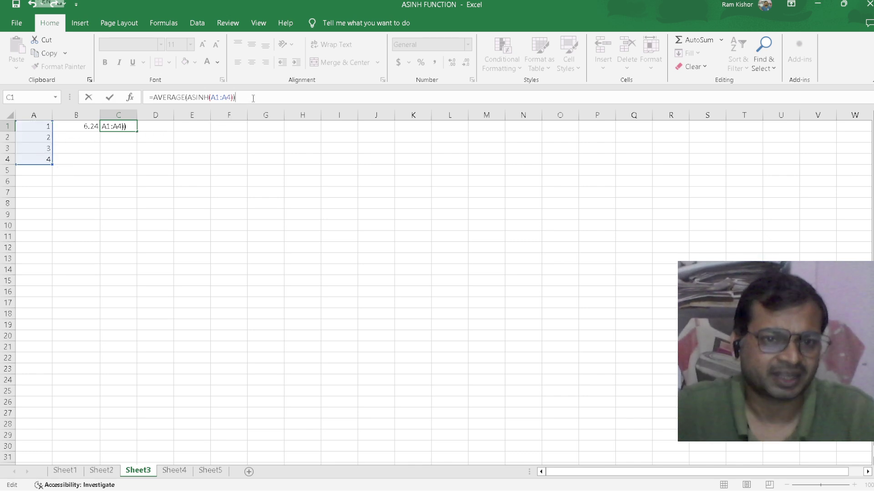
{"action": "key", "text": "Return"}
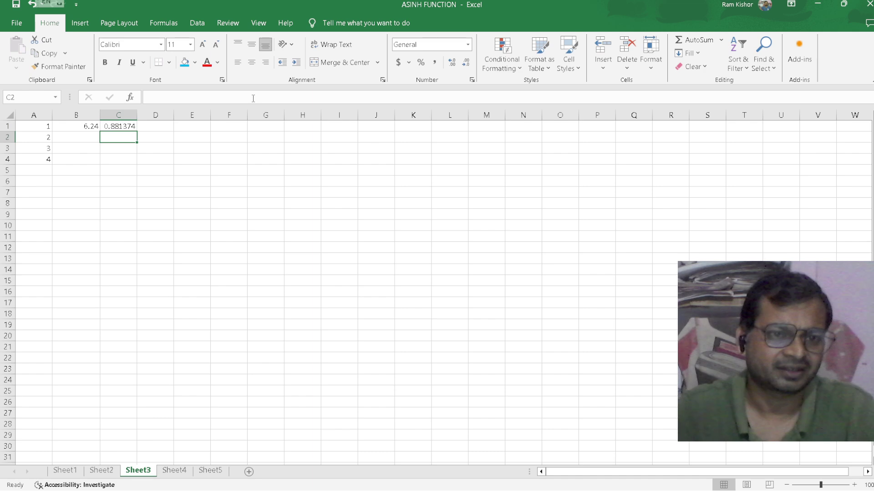
- Round C1's displayed result to two decimals, showing 0.88
{"action": "left_click", "coordinate": [126, 127]}
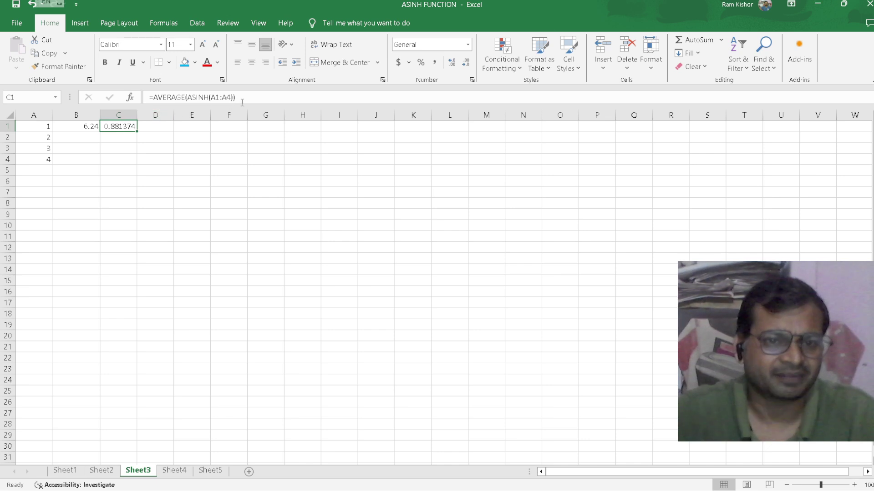
{"action": "left_click", "coordinate": [466, 63]}
{"action": "left_click", "coordinate": [466, 63]}
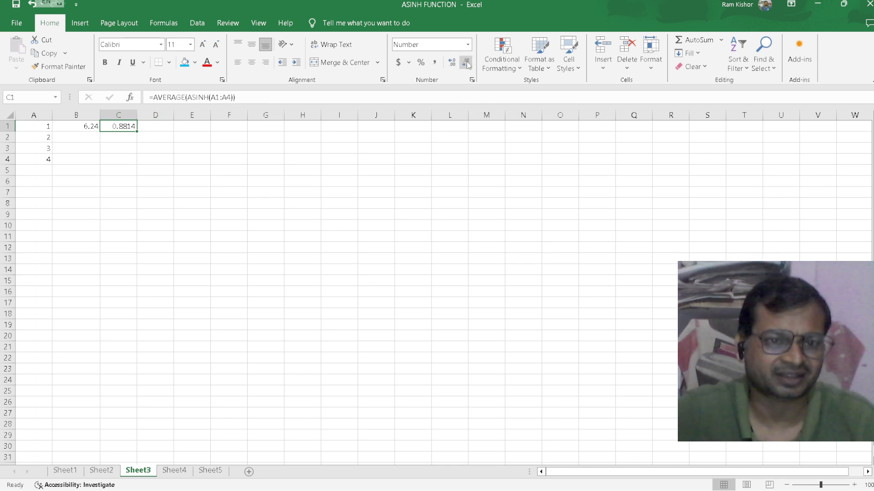
{"action": "left_click", "coordinate": [467, 64]}
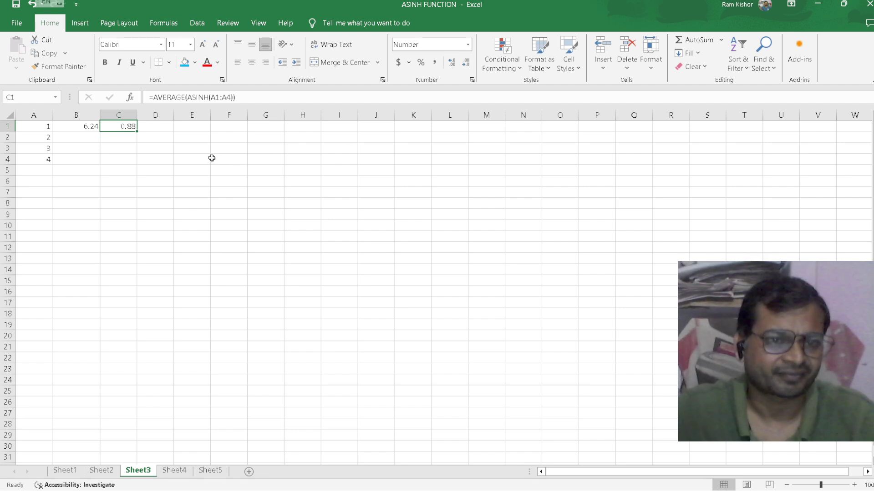
{"action": "left_click", "coordinate": [329, 205]}
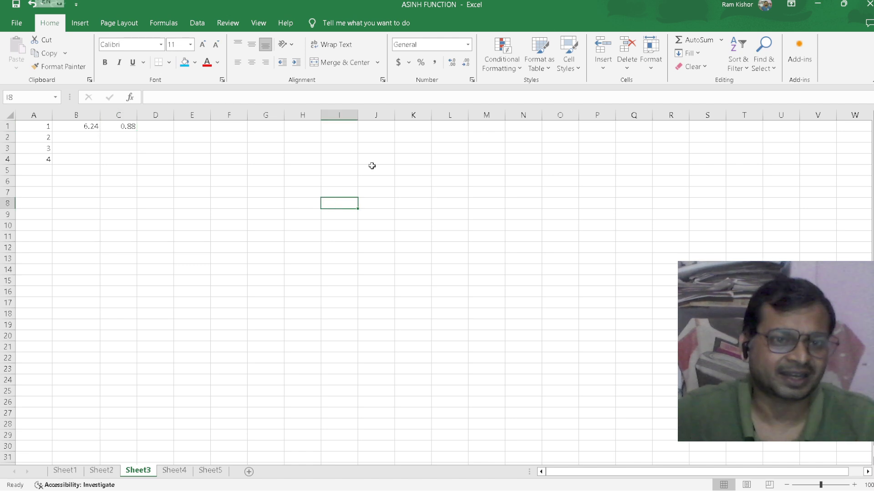
- On Sheet4, begin an =IF( formula in the Result cell B2
{"action": "left_click", "coordinate": [174, 470]}
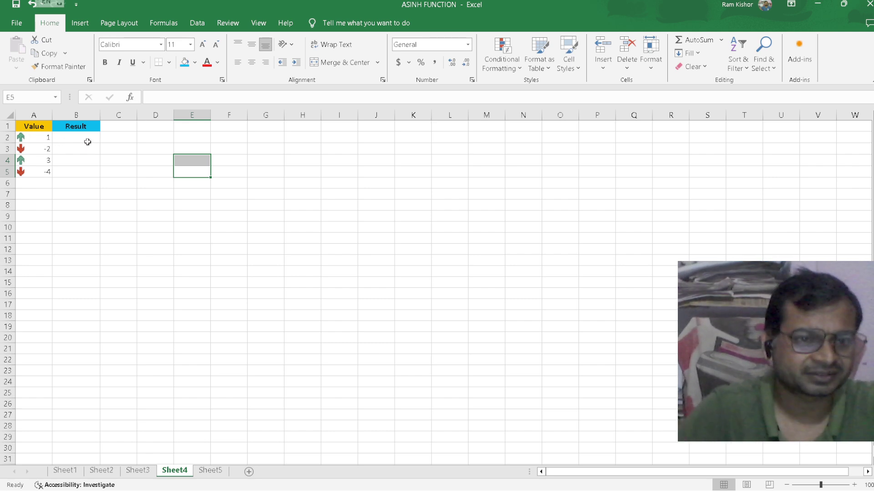
{"action": "left_click", "coordinate": [81, 138]}
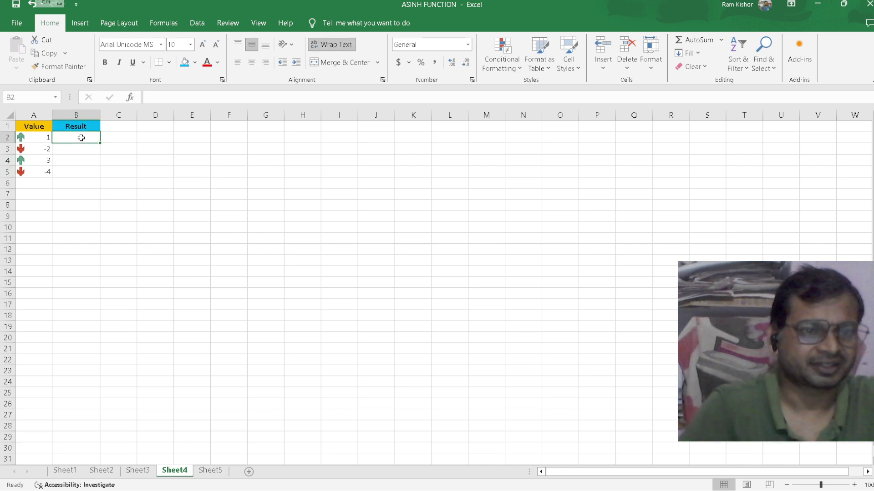
{"action": "type", "text": "="}
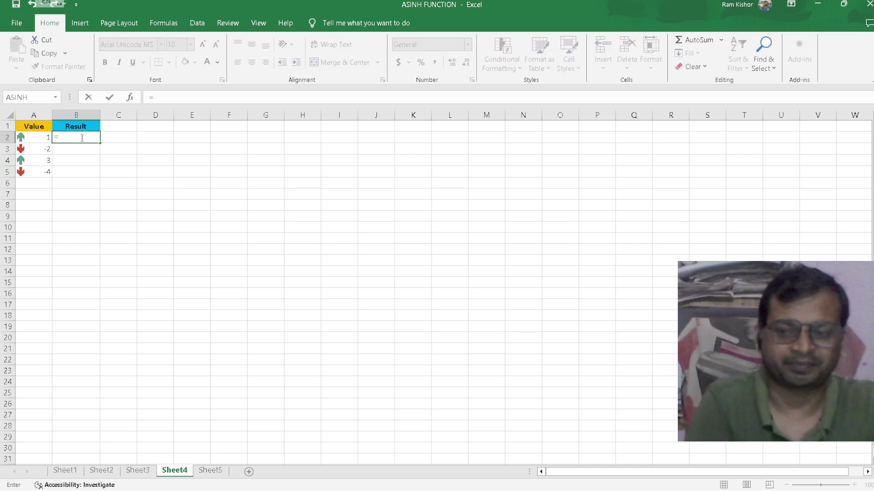
{"action": "type", "text": "i"}
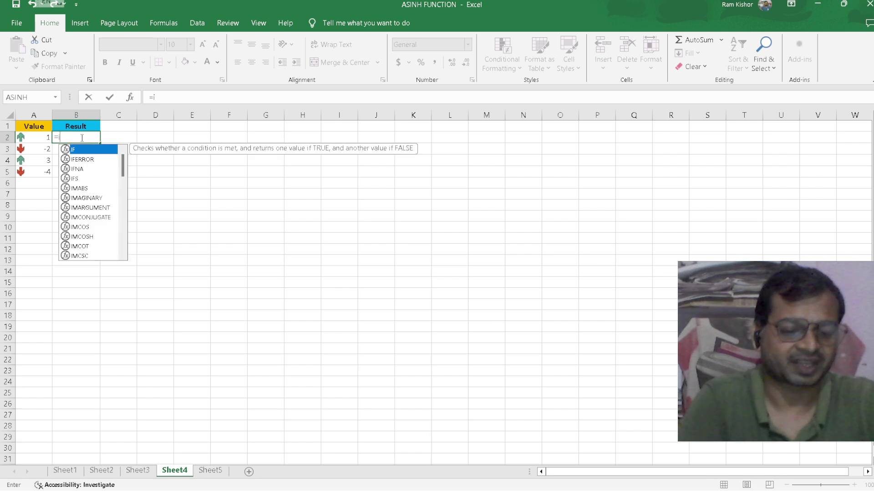
{"action": "type", "text": "f"}
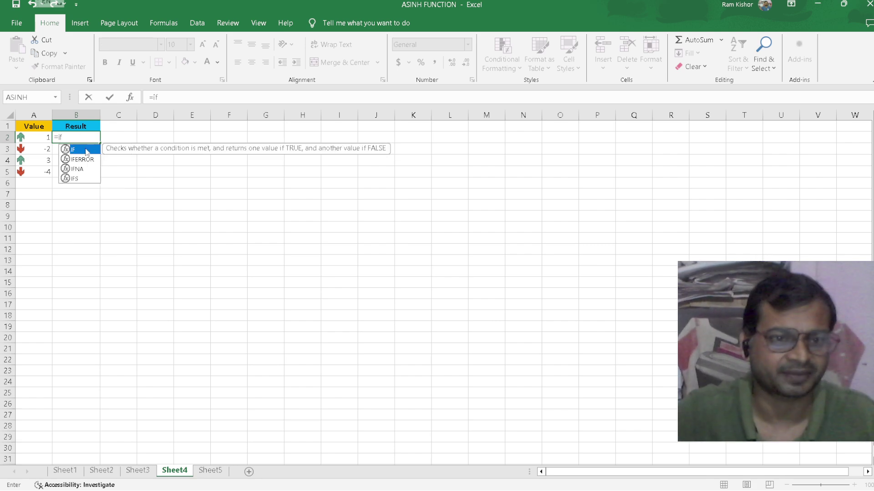
{"action": "key", "text": "Tab"}
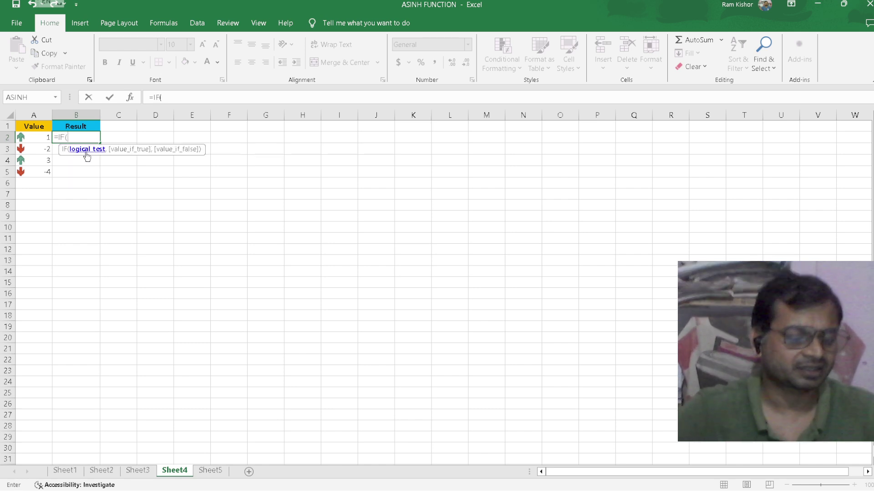
- Add the condition A2>0 and the ASINH(A2) true branch to B2's IF formula
{"action": "left_click", "coordinate": [38, 138]}
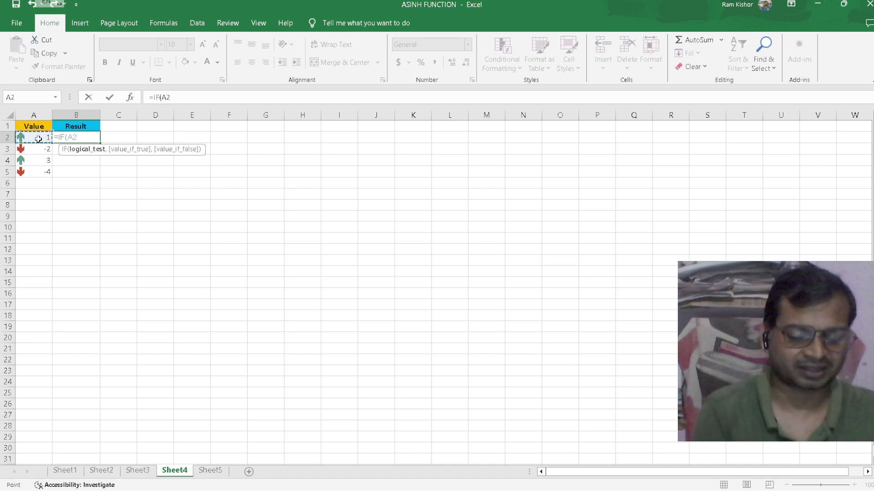
{"action": "type", "text": ">"}
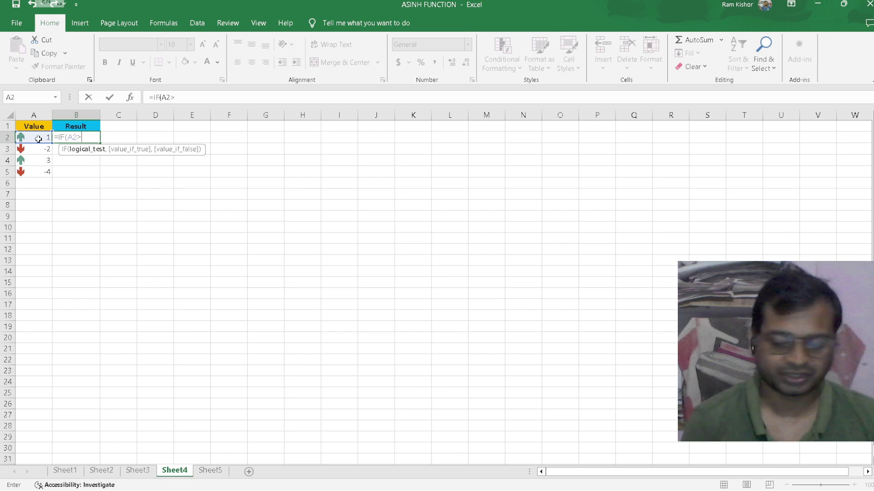
{"action": "type", "text": "0"}
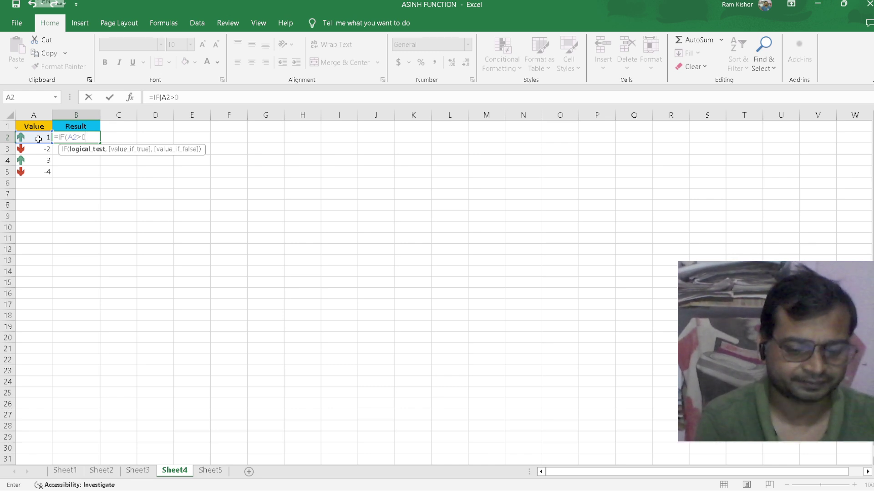
{"action": "type", "text": ","}
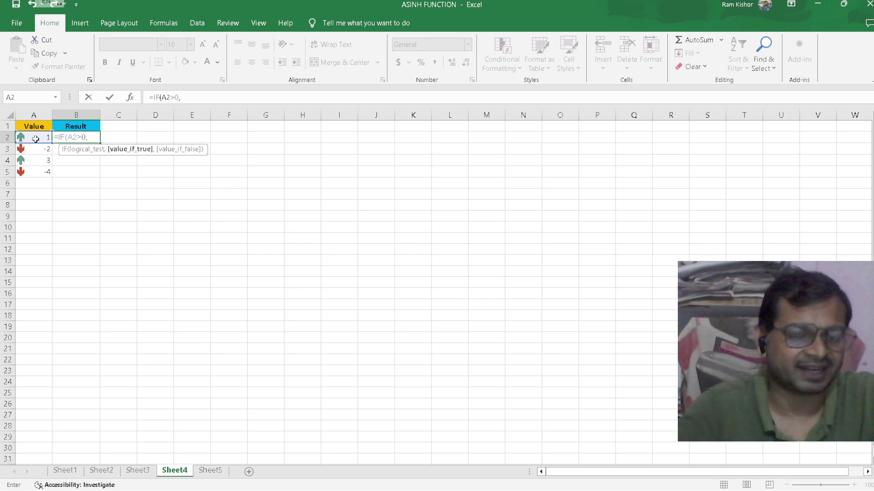
{"action": "type", "text": "asi"}
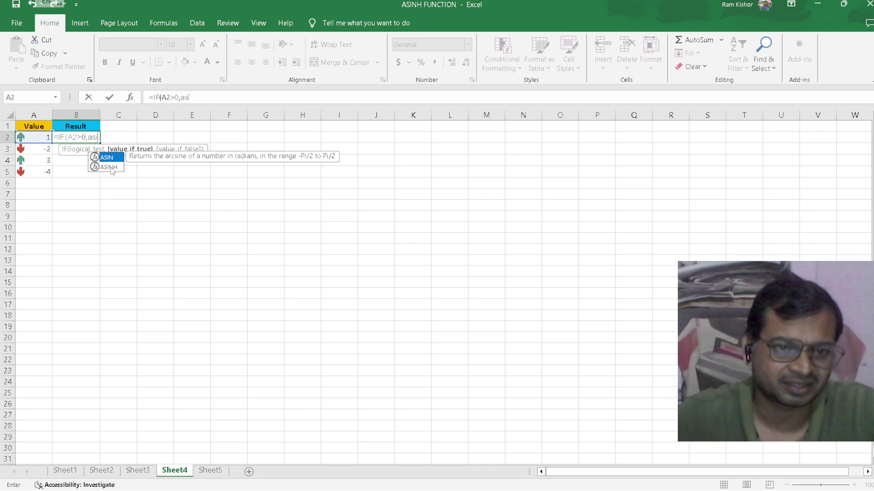
{"action": "double_click", "coordinate": [111, 167]}
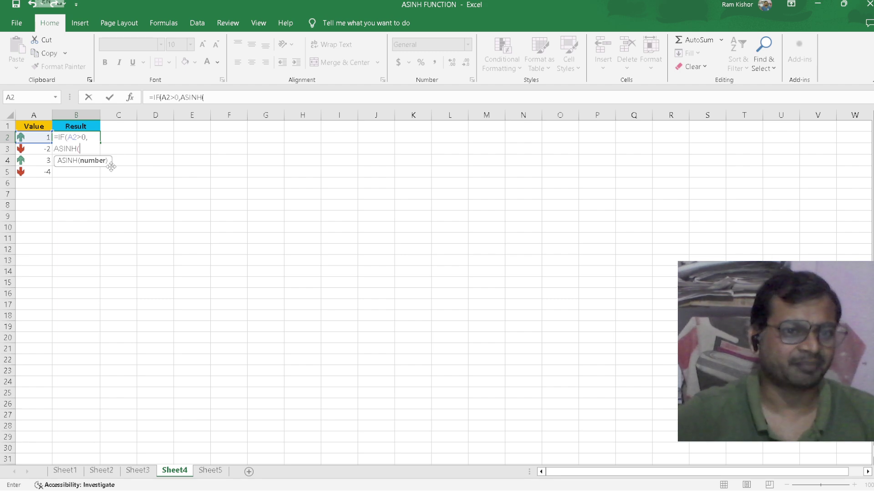
{"action": "left_click", "coordinate": [38, 137]}
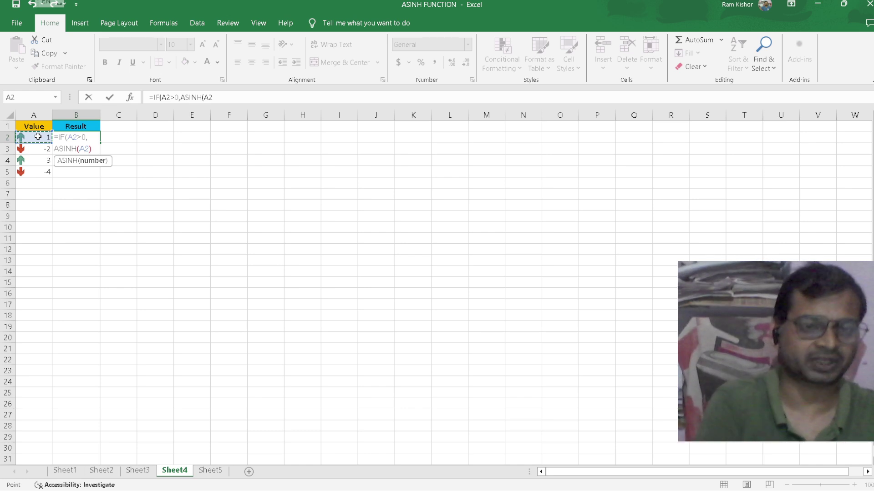
- Complete B2's formula with "Negative" as the false result
{"action": "type", "text": ")"}
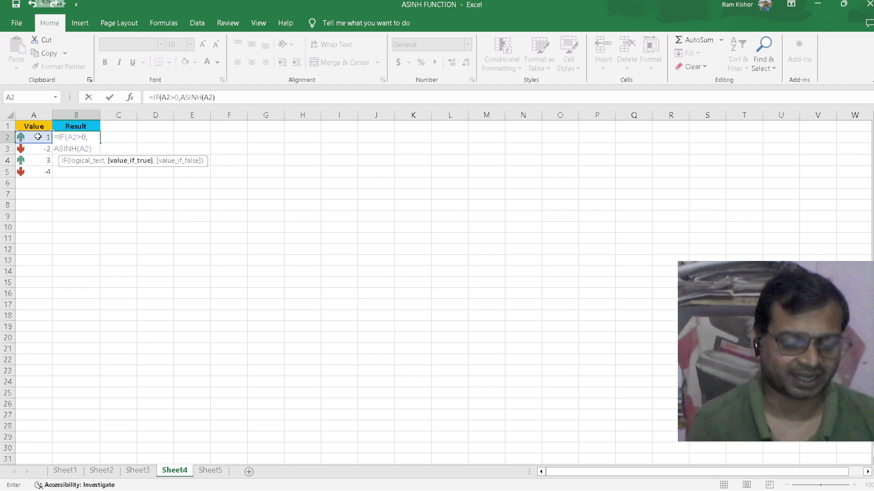
{"action": "type", "text": ","}
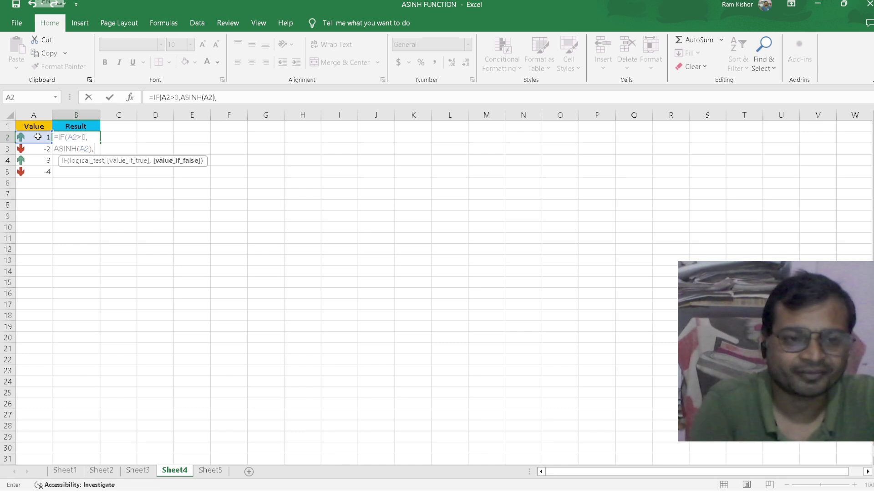
{"action": "type", "text": "\""}
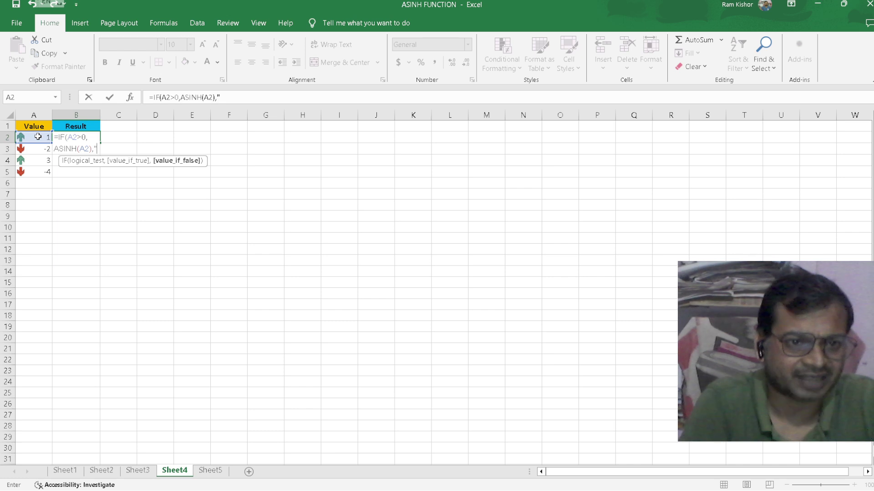
{"action": "type", "text": "N"}
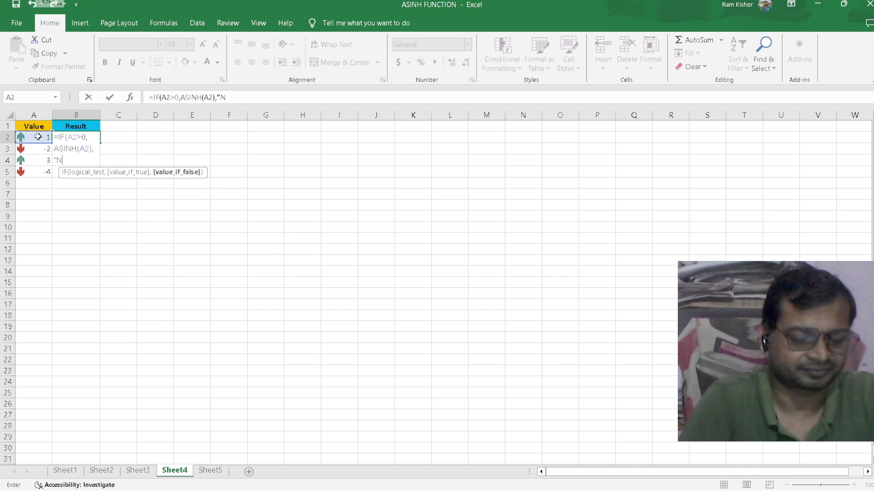
{"action": "type", "text": "ega"}
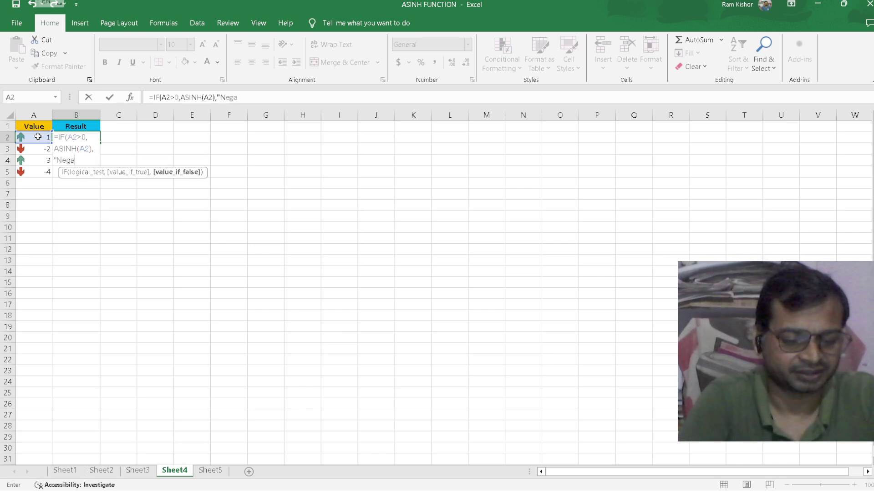
{"action": "type", "text": "tive"}
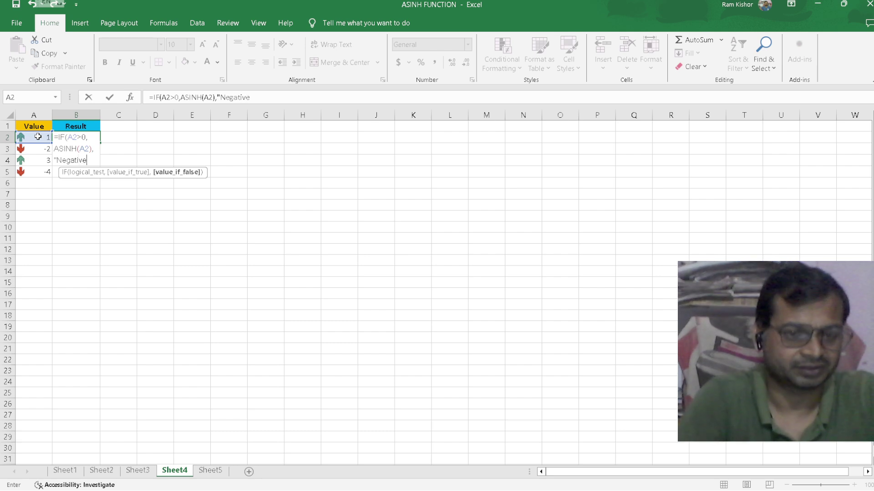
{"action": "type", "text": "\""}
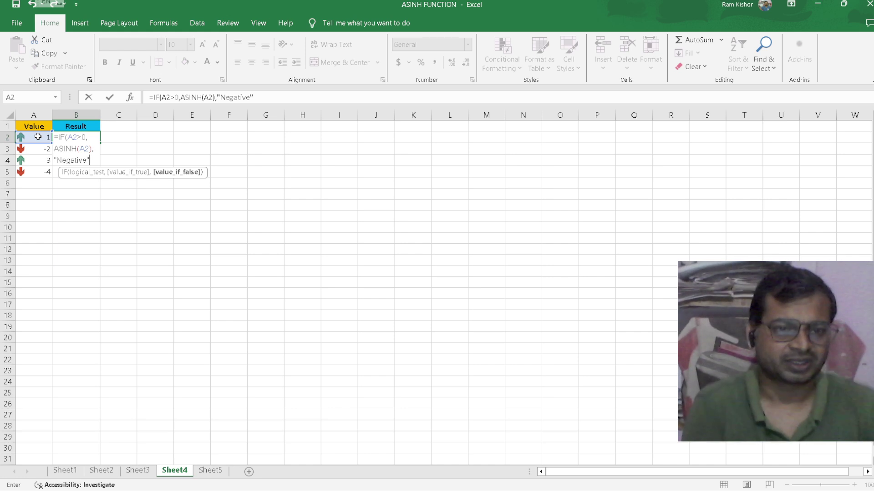
{"action": "type", "text": ")"}
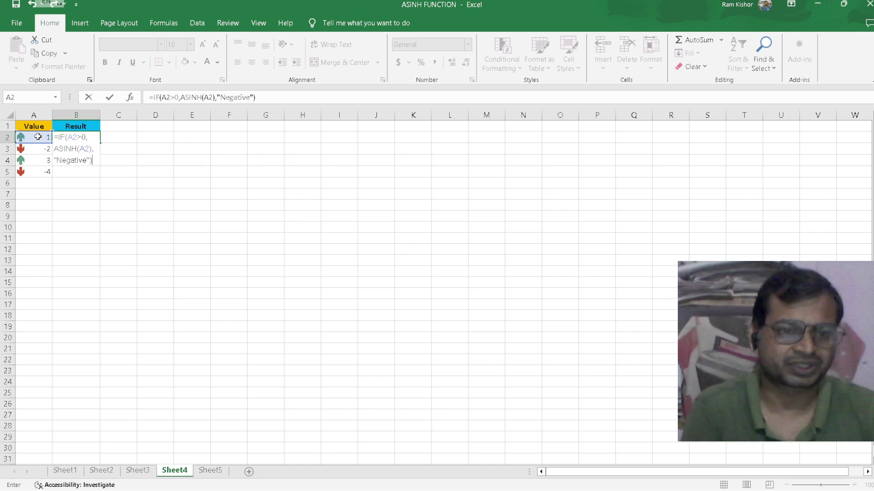
{"action": "key", "text": "Return"}
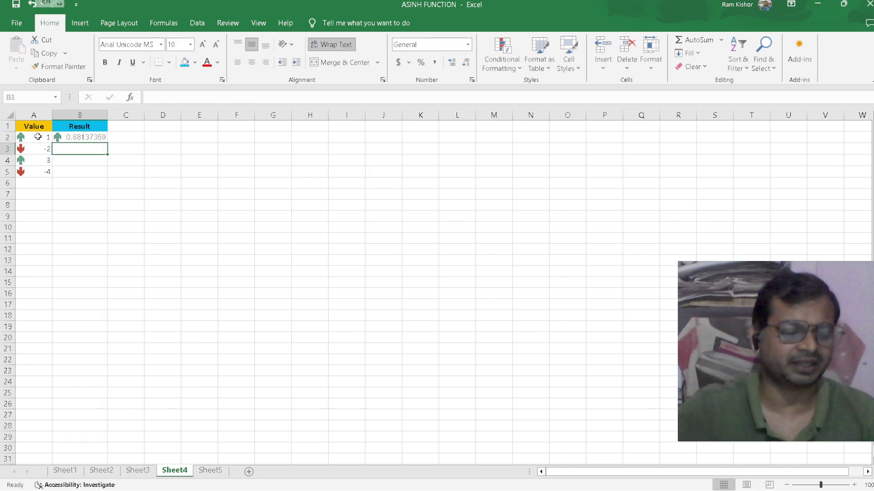
- Fill the B2 formula down to B5, giving 0.88137359, Negative, 1.81844646, Negative
{"action": "left_click", "coordinate": [83, 137]}
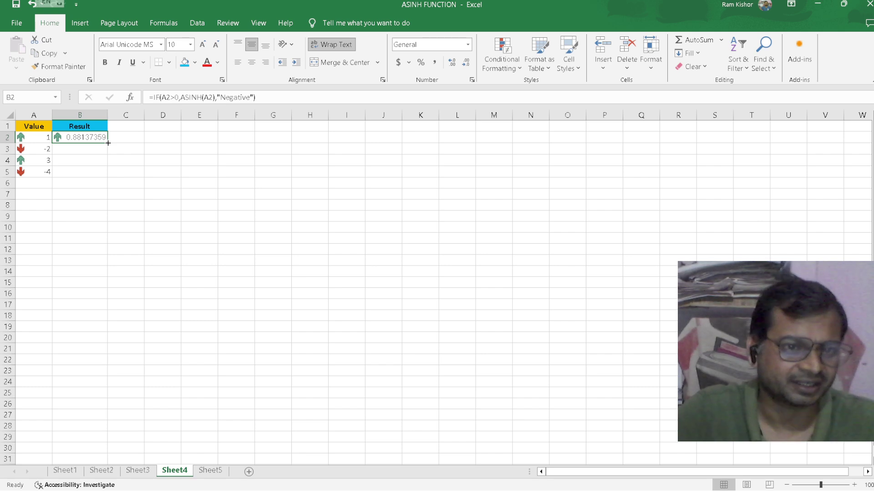
{"action": "left_click_drag", "start_coordinate": [108, 143], "coordinate": [109, 177]}
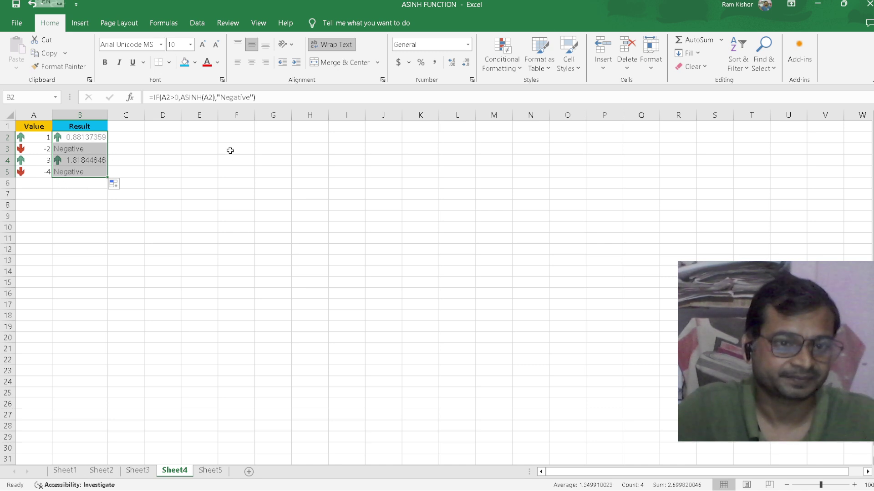
{"action": "left_click", "coordinate": [253, 162]}
- In C2, write the start of =IF(A2>0,ASINH(A2), with the condition and true branch
{"action": "left_click", "coordinate": [125, 138]}
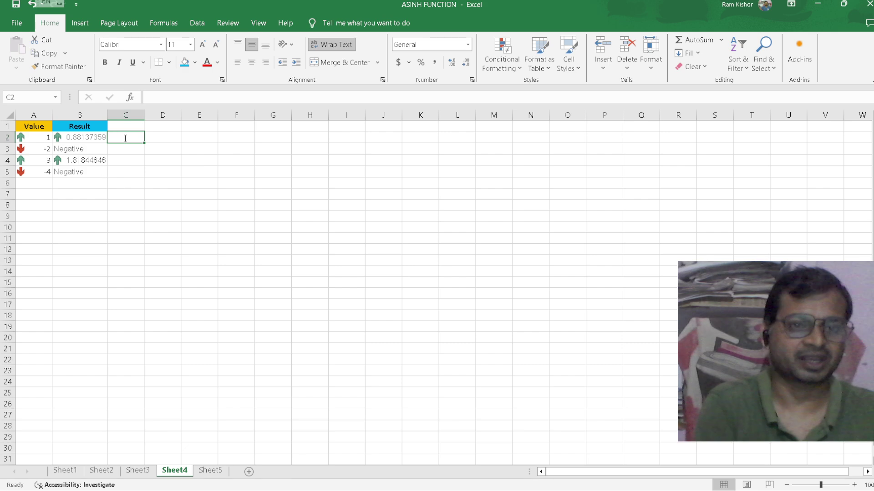
{"action": "type", "text": "="}
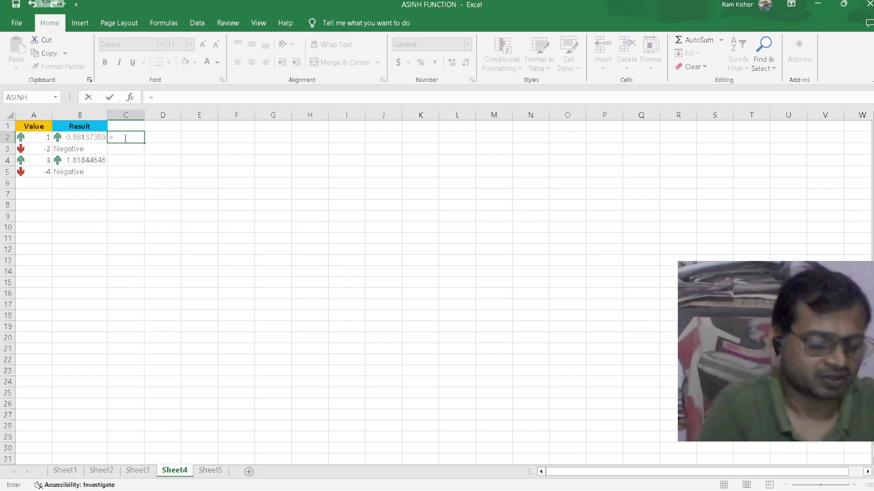
{"action": "type", "text": "i"}
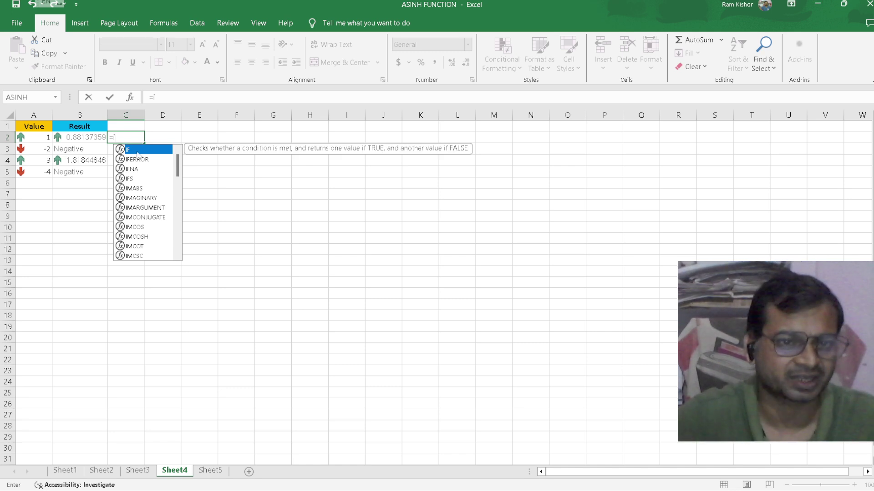
{"action": "key", "text": "Tab"}
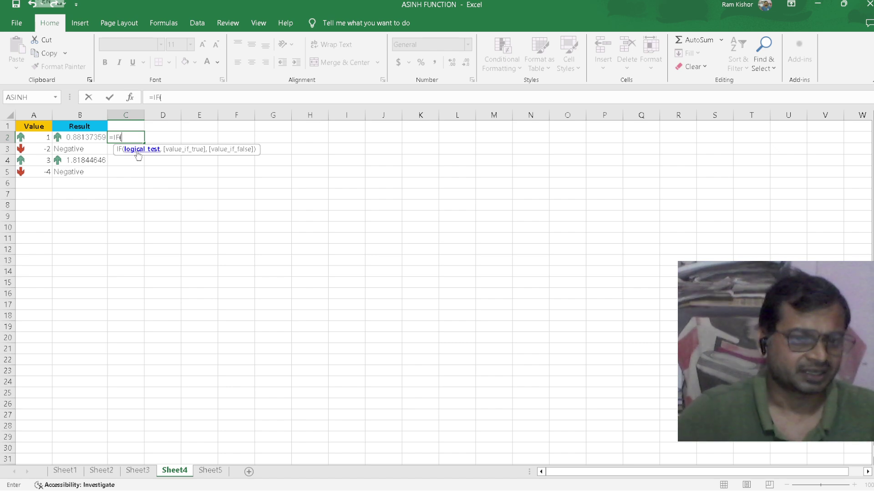
{"action": "left_click", "coordinate": [42, 138]}
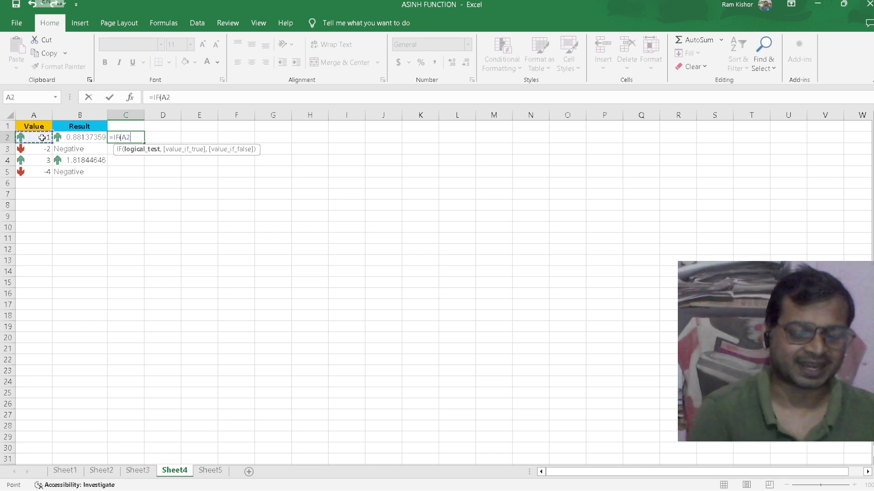
{"action": "type", "text": ">"}
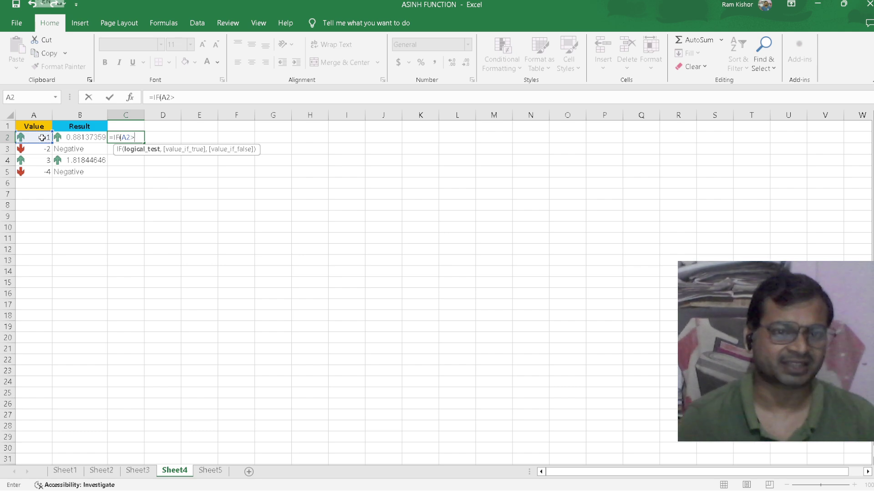
{"action": "type", "text": "0"}
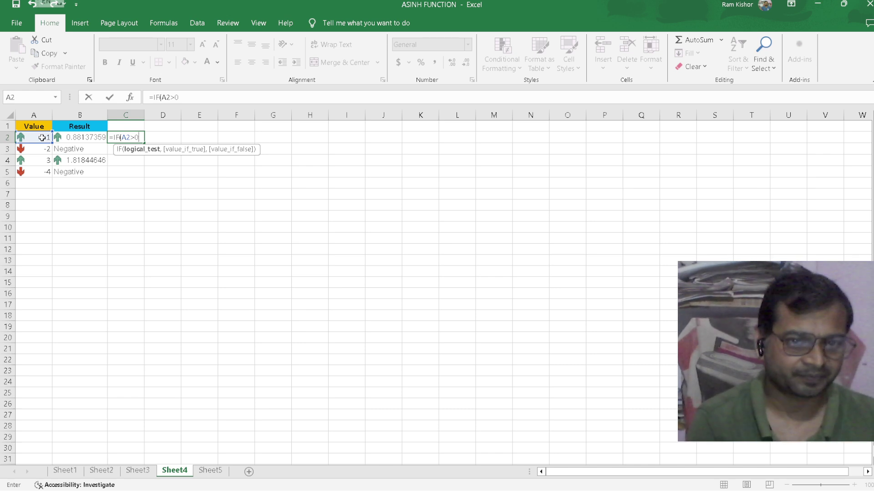
{"action": "type", "text": ","}
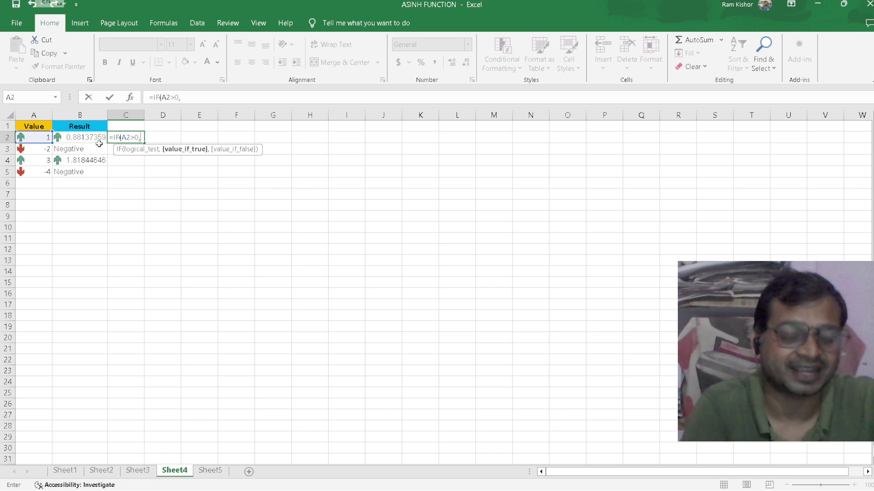
{"action": "type", "text": "asin"}
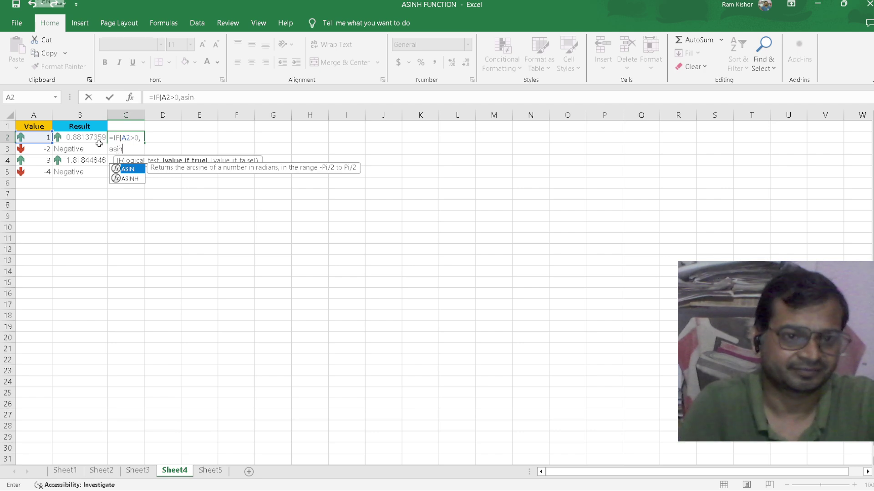
{"action": "double_click", "coordinate": [130, 179]}
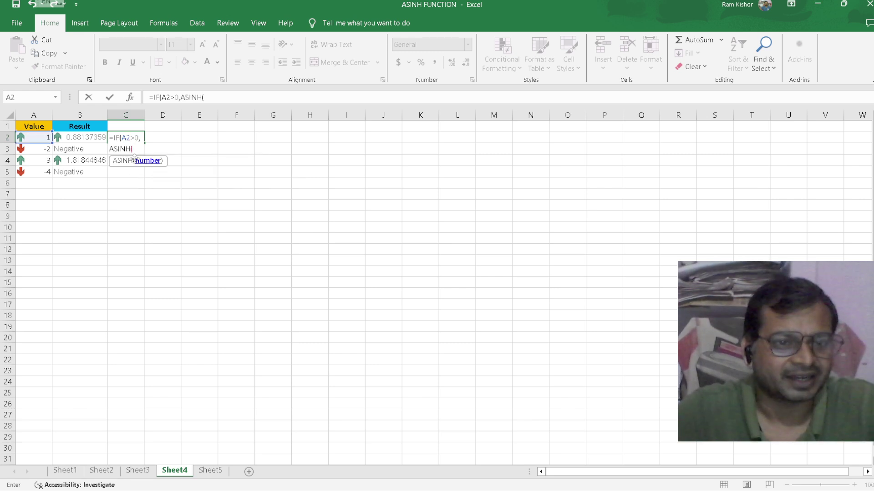
{"action": "left_click", "coordinate": [40, 138]}
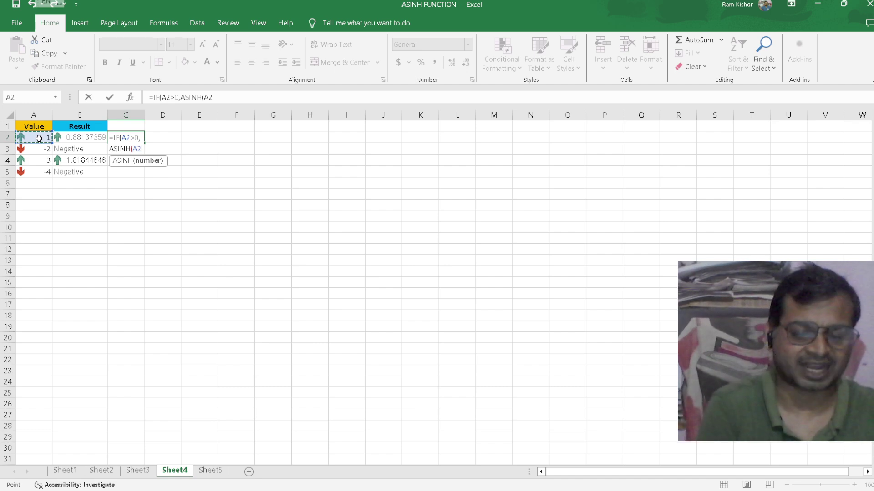
{"action": "type", "text": ")"}
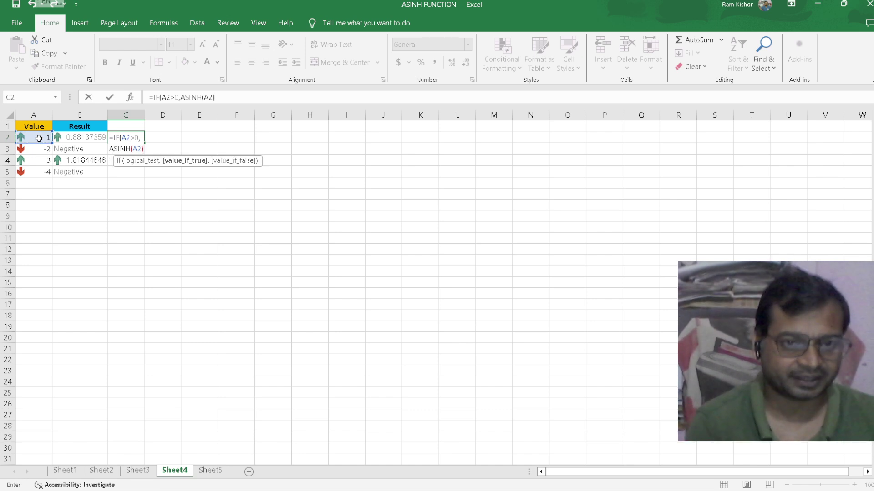
{"action": "type", "text": ","}
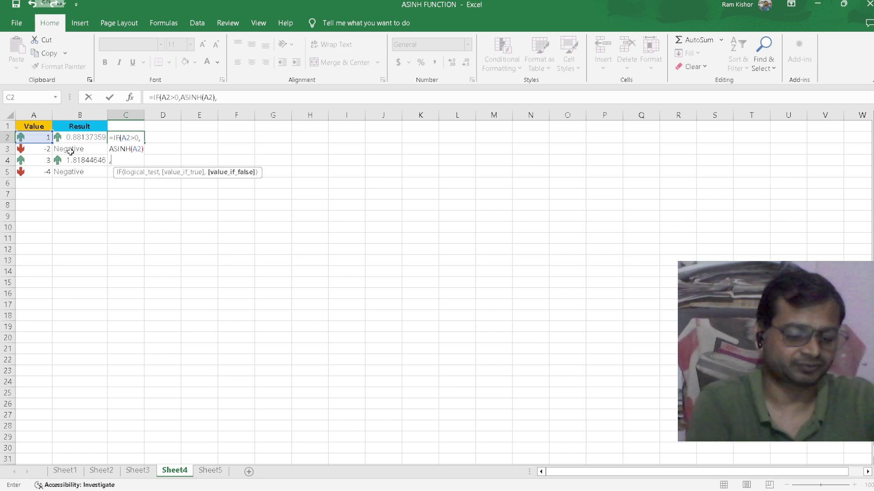
- Add ABS(A2) as C2's false result and commit it, returning 0.88137359
{"action": "type", "text": "b"}
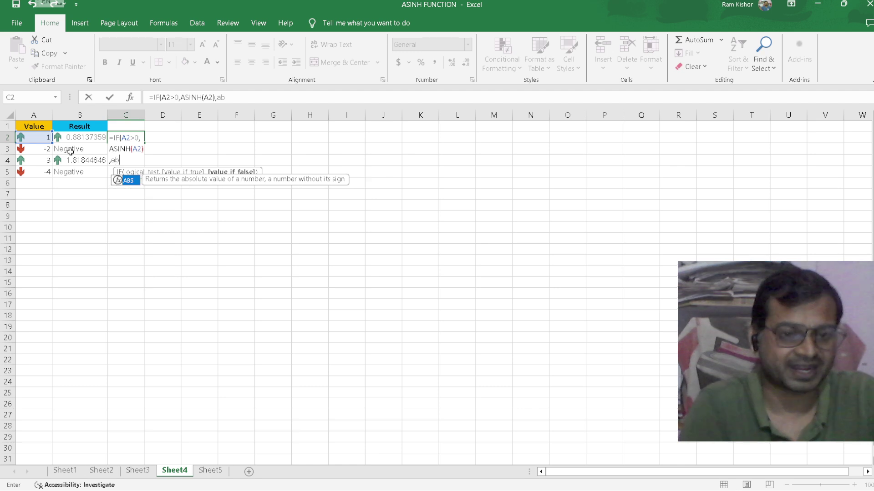
{"action": "double_click", "coordinate": [130, 181]}
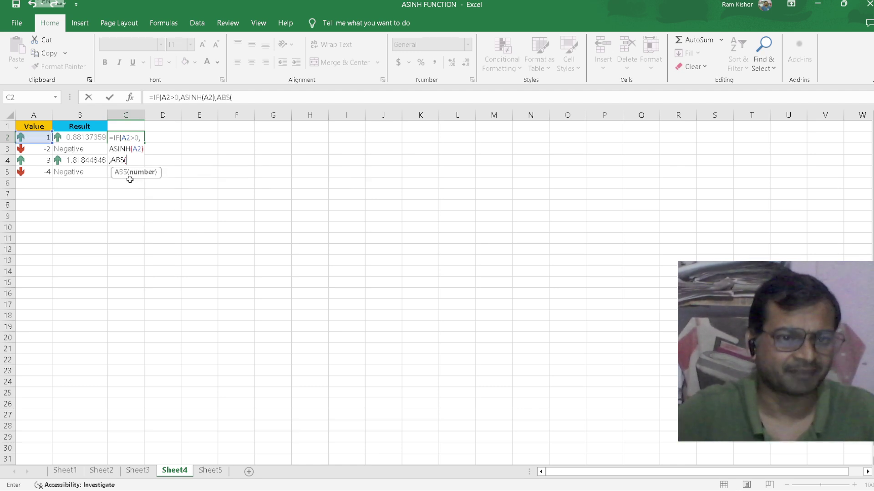
{"action": "left_click", "coordinate": [40, 137]}
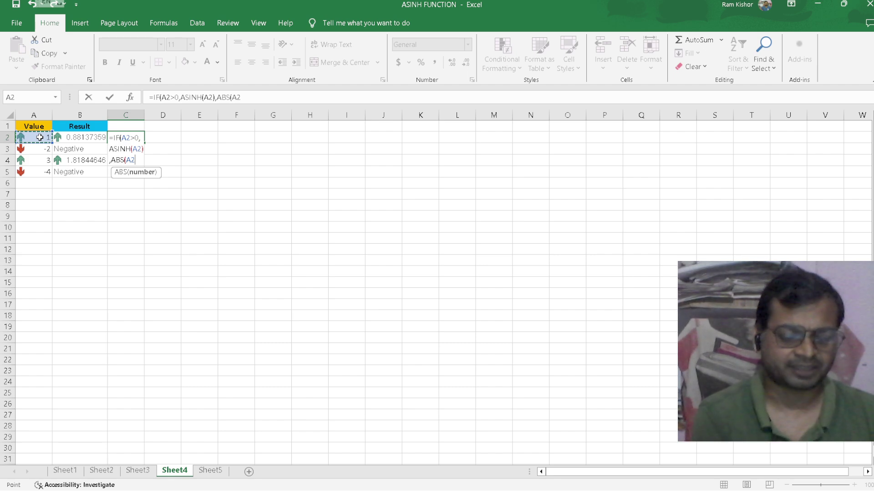
{"action": "type", "text": ")"}
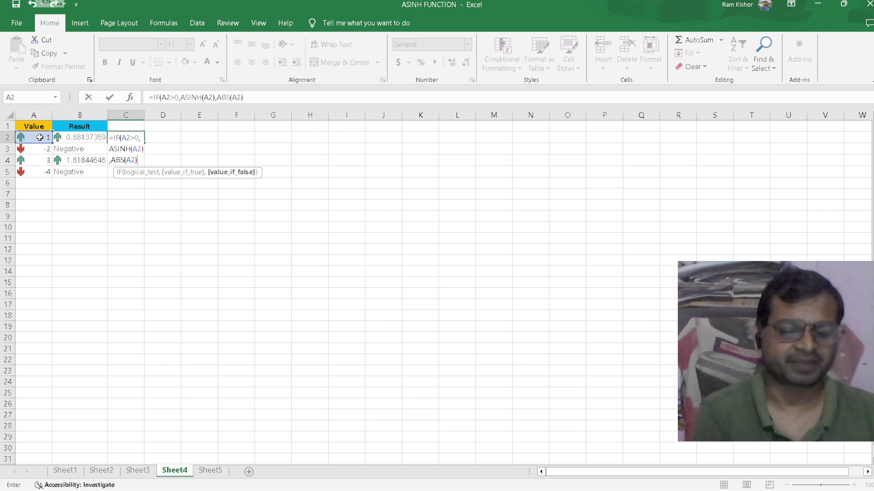
{"action": "type", "text": ")"}
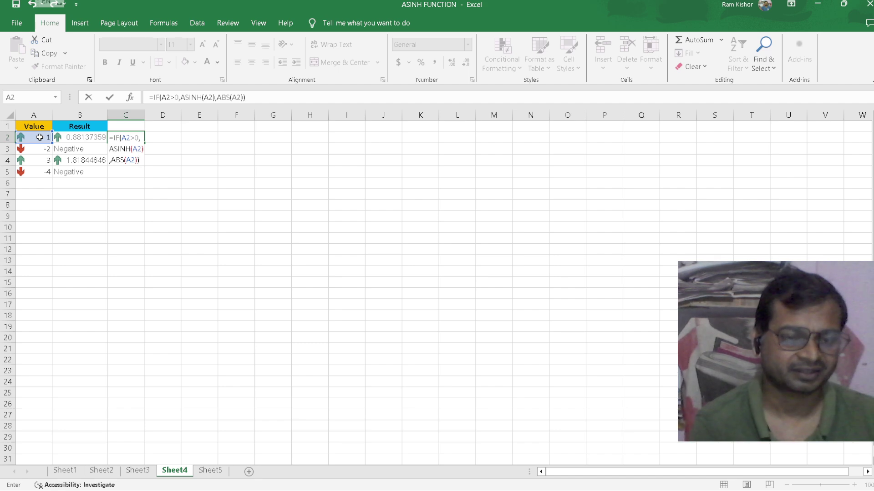
{"action": "key", "text": "Return"}
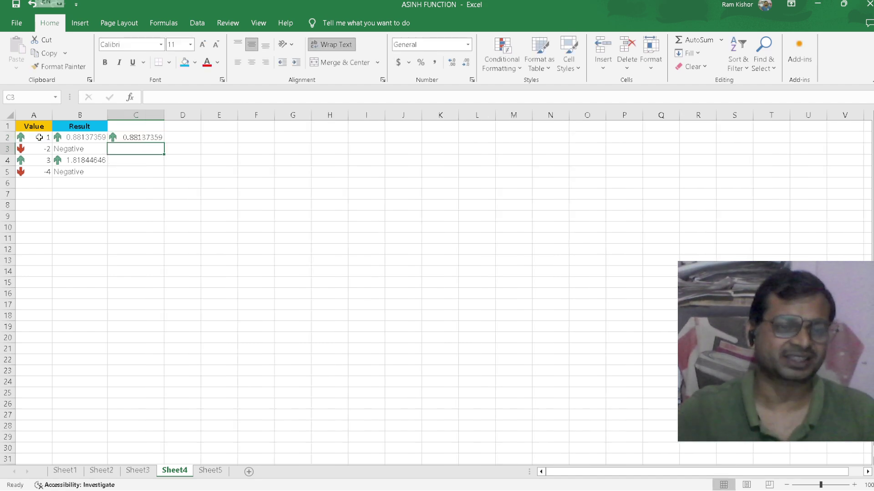
- Fill Sheet4's C2 formula down to C5 (0.88137359, 2, 1.81844646, 4), then switch to Sheet5
{"action": "left_click", "coordinate": [137, 139]}
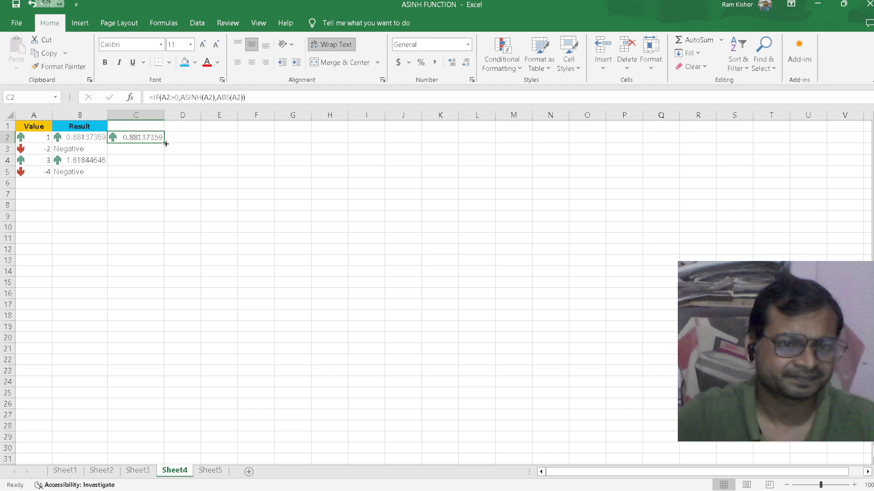
{"action": "double_click", "coordinate": [166, 143]}
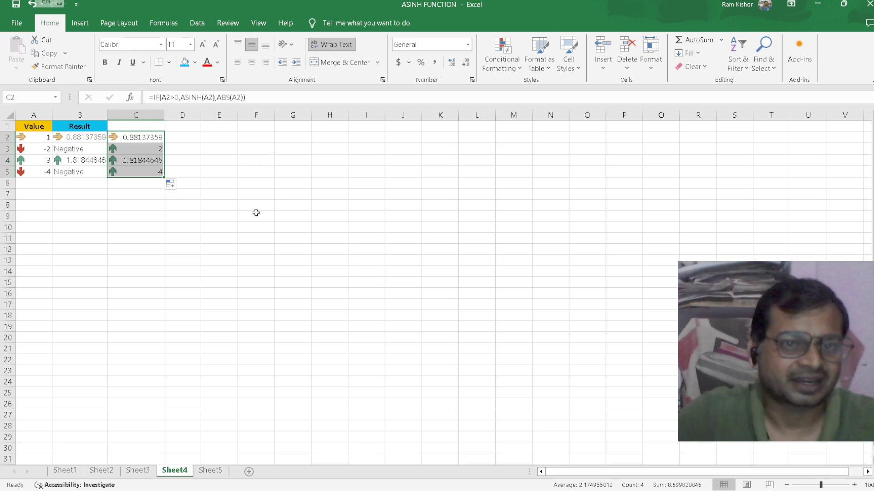
{"action": "left_click", "coordinate": [269, 241]}
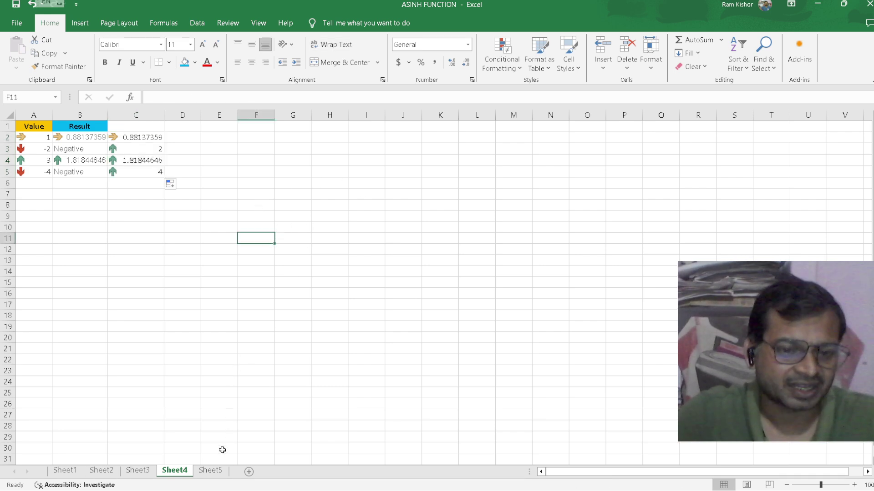
{"action": "left_click", "coordinate": [212, 471]}
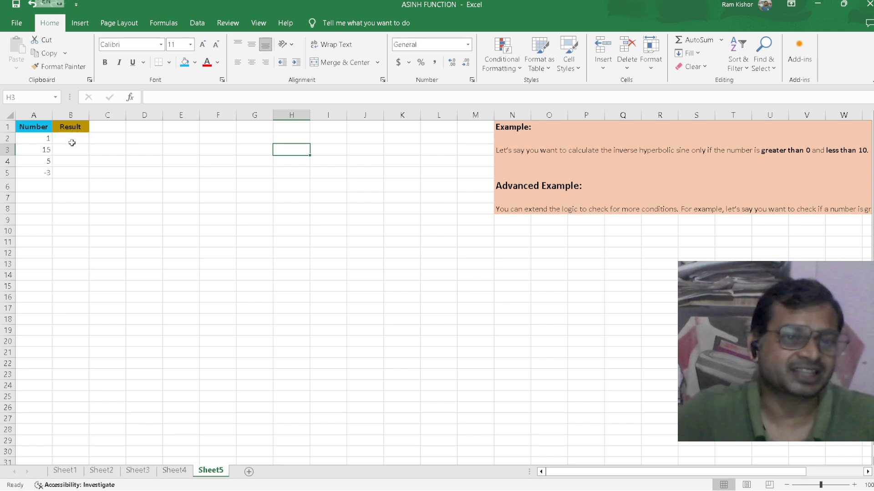
- Begin an IF formula with =i in Sheet5's Result cell B2
{"action": "left_click", "coordinate": [72, 140]}
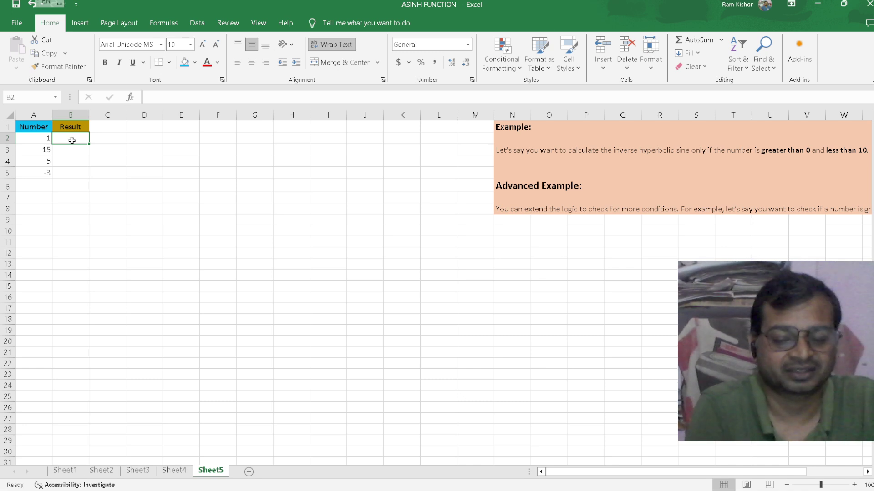
{"action": "type", "text": "="}
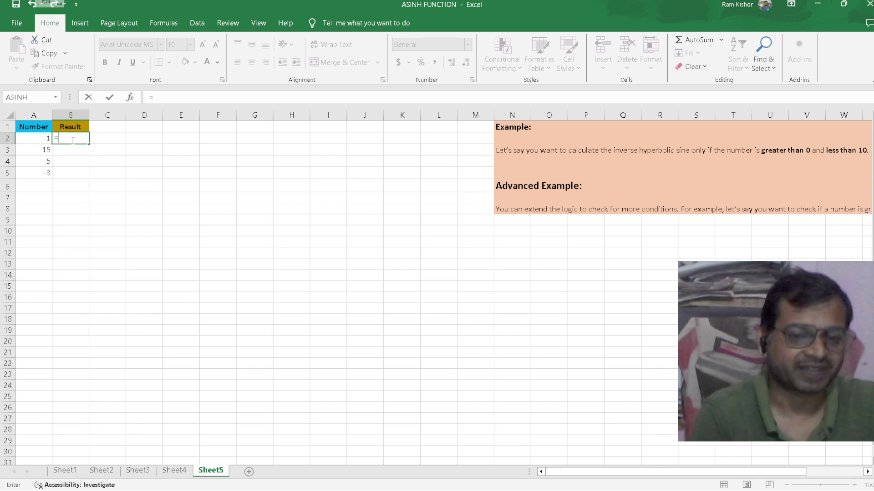
{"action": "type", "text": "i"}
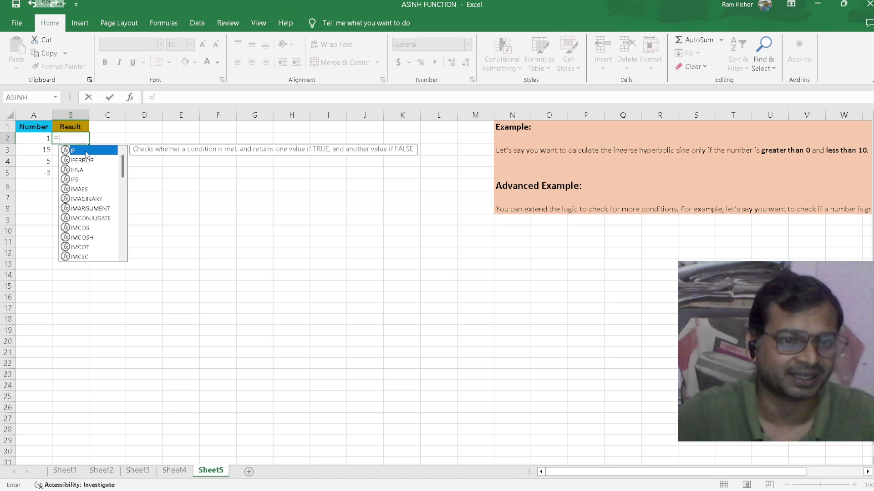
- Build B2's IF(AND(A2>0,A2<10) condition from the IF and AND functions
{"action": "double_click", "coordinate": [87, 151]}
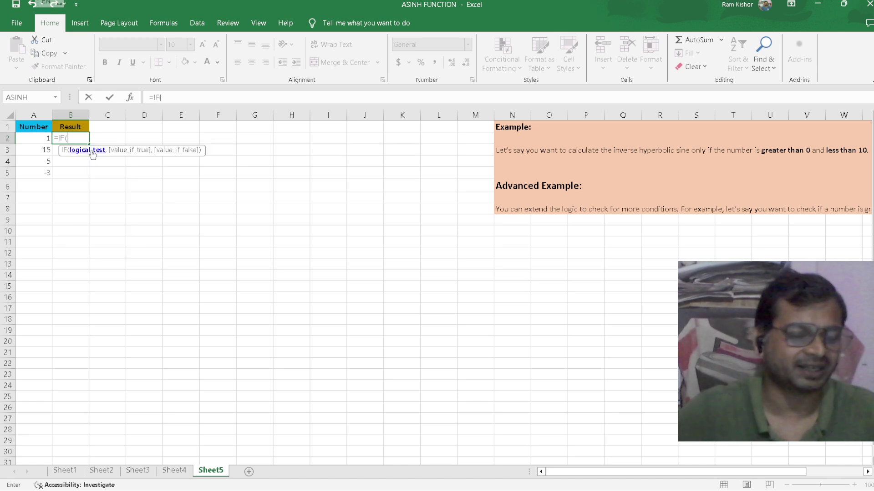
{"action": "type", "text": "a"}
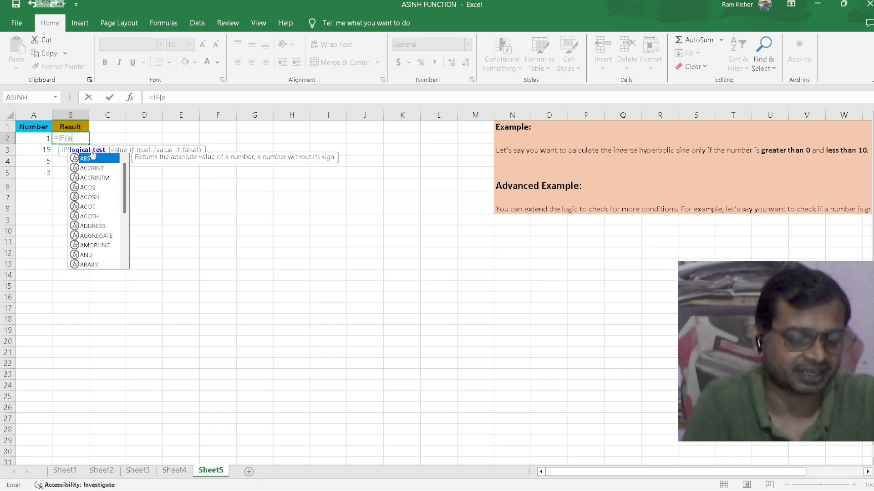
{"action": "type", "text": "n"}
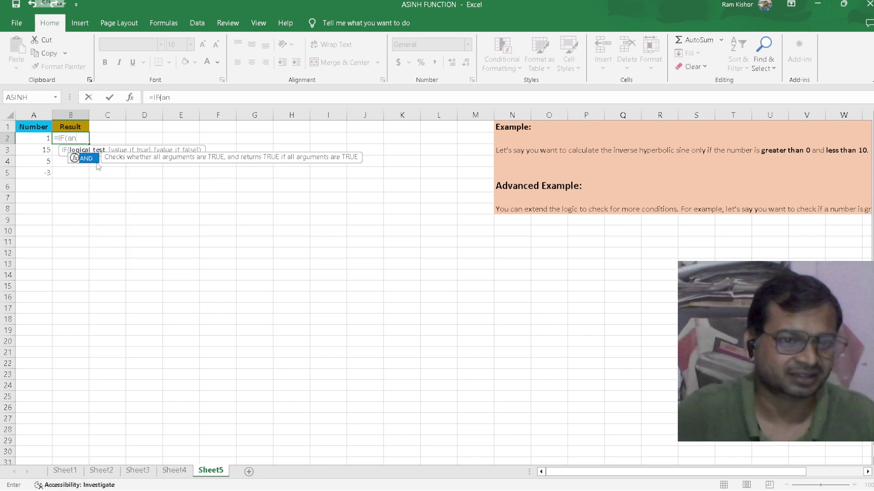
{"action": "double_click", "coordinate": [90, 160]}
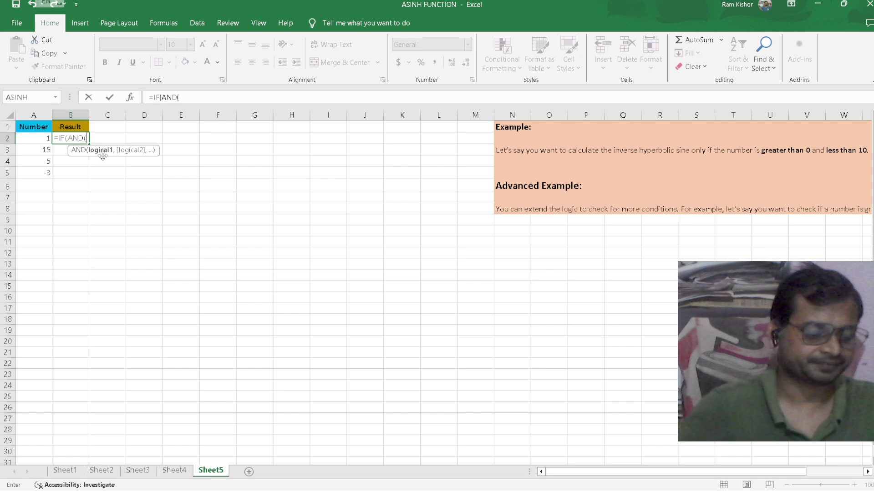
{"action": "left_click", "coordinate": [43, 138]}
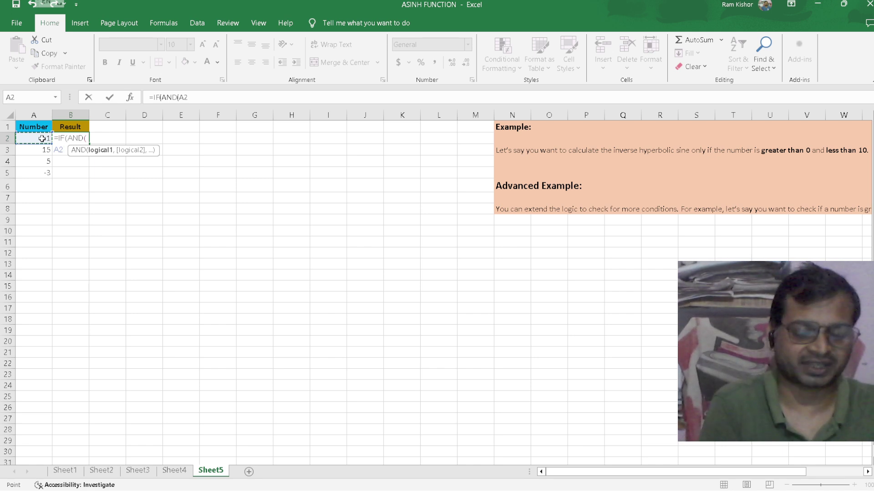
{"action": "type", "text": ">"}
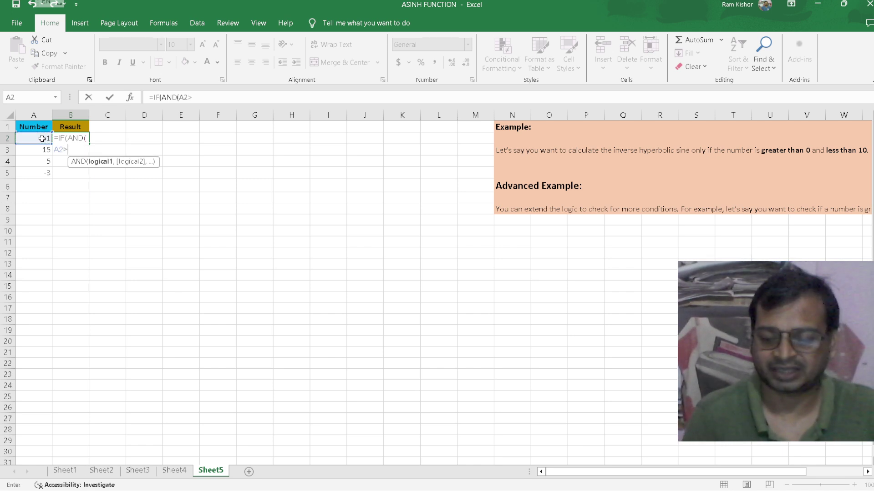
{"action": "type", "text": "0"}
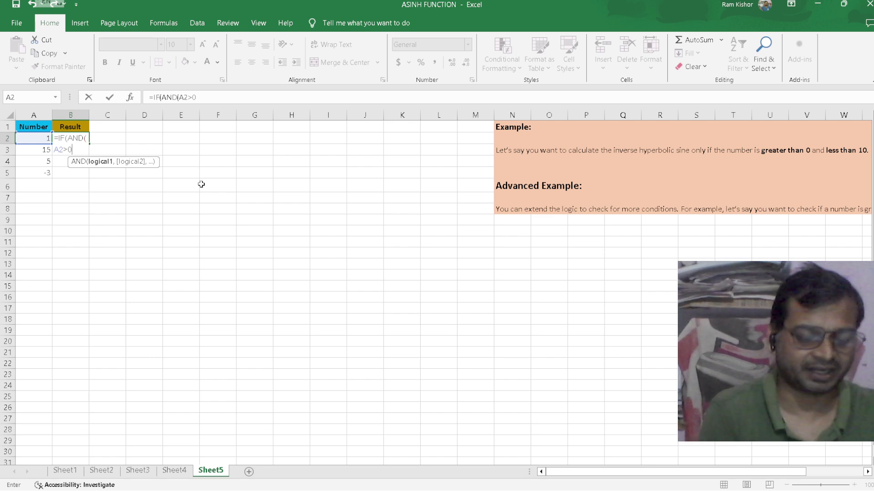
{"action": "type", "text": ","}
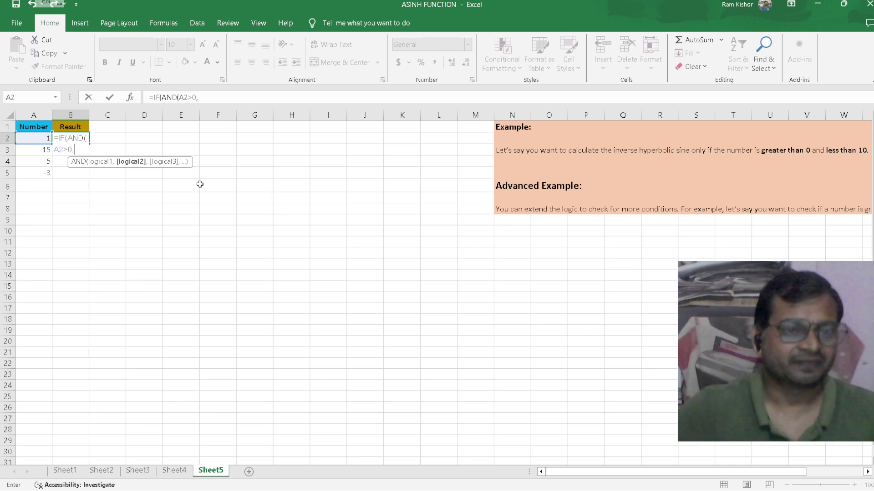
{"action": "left_click", "coordinate": [43, 136]}
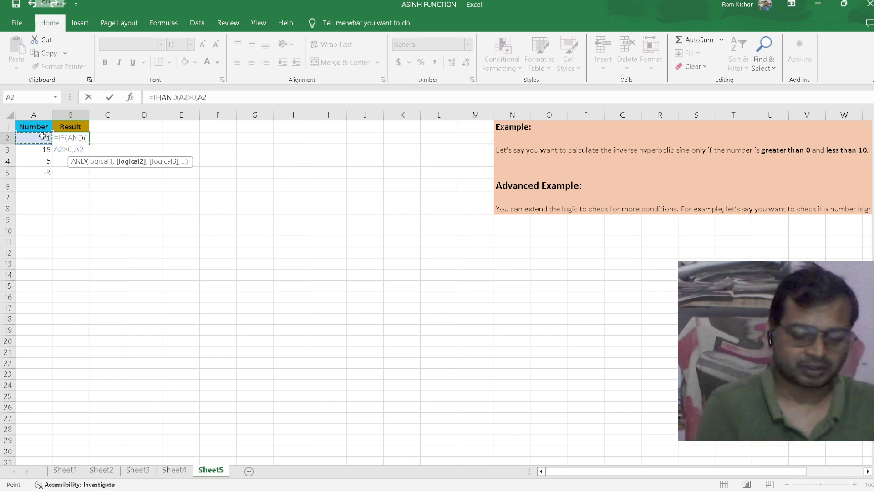
{"action": "type", "text": "<"}
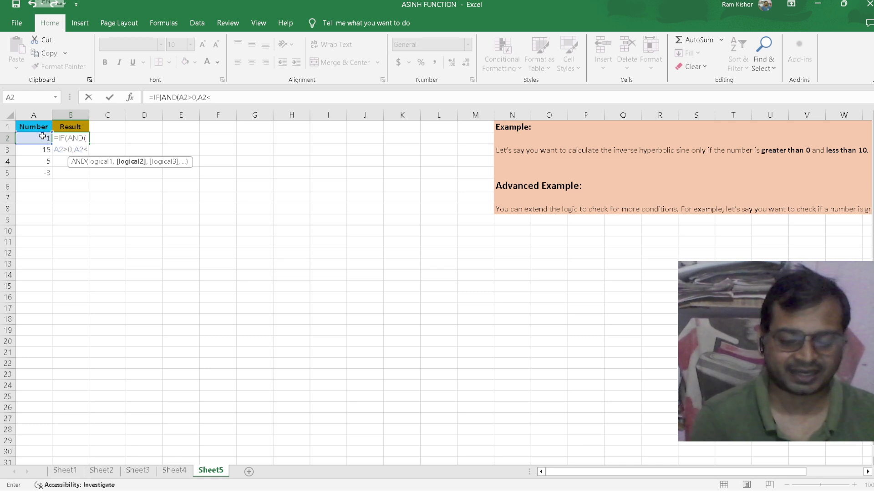
{"action": "type", "text": "10"}
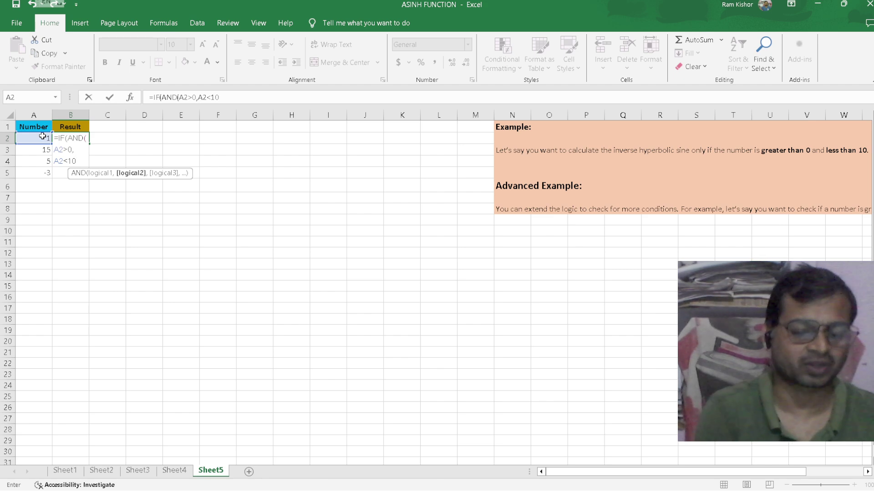
{"action": "type", "text": ")"}
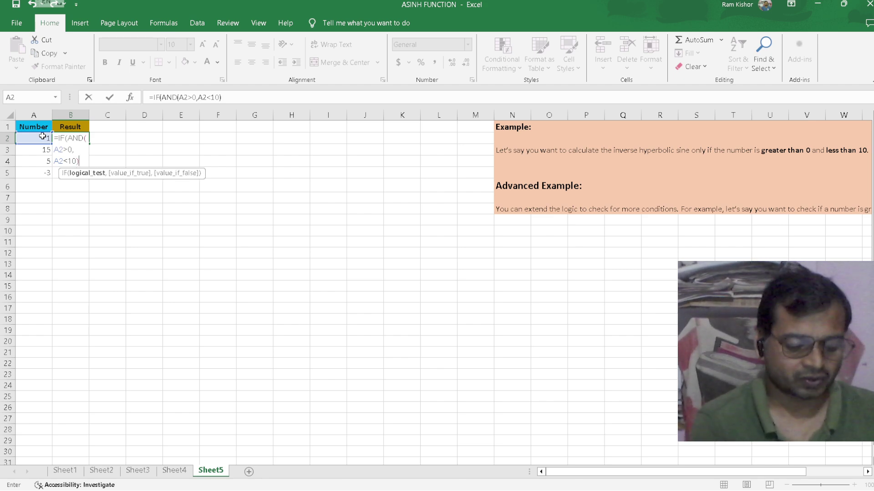
{"action": "type", "text": ","}
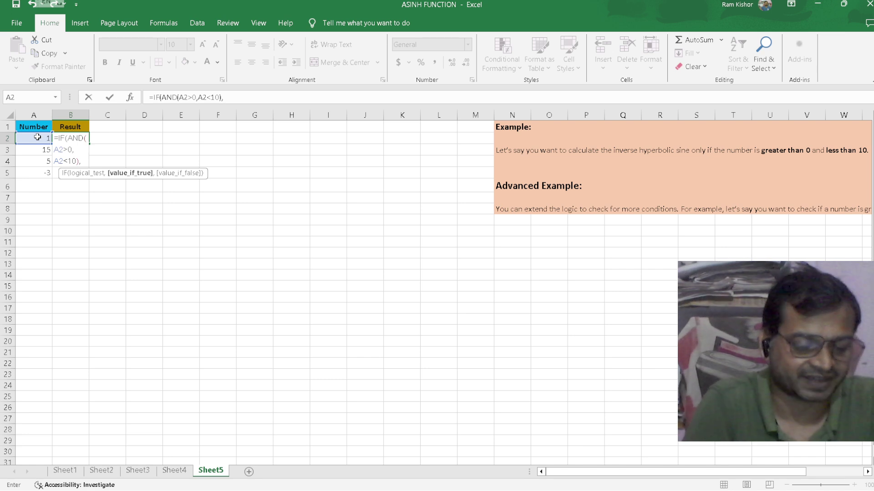
- Finish B2 with ASINH(A2) or "Out of Range", returning 0.88137359
{"action": "type", "text": "asi"}
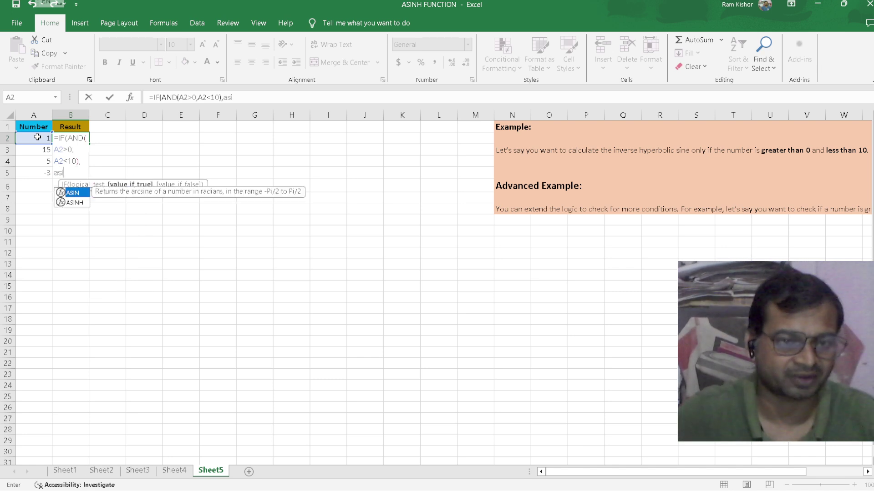
{"action": "double_click", "coordinate": [74, 203]}
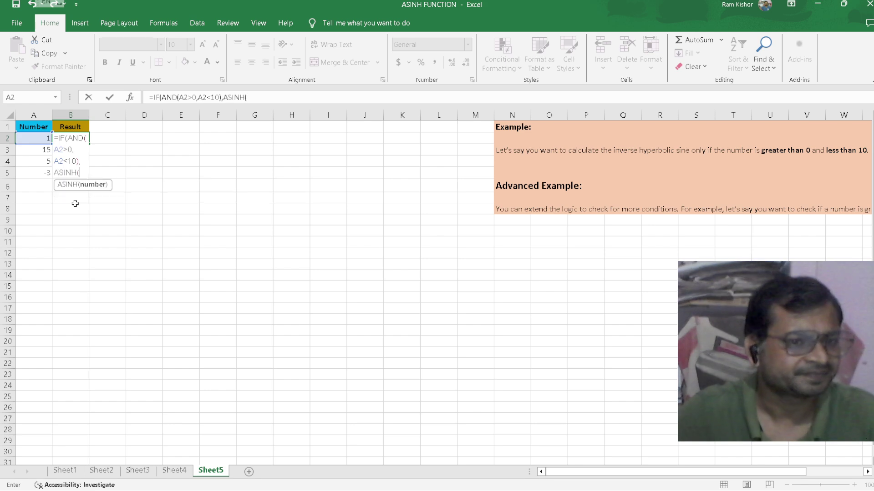
{"action": "left_click", "coordinate": [40, 140]}
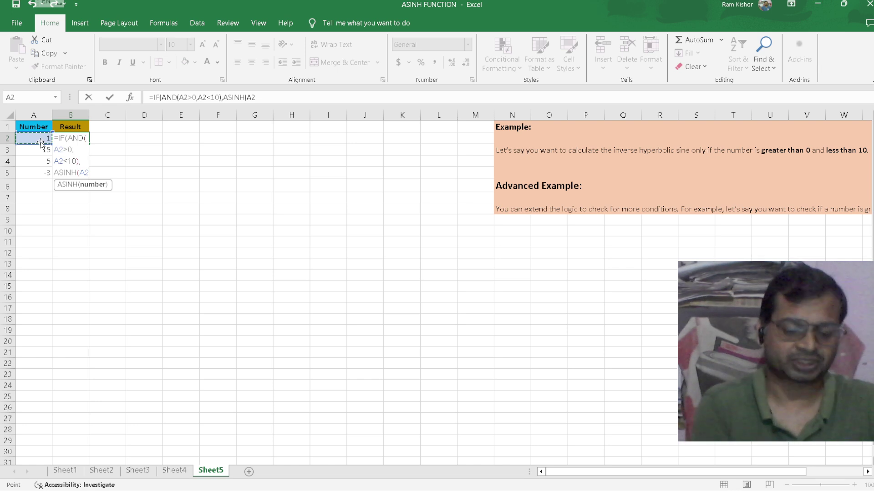
{"action": "type", "text": ")"}
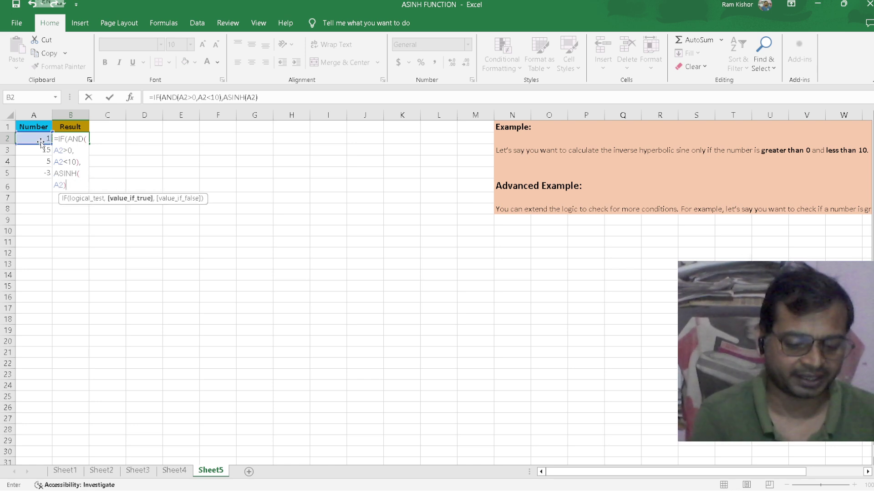
{"action": "type", "text": ","}
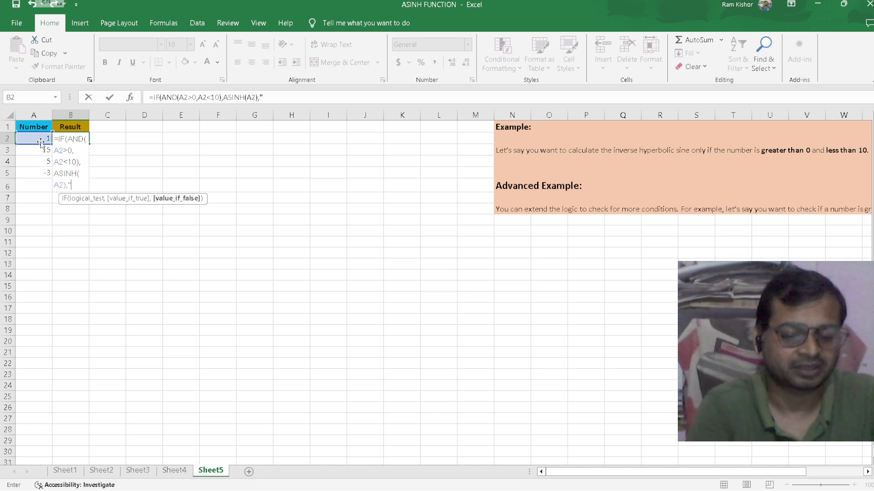
{"action": "type", "text": "Out"}
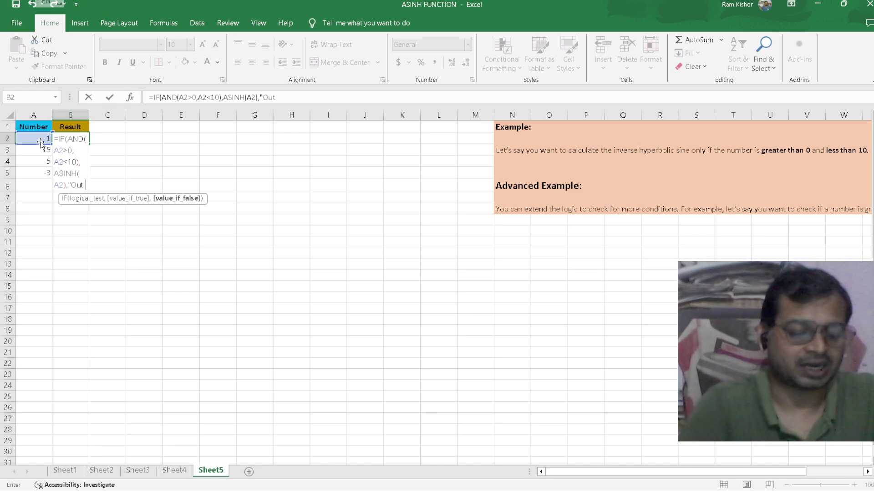
{"action": "type", "text": " of "}
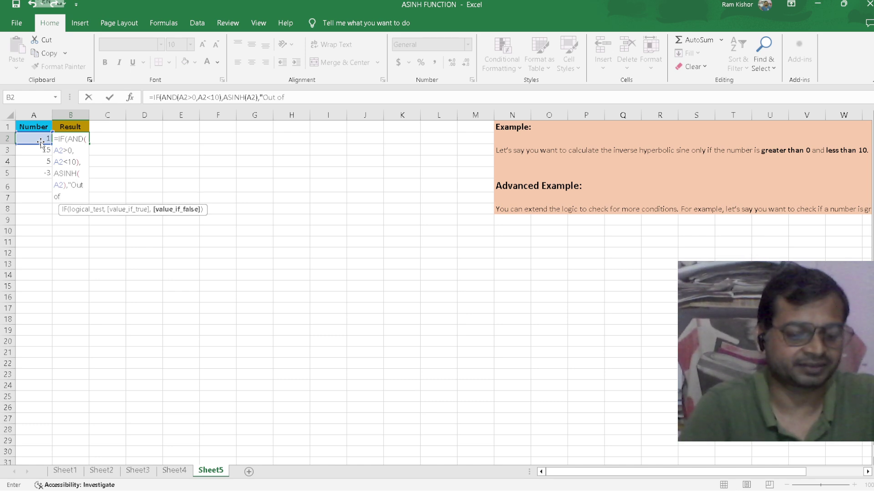
{"action": "type", "text": "Ran"}
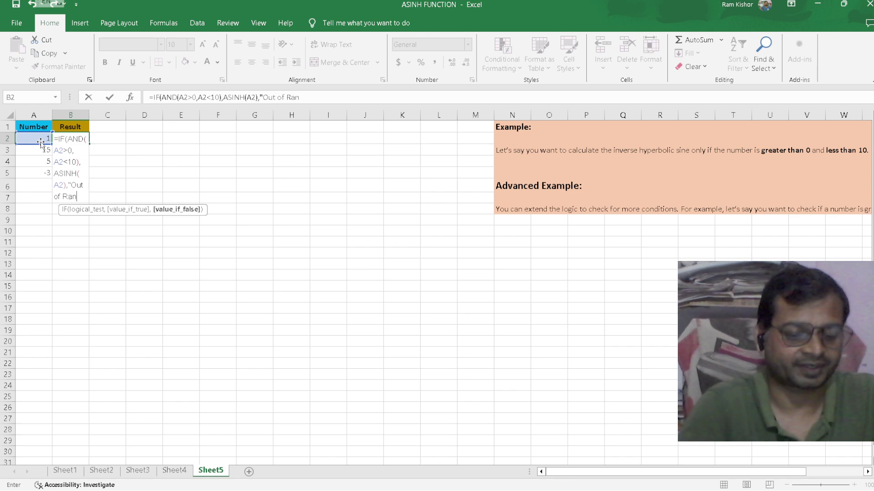
{"action": "type", "text": "ge"}
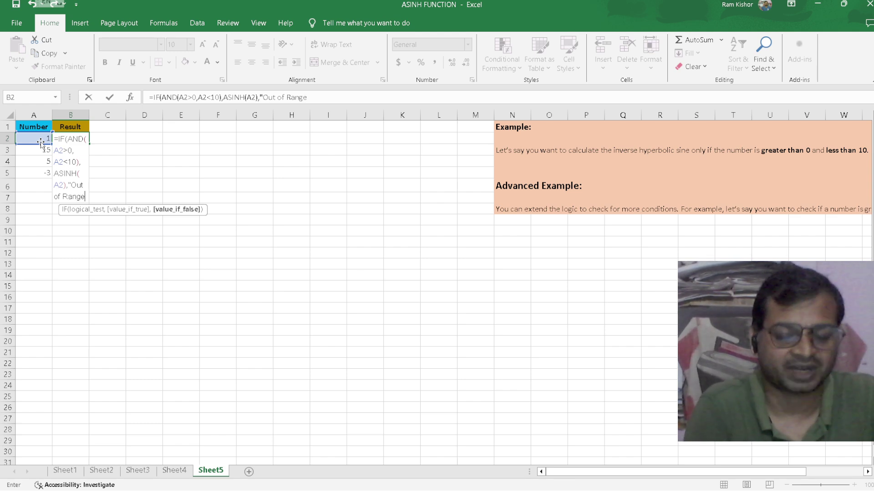
{"action": "type", "text": "\")"}
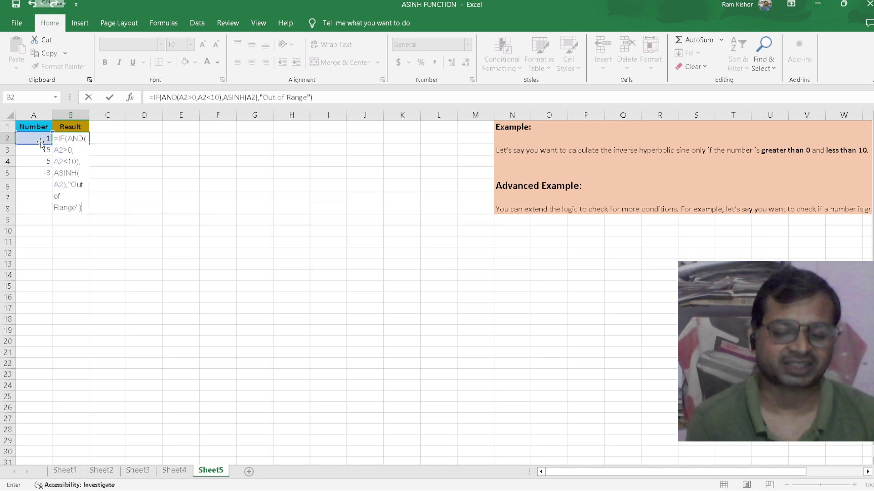
{"action": "key", "text": "Return"}
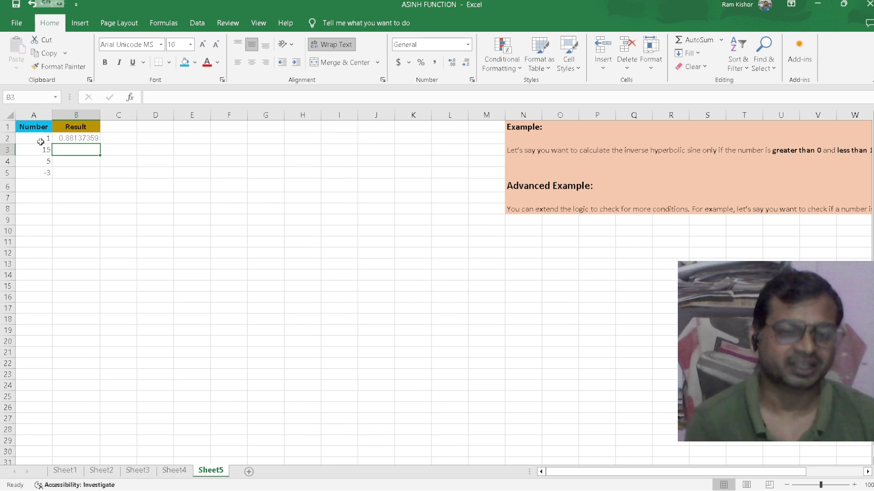
- Fill the B2 formula down to B5 and autofit column B to show its results
{"action": "left_click", "coordinate": [72, 138]}
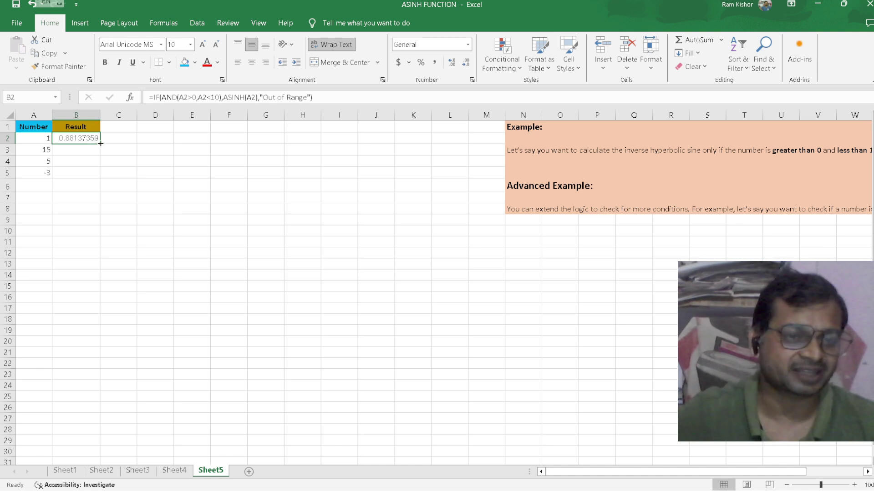
{"action": "double_click", "coordinate": [100, 144]}
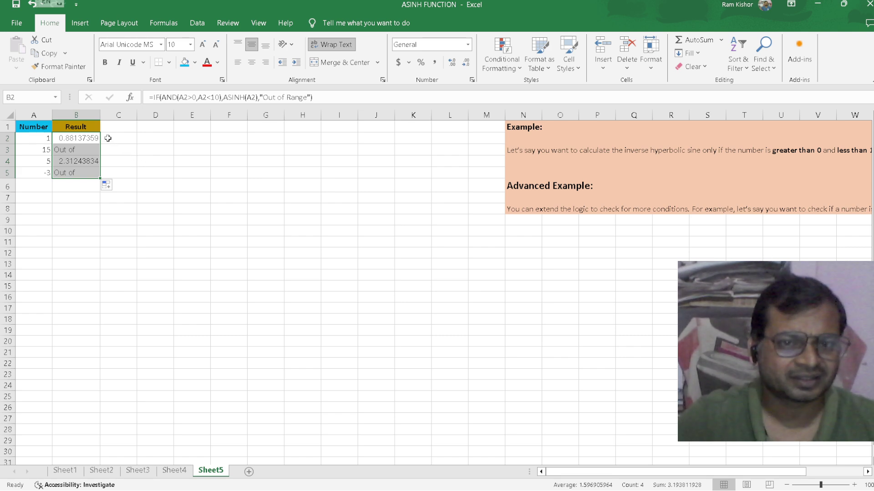
{"action": "left_click", "coordinate": [99, 117]}
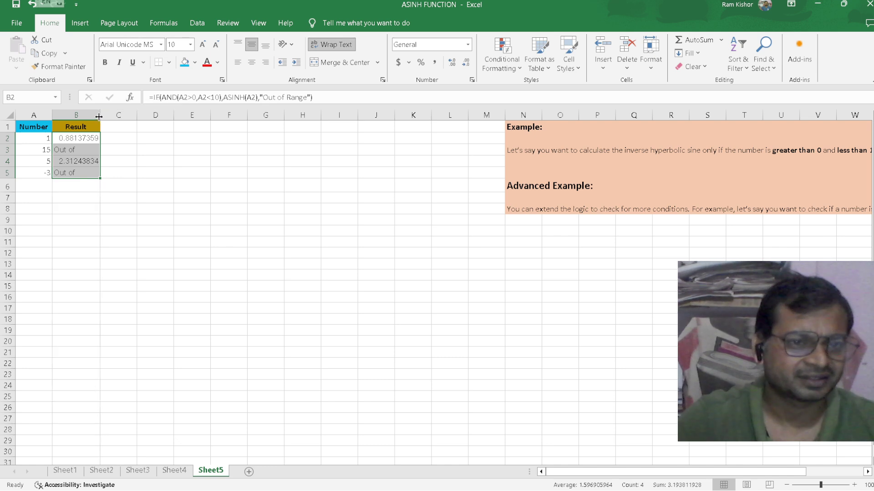
{"action": "double_click", "coordinate": [99, 117]}
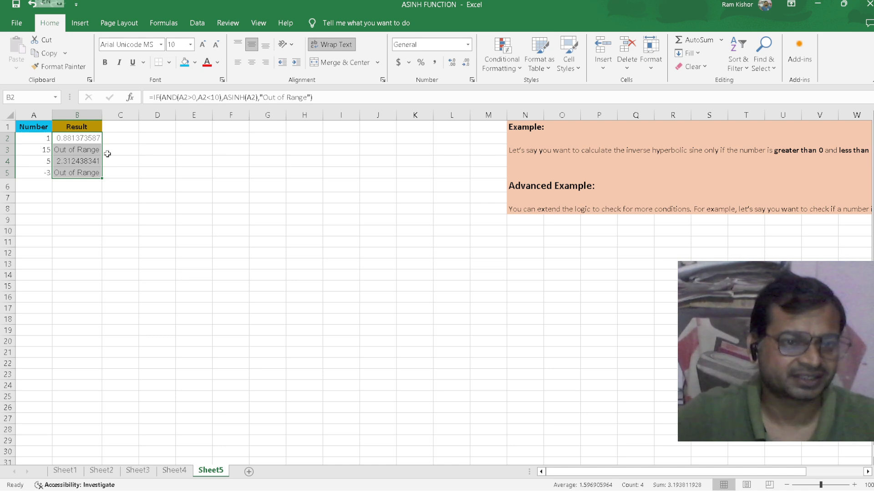
{"action": "left_click", "coordinate": [113, 199]}
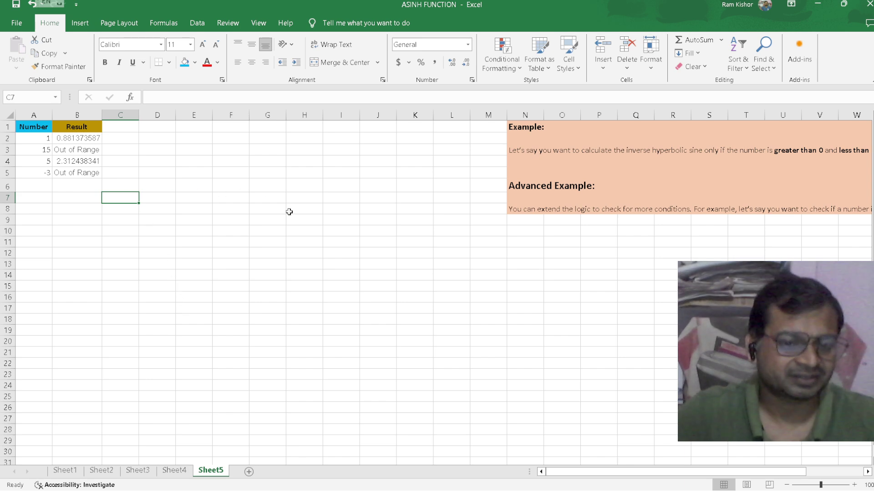
- Start C2's formula as =IF(AND( using the IF and AND functions
{"action": "left_click", "coordinate": [120, 140]}
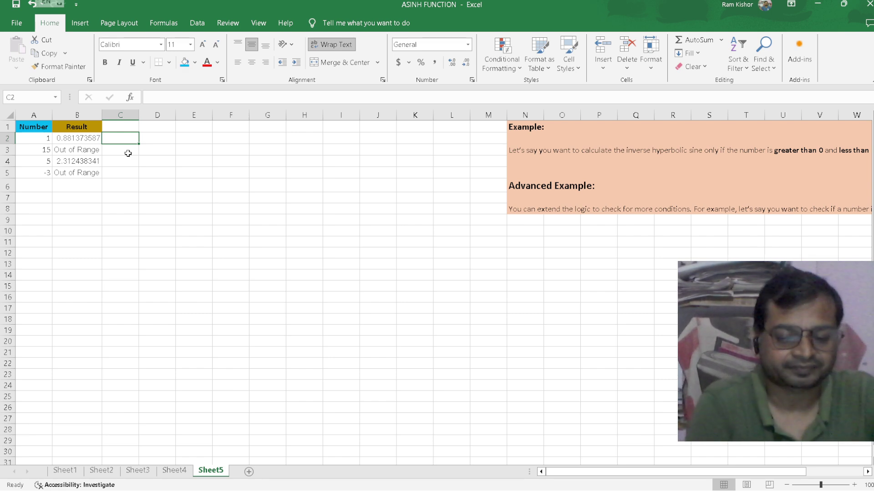
{"action": "type", "text": "="}
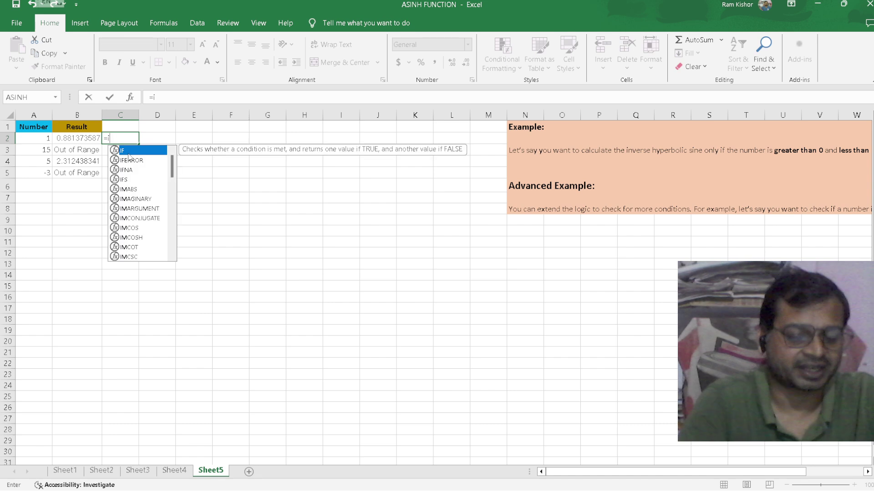
{"action": "type", "text": "i"}
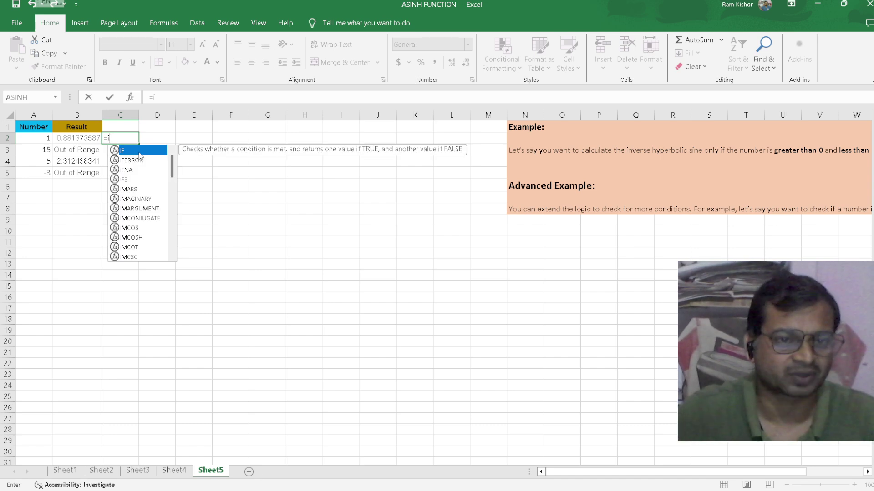
{"action": "double_click", "coordinate": [140, 152]}
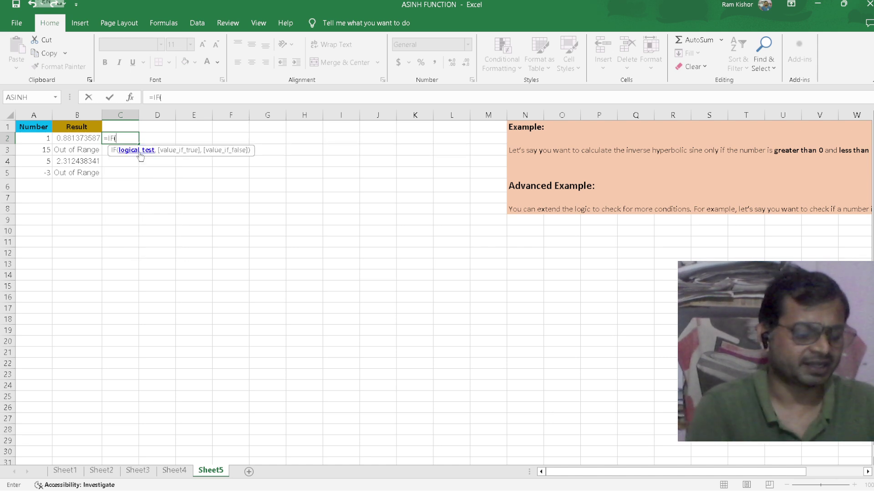
{"action": "type", "text": "an"}
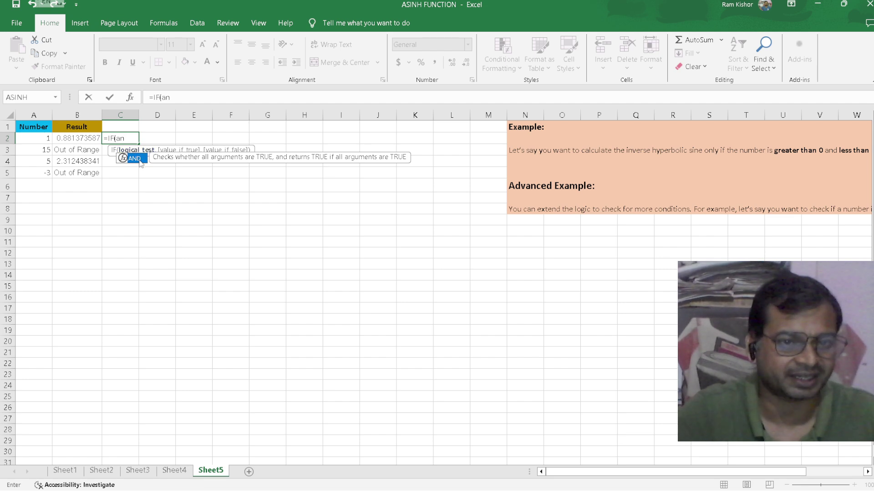
{"action": "double_click", "coordinate": [139, 161]}
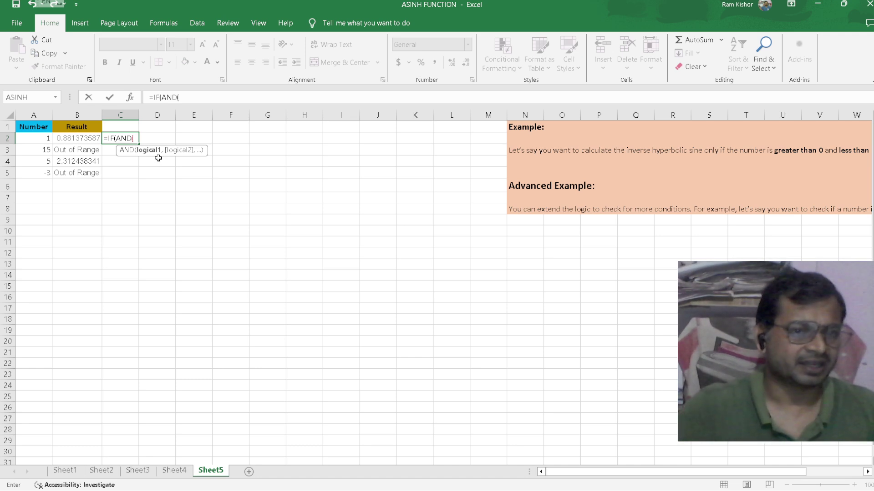
- Add the A2>0 and A2<10 tests and begin an A2= condition in C2
{"action": "left_click", "coordinate": [45, 138]}
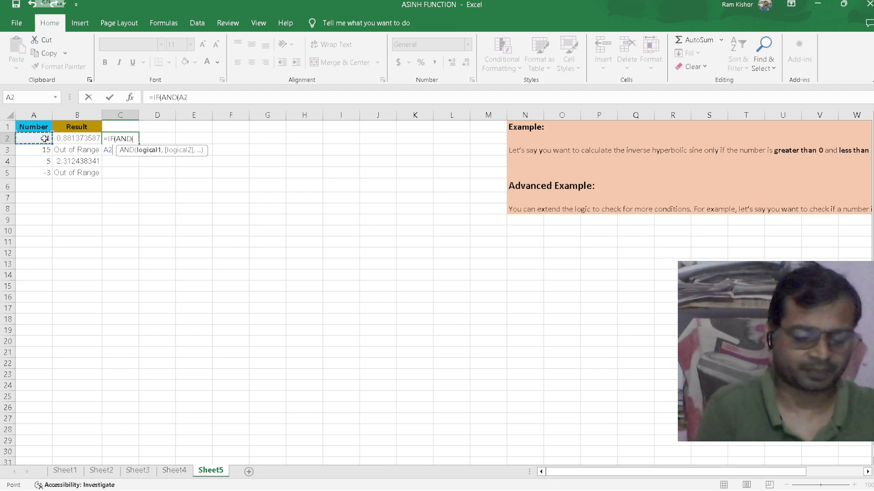
{"action": "type", "text": ">0"}
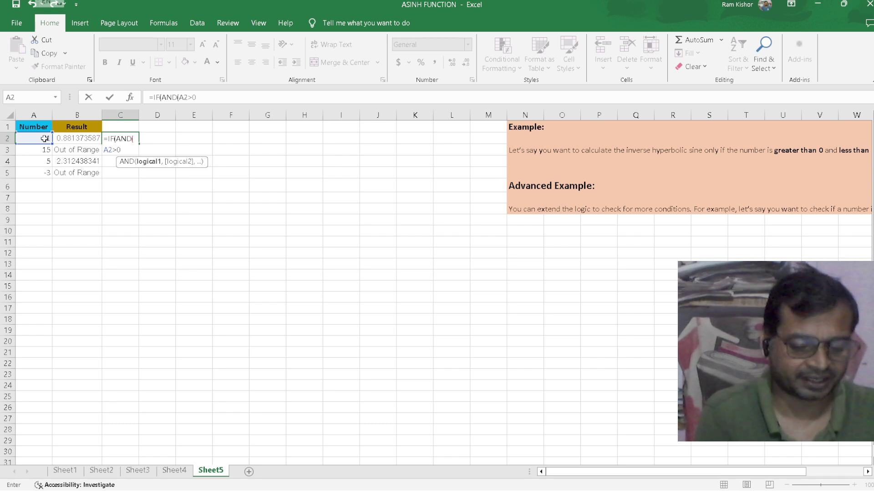
{"action": "type", "text": ","}
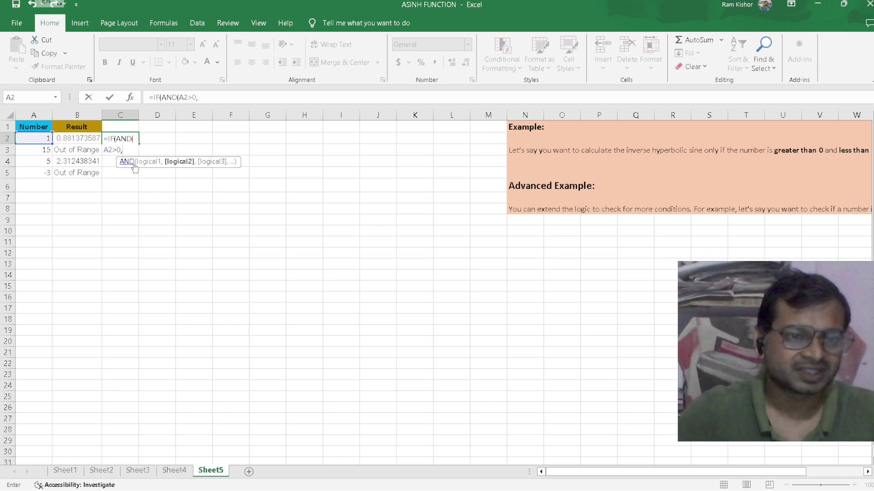
{"action": "left_click", "coordinate": [36, 137]}
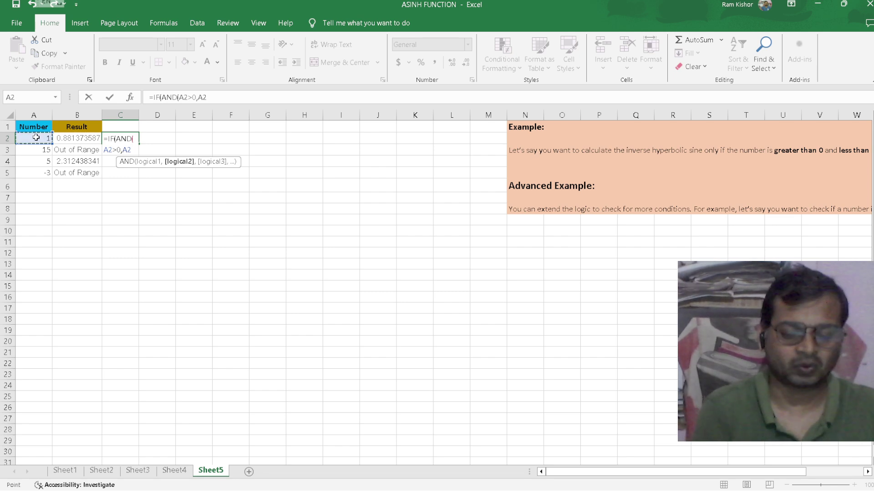
{"action": "type", "text": "<"}
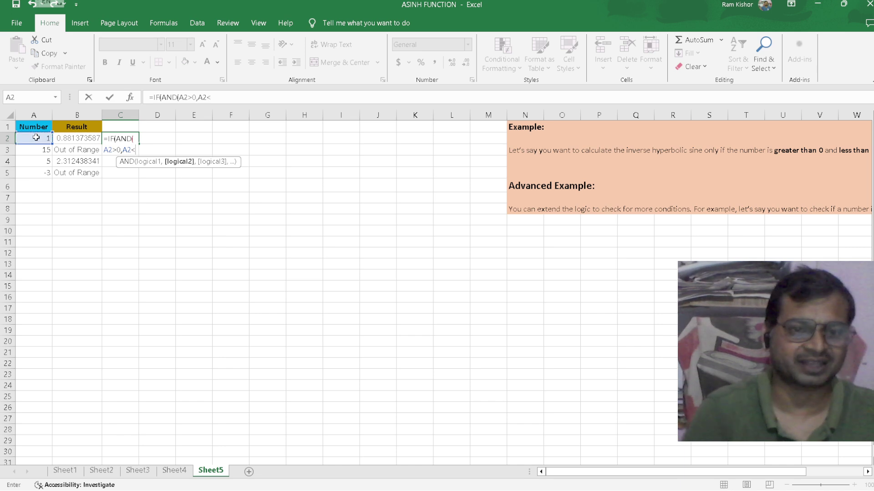
{"action": "type", "text": "10"}
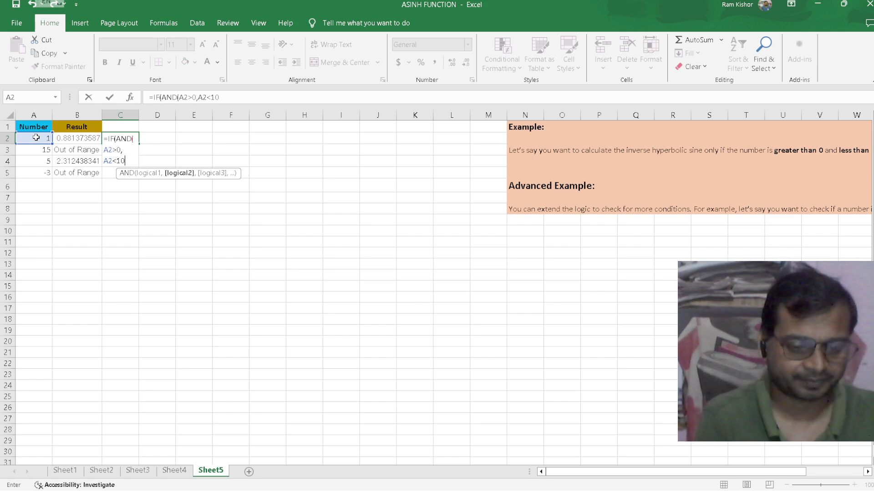
{"action": "type", "text": ","}
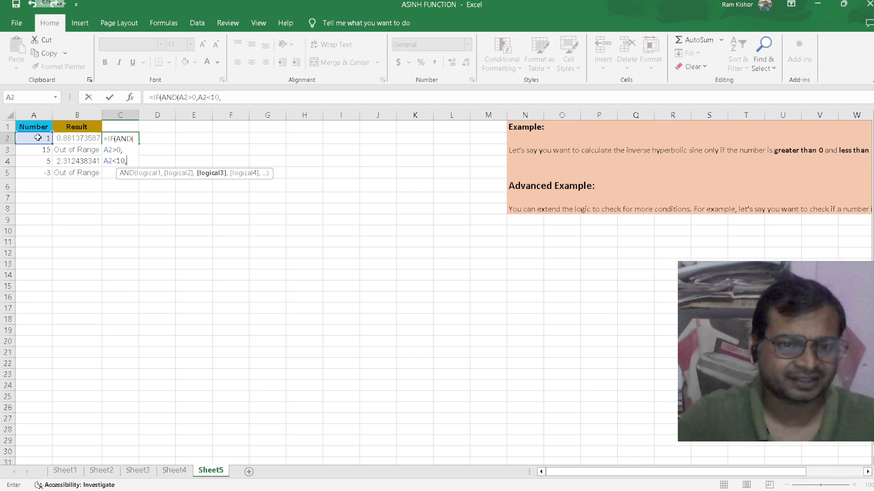
{"action": "left_click", "coordinate": [38, 138]}
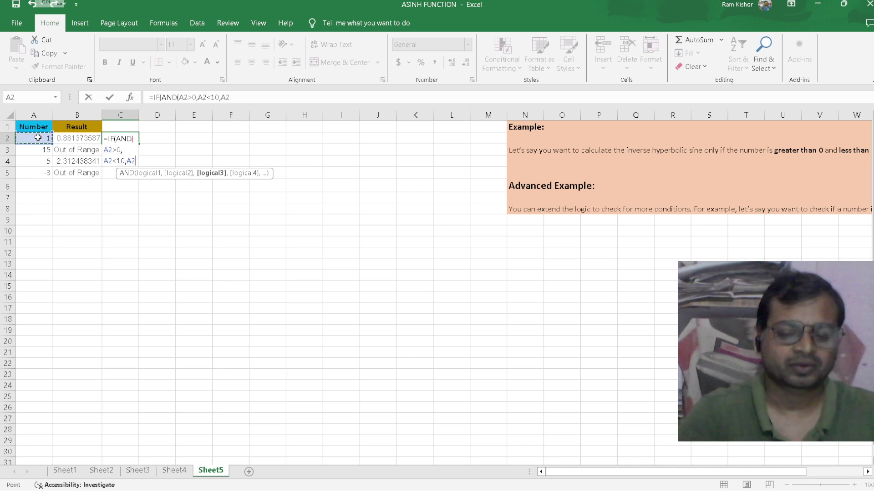
{"action": "type", "text": "="}
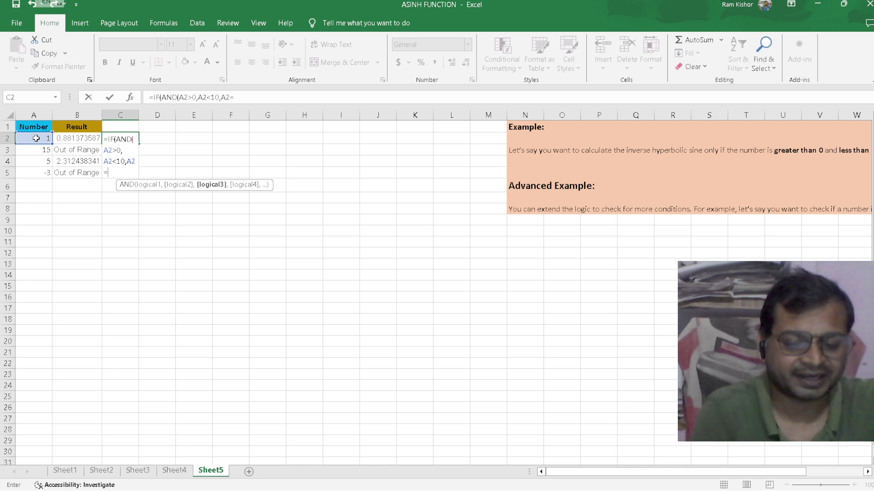
- Complete C2's third AND condition as A2=INT(A2)
{"action": "type", "text": "int"}
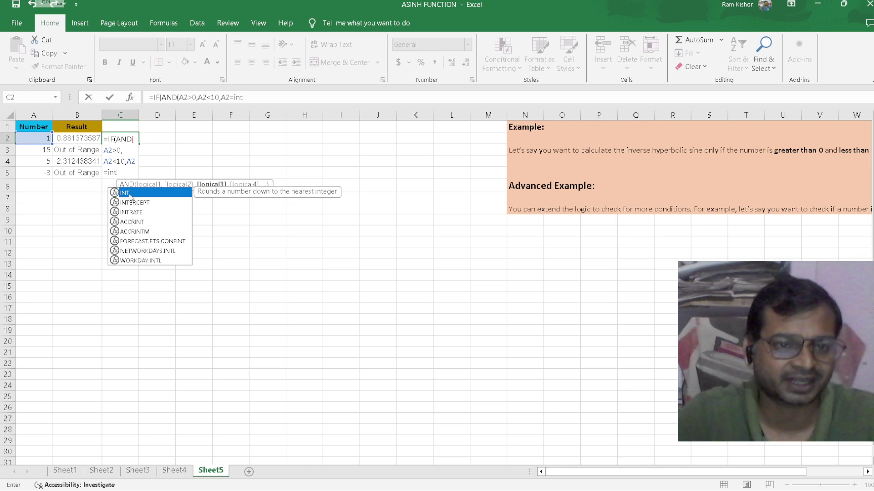
{"action": "double_click", "coordinate": [129, 193]}
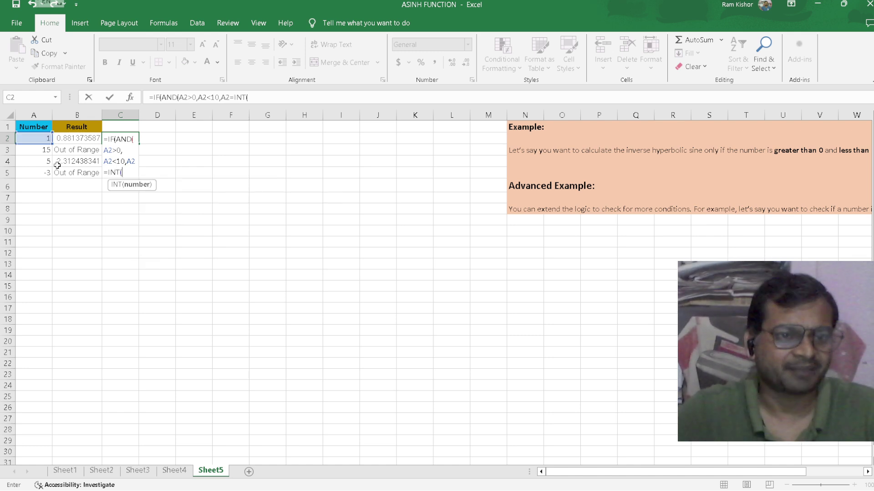
{"action": "left_click", "coordinate": [35, 139]}
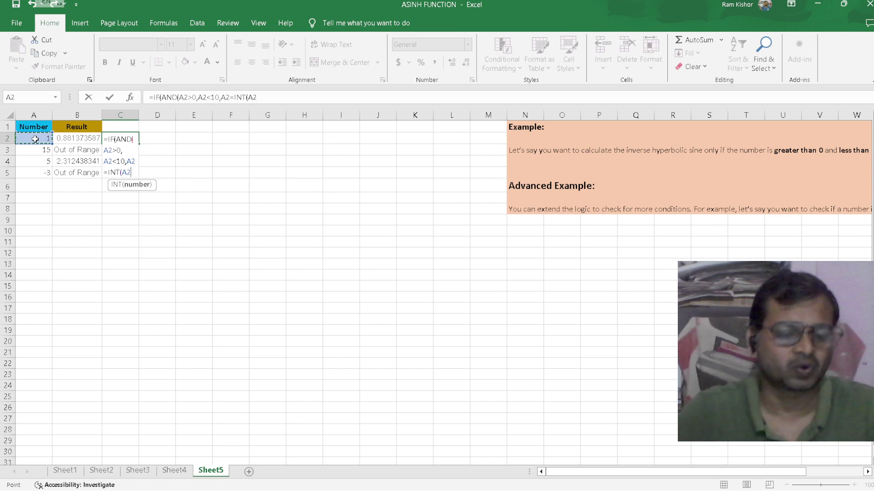
{"action": "type", "text": ")"}
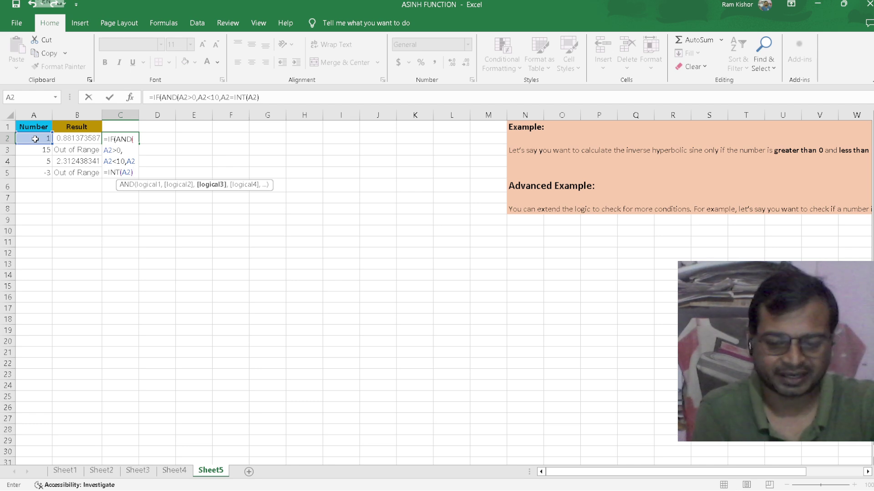
{"action": "type", "text": ")"}
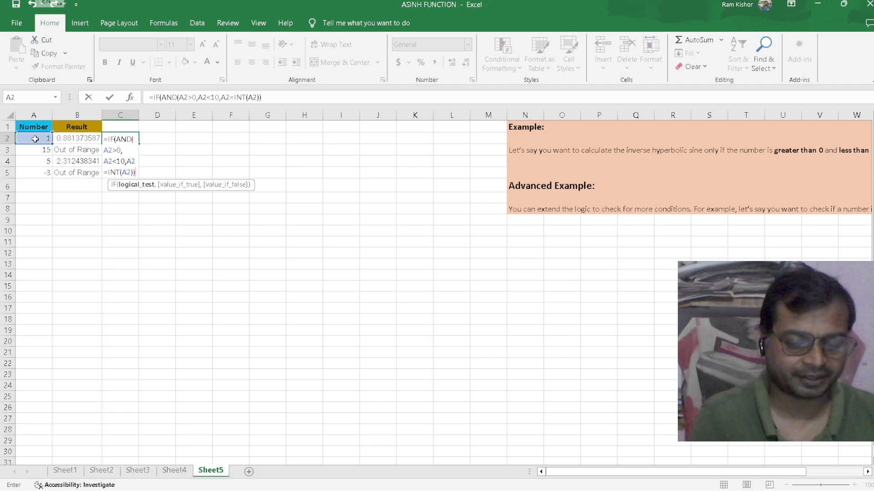
{"action": "type", "text": ","}
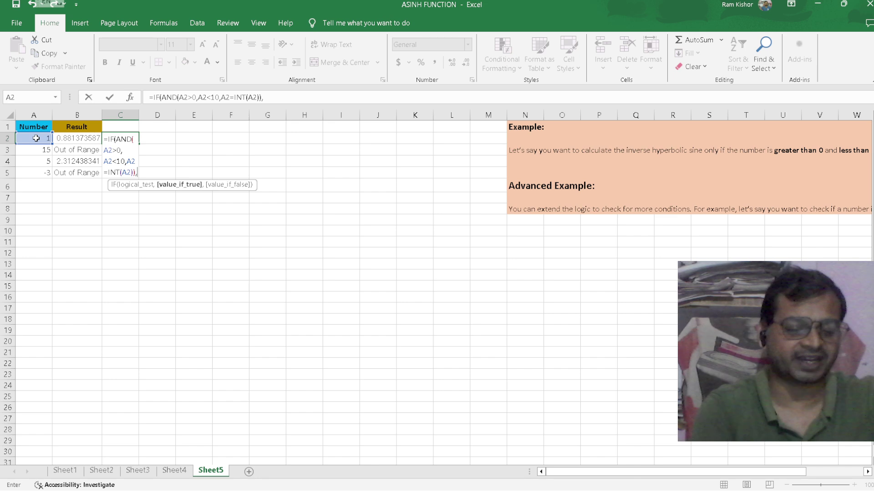
- Finish C2 with ASINH(A2) or "Invalid", returning 0.88137359
{"action": "type", "text": "asi"}
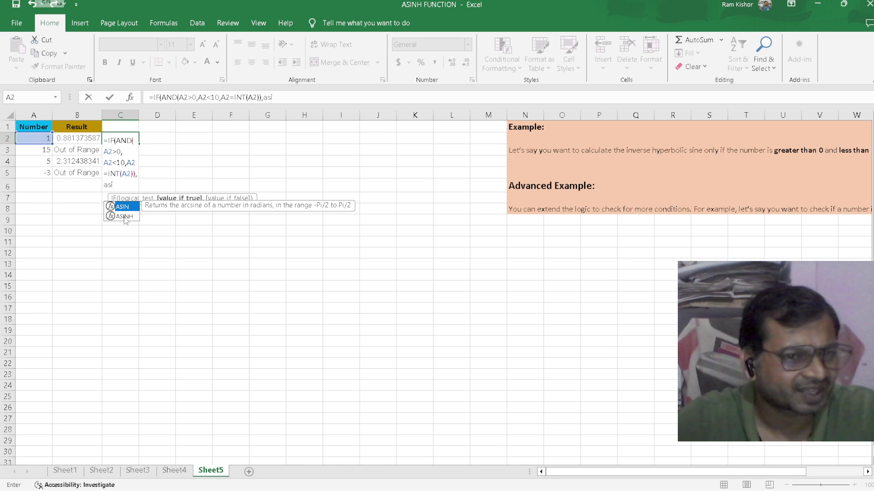
{"action": "double_click", "coordinate": [124, 217]}
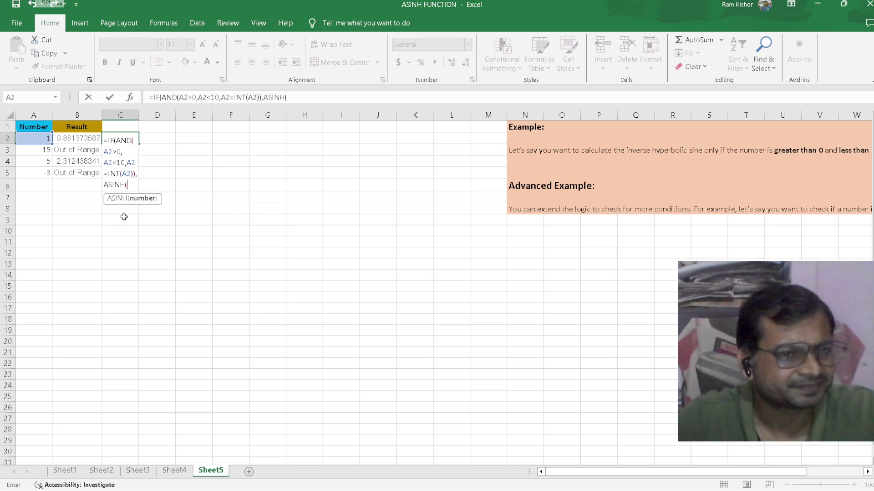
{"action": "left_click", "coordinate": [42, 141]}
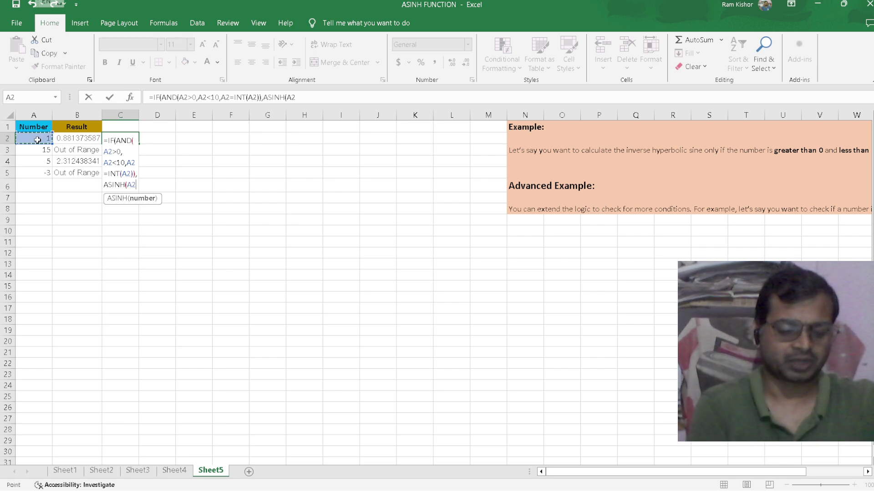
{"action": "type", "text": ")"}
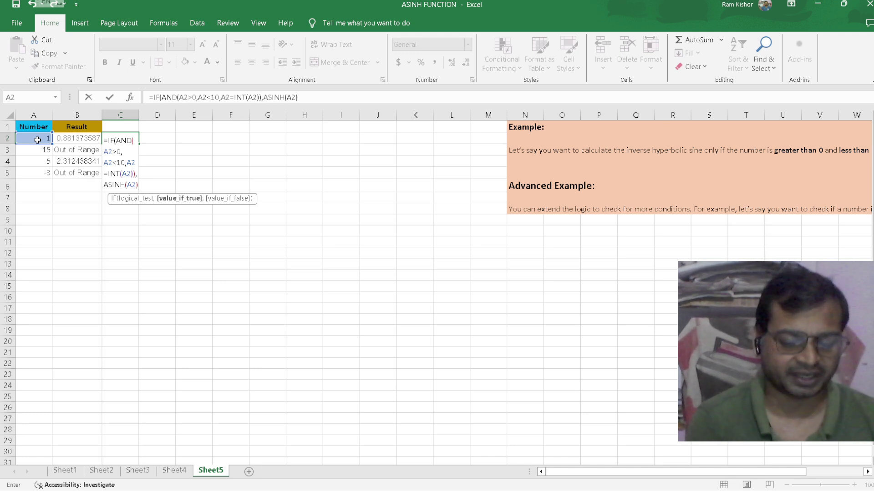
{"action": "type", "text": ","}
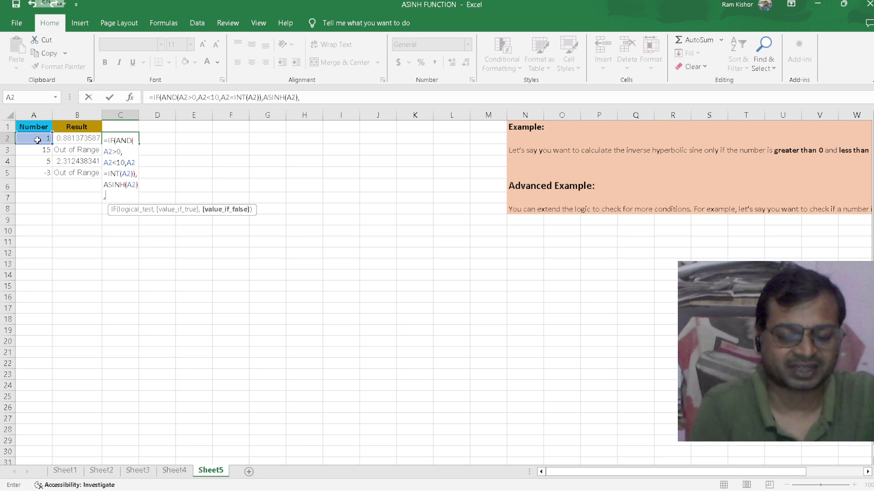
{"action": "type", "text": "\"I"}
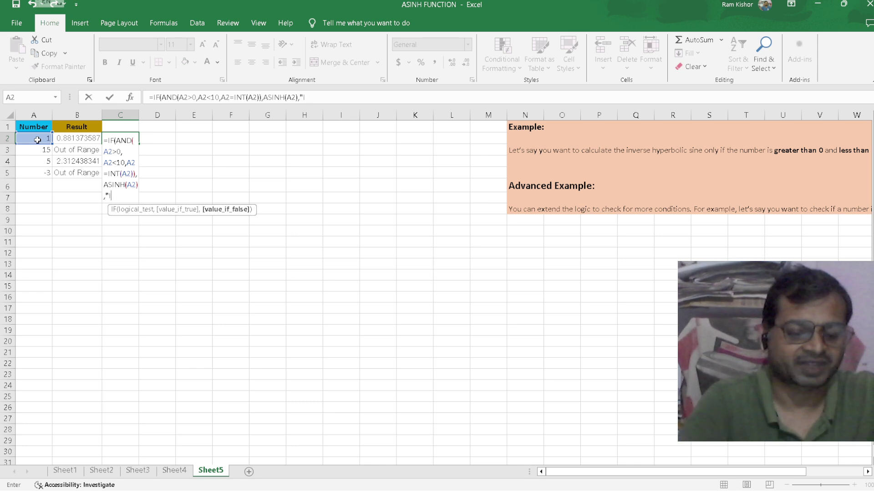
{"action": "type", "text": "nvali"}
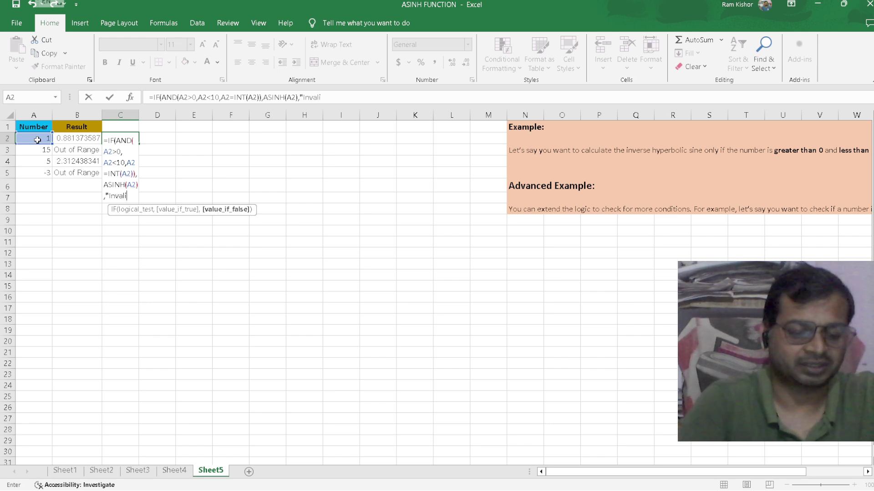
{"action": "type", "text": "d\""}
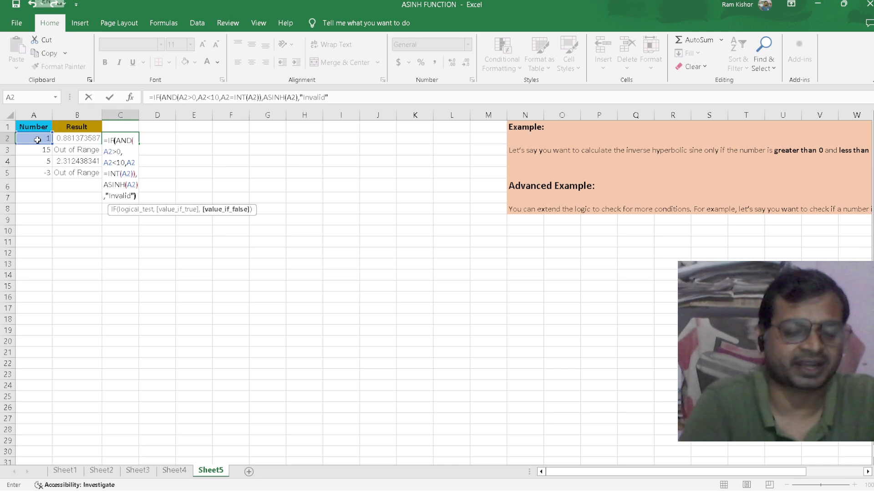
{"action": "type", "text": ")"}
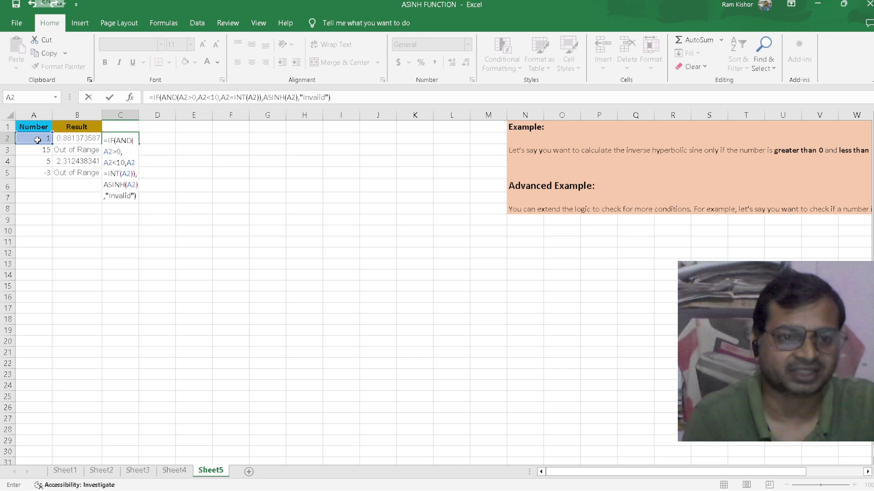
{"action": "key", "text": "Return"}
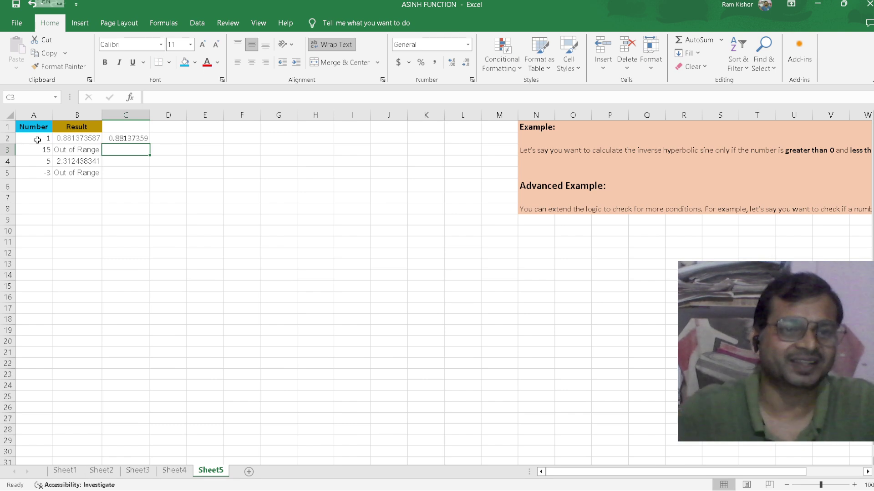
- Fill C2's formula down to C5, giving Invalid, 2.31243834 and Invalid
{"action": "left_click", "coordinate": [130, 138]}
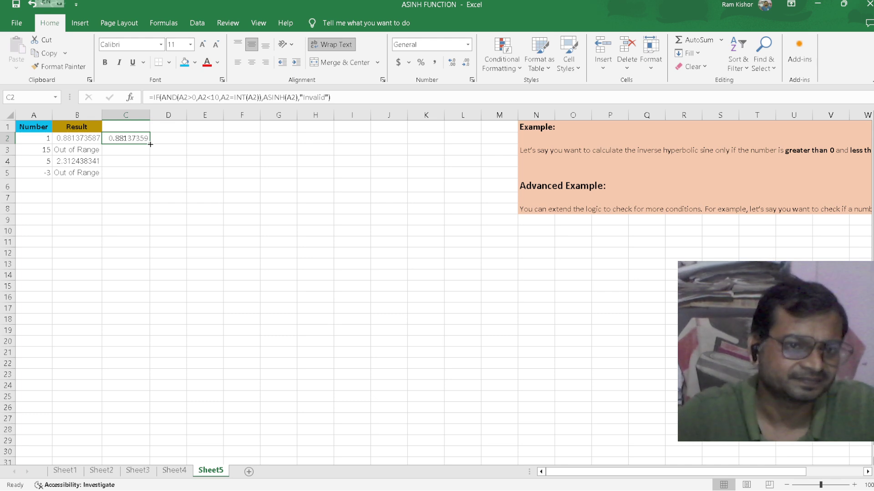
{"action": "double_click", "coordinate": [150, 144]}
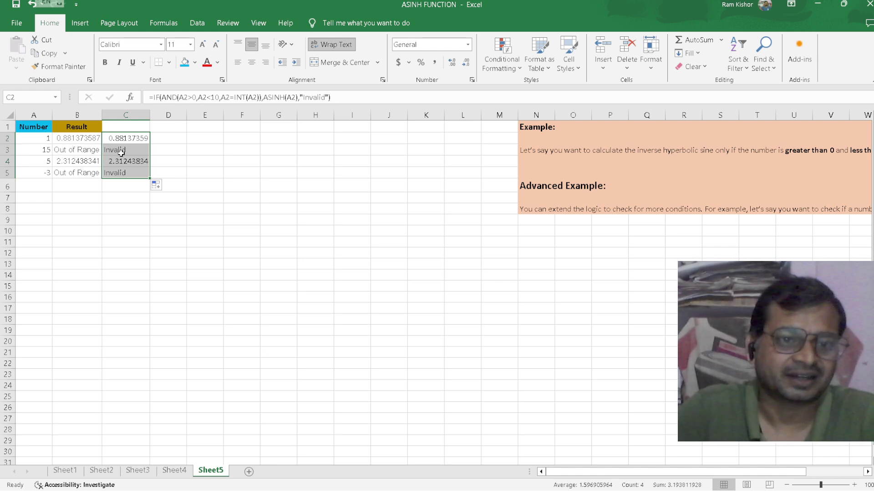
{"action": "left_click", "coordinate": [283, 236]}
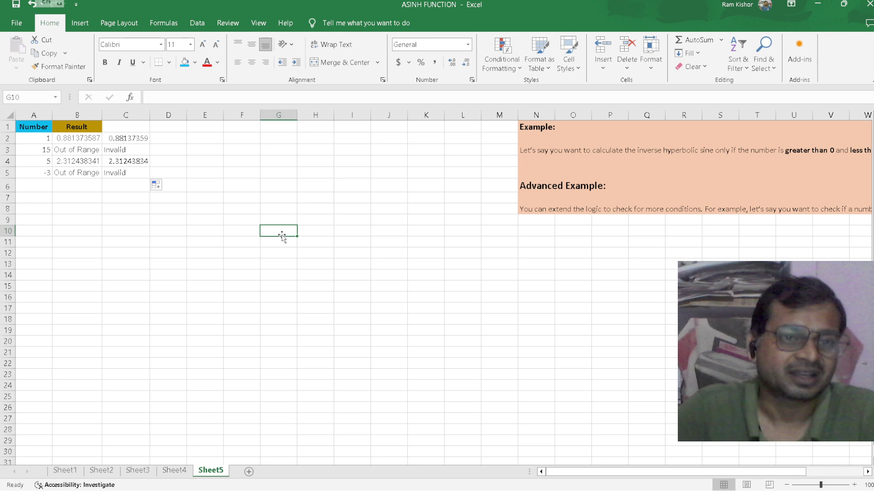
- Minimize the Excel workbook to reveal the Windows desktop
{"action": "left_click", "coordinate": [817, 5]}
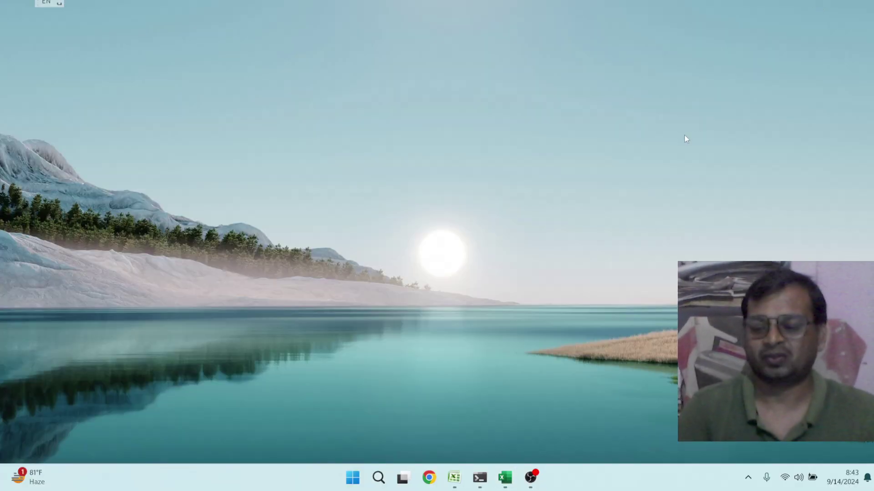